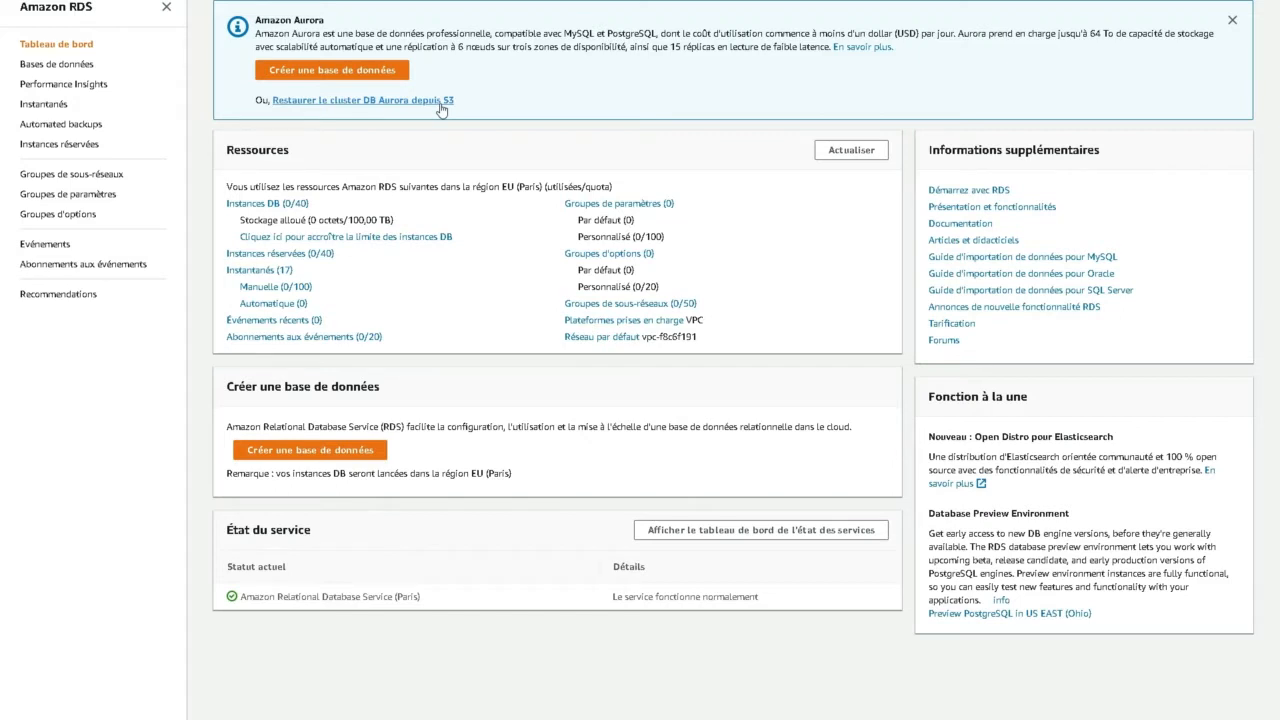
- Open the AWS service health dashboard from the RDS dashboard's service status section
scroll(441, 108, "down", 2)
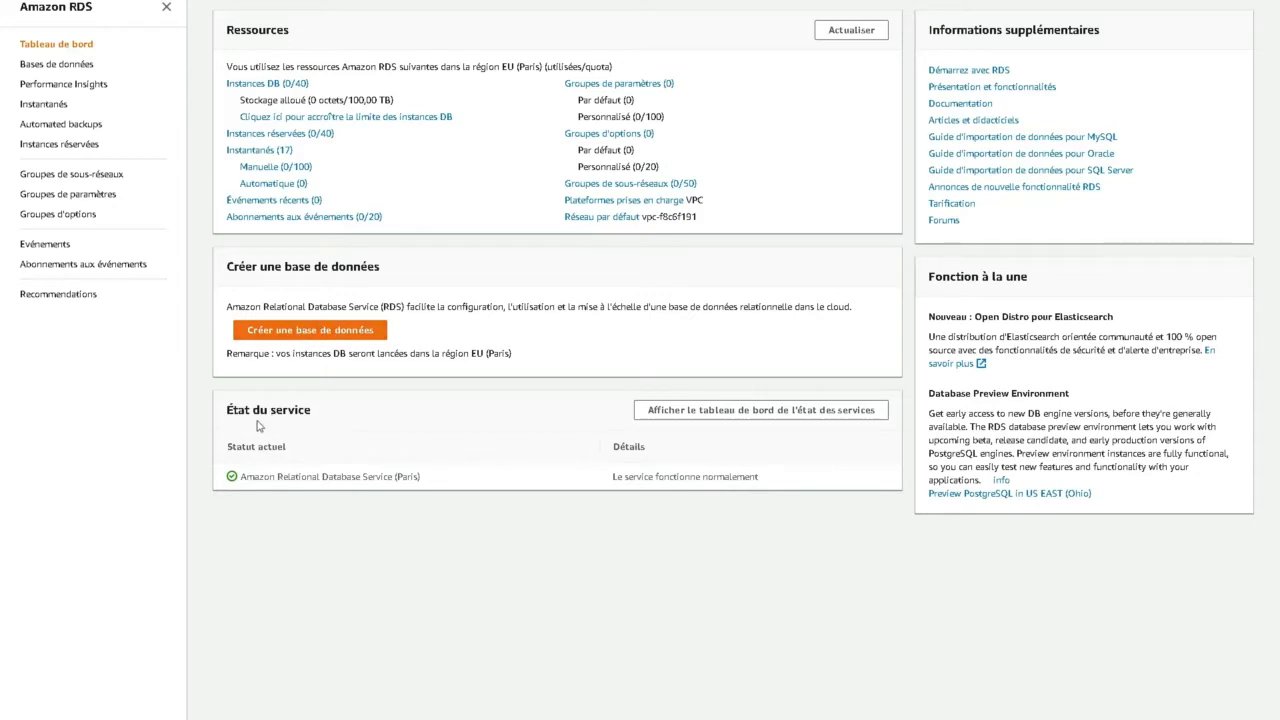
left_click_drag(228, 410, 334, 424)
left_click_drag(396, 477, 419, 477)
left_click_drag(613, 477, 780, 484)
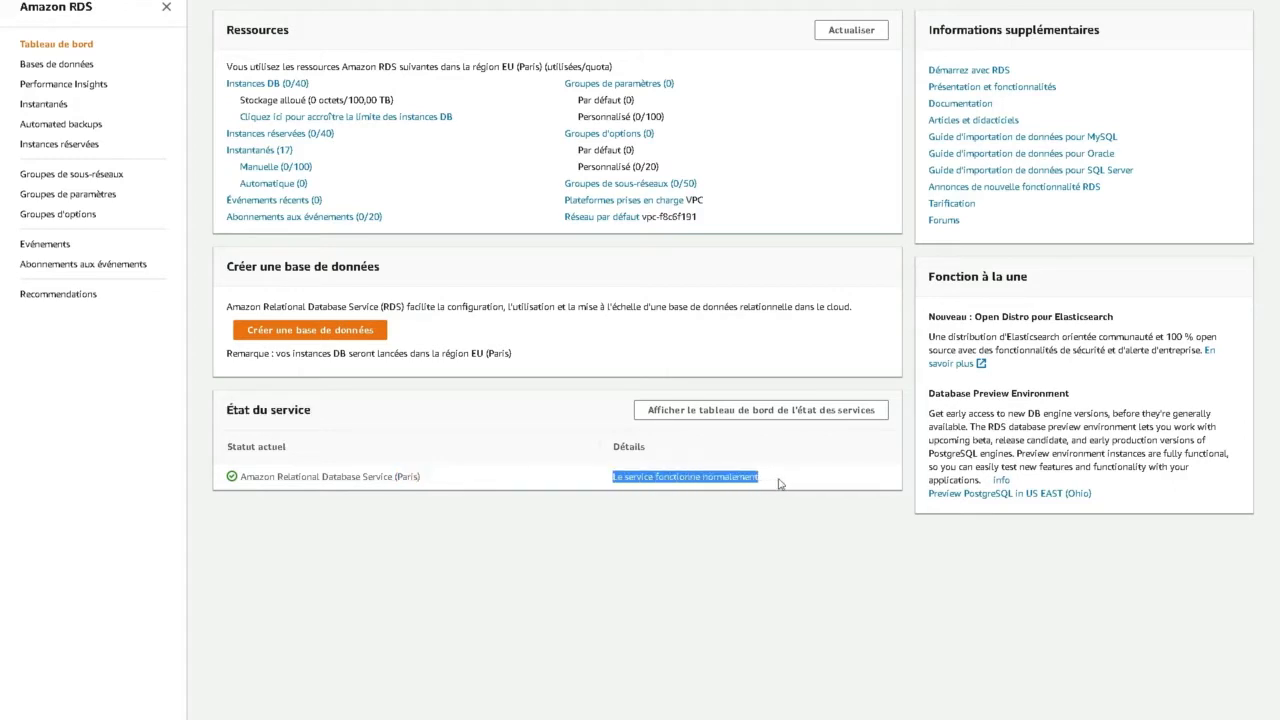
left_click(755, 414)
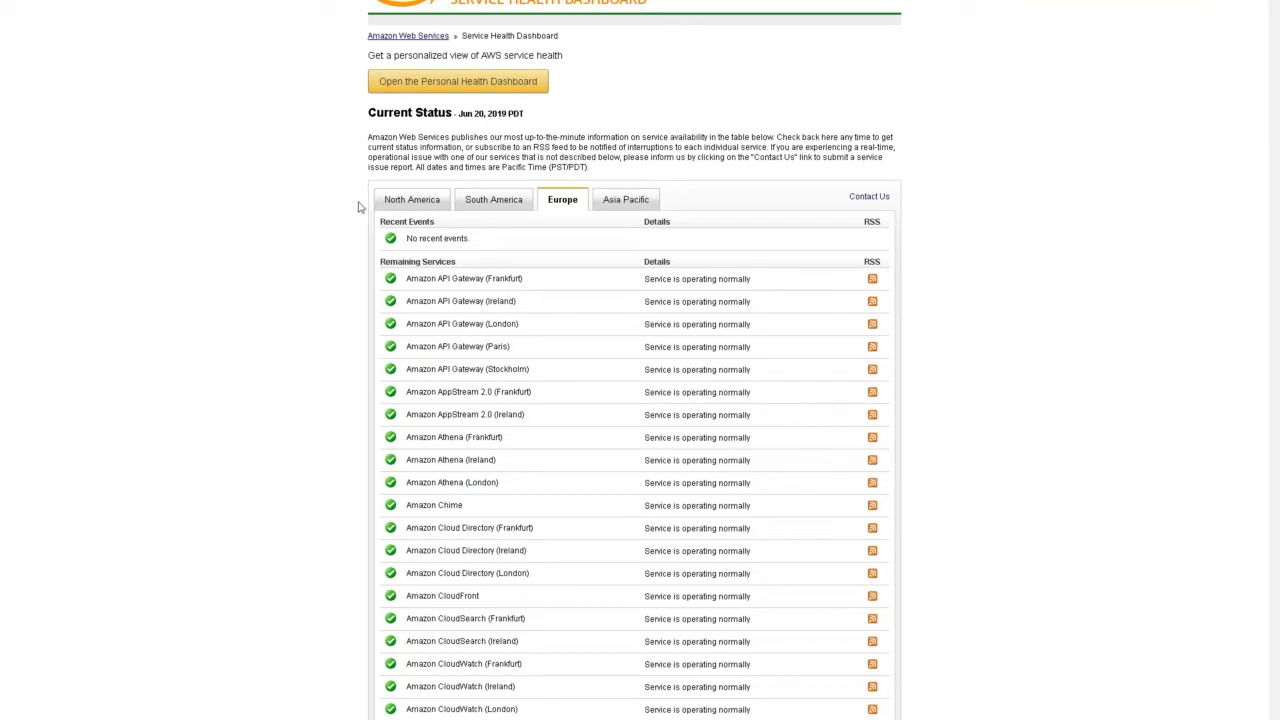
- Browse the service status of each region tab and scroll through the Europe service list
left_click(395, 204)
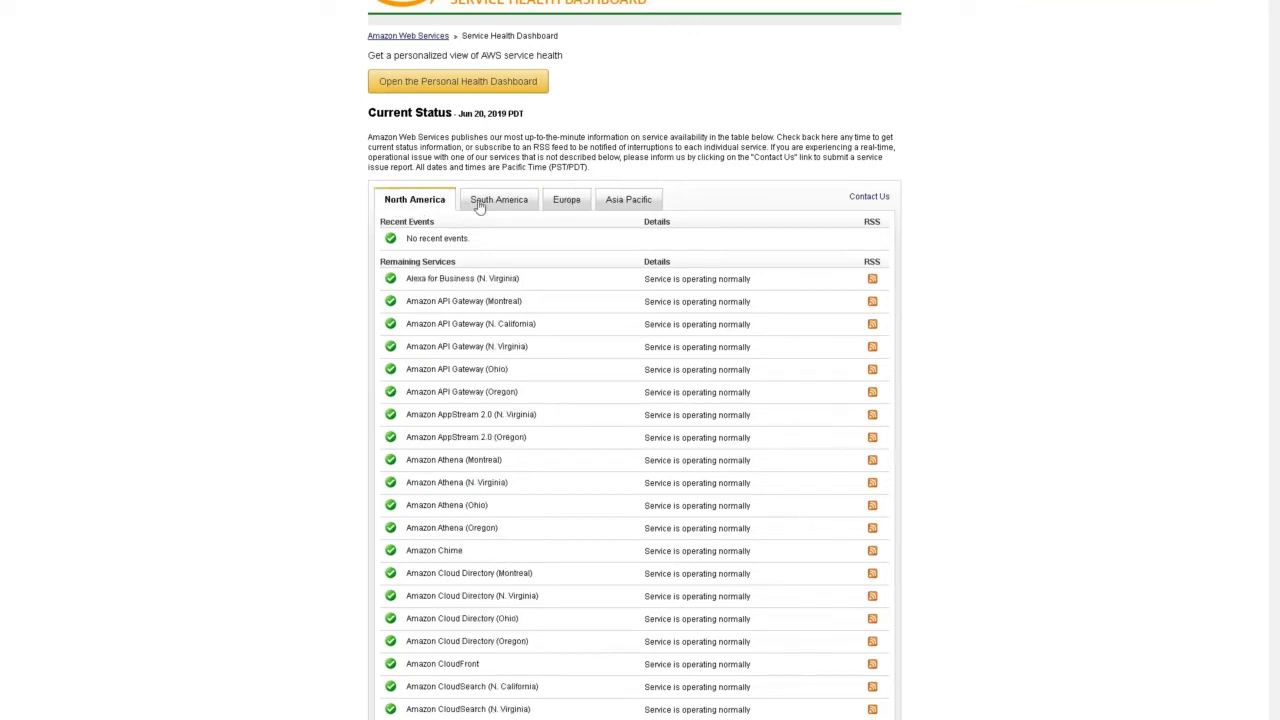
left_click(480, 204)
left_click(562, 202)
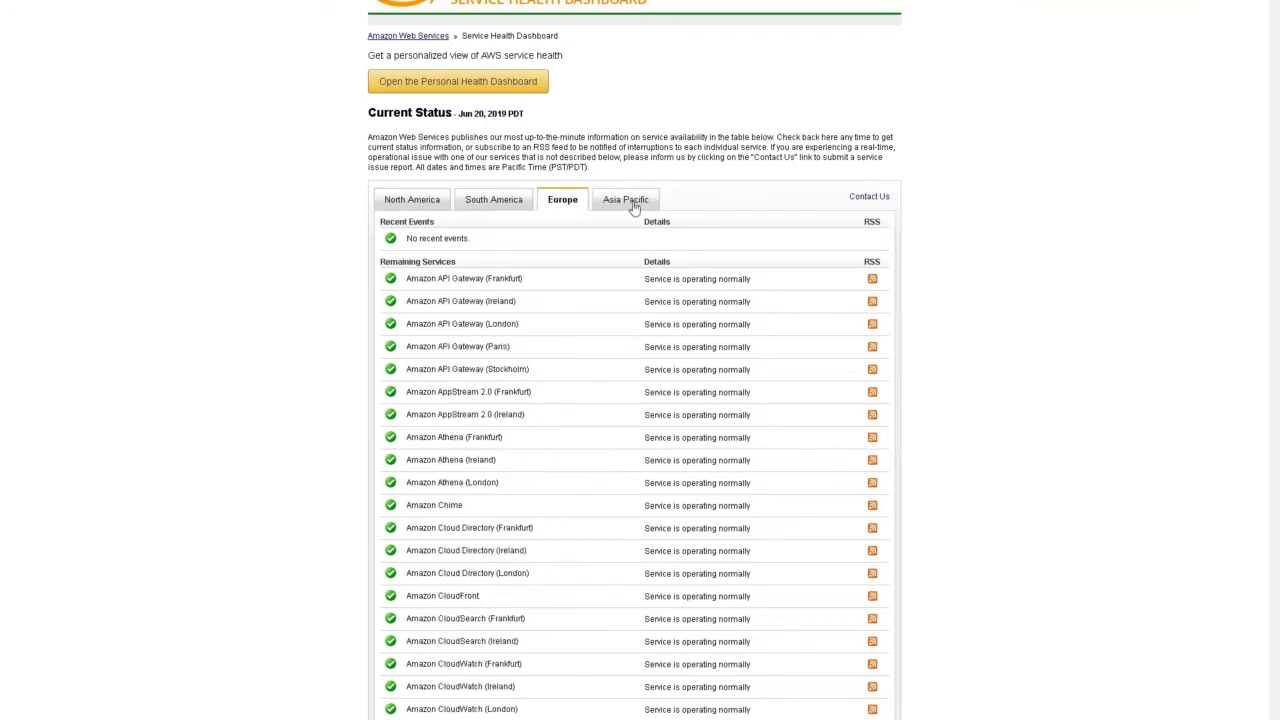
left_click(640, 207)
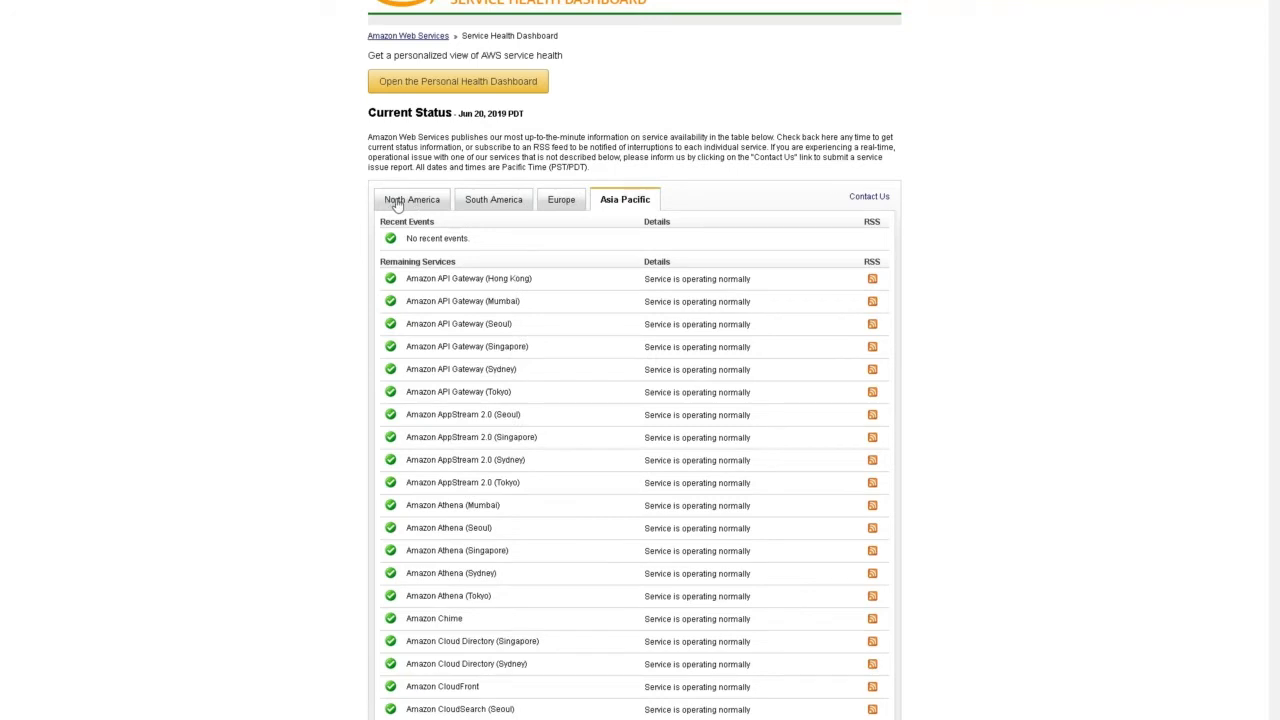
left_click(397, 204)
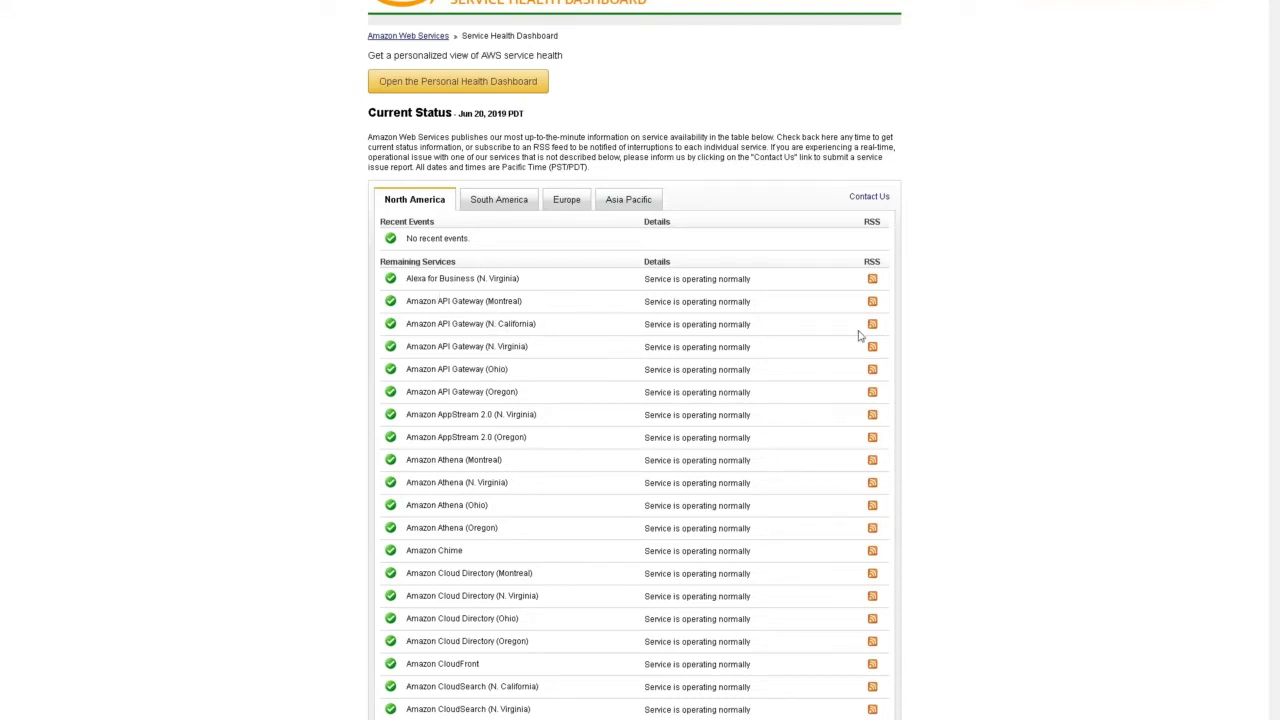
left_click(492, 202)
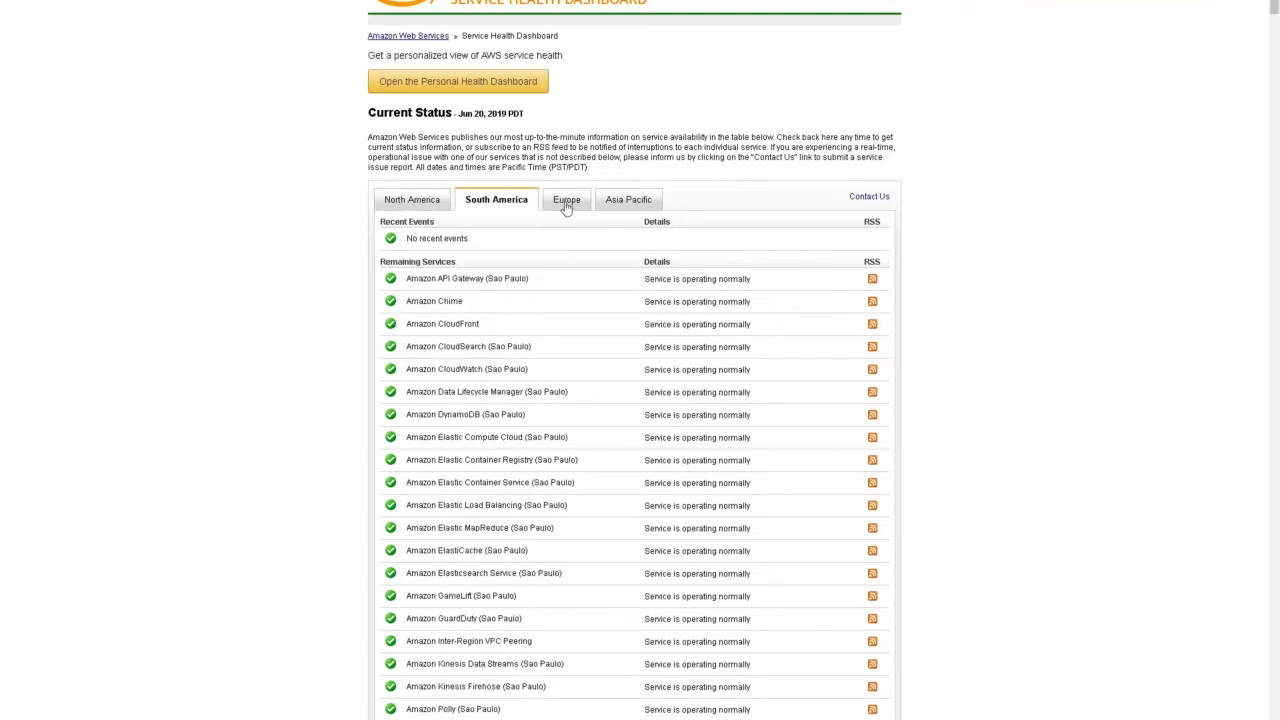
left_click(566, 205)
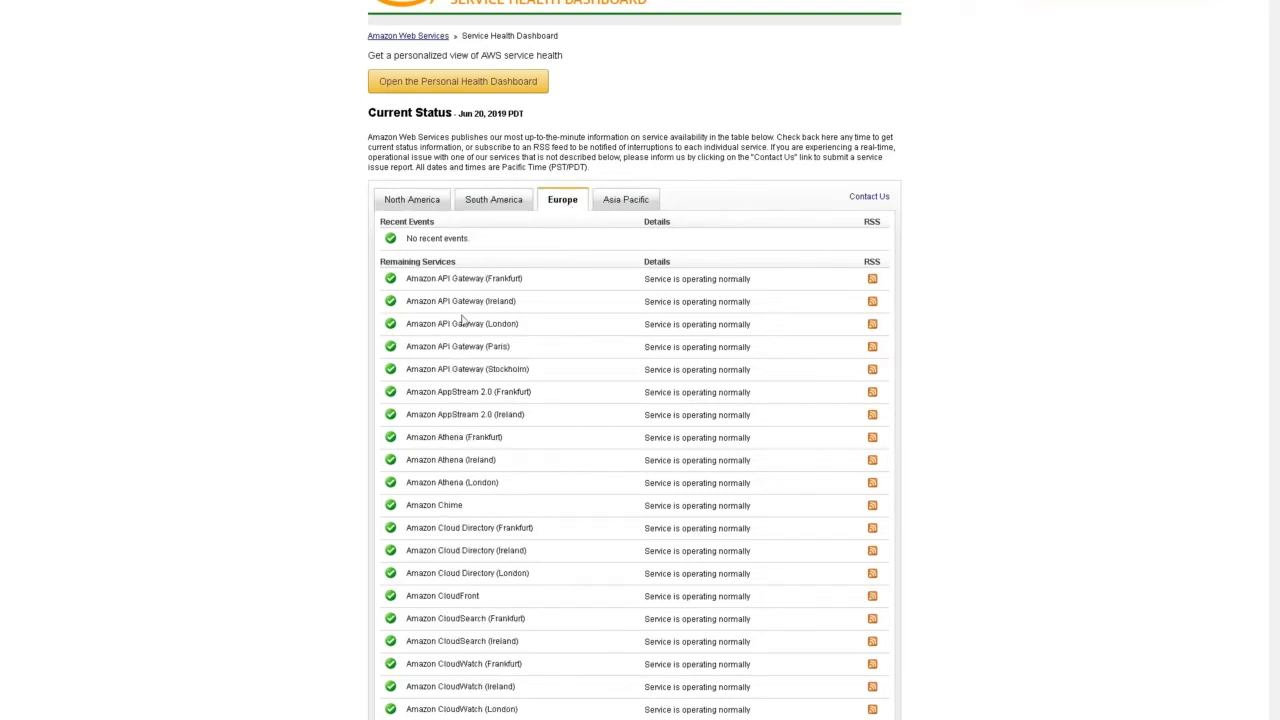
scroll(625, 353, "down", 5)
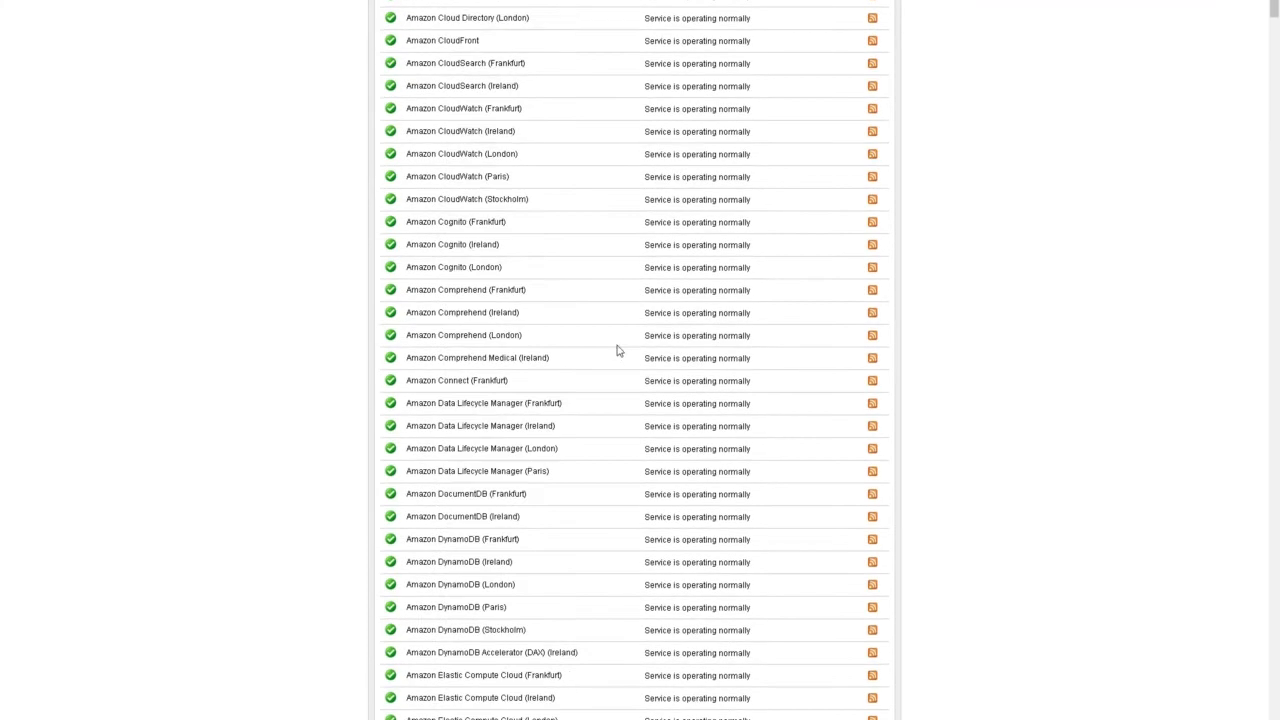
scroll(617, 350, "down", 5)
left_click_drag(1275, 23, 1275, 103)
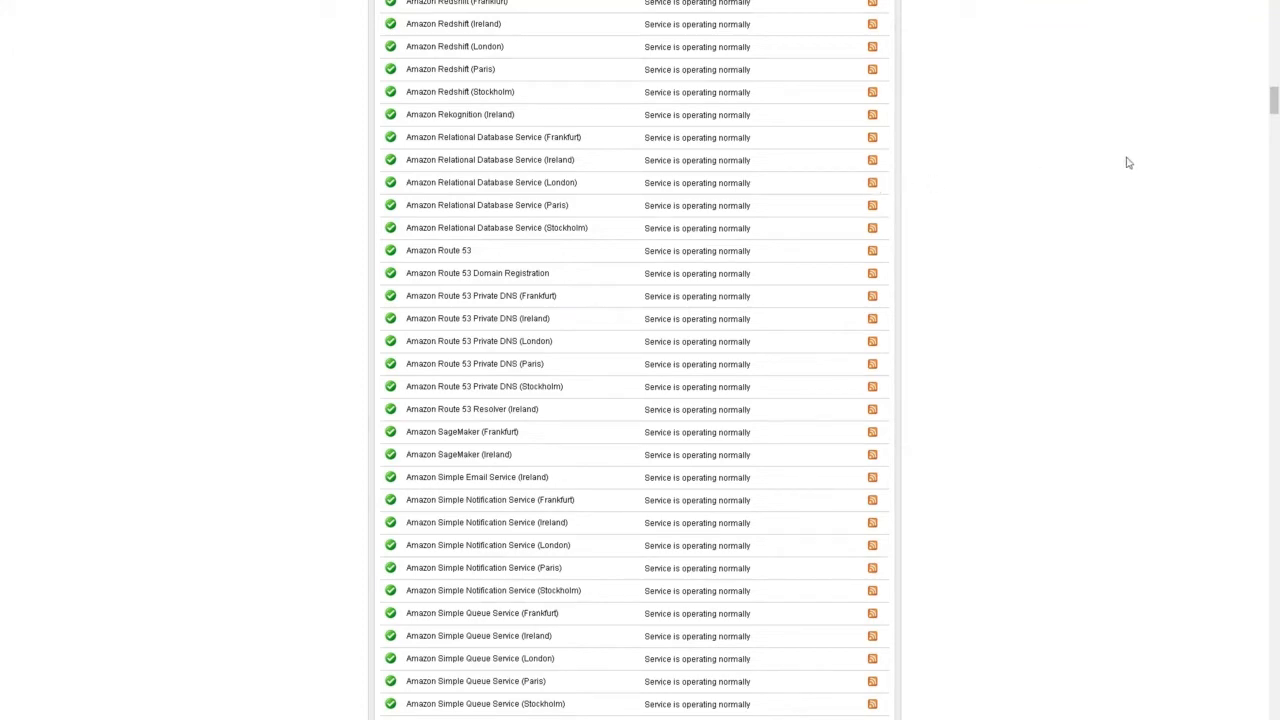
left_click_drag(1275, 103, 1275, 10)
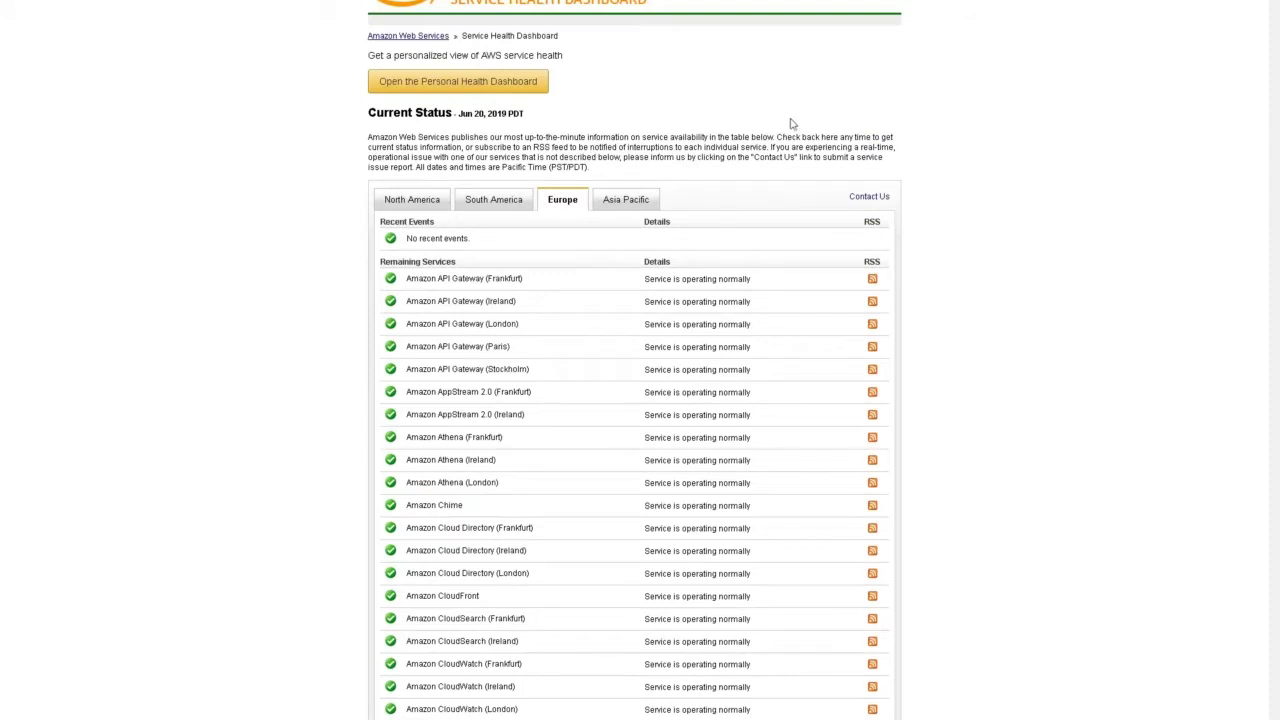
- Open the Personal Health Dashboard and view all issues in the event log, loading more results
left_click(464, 84)
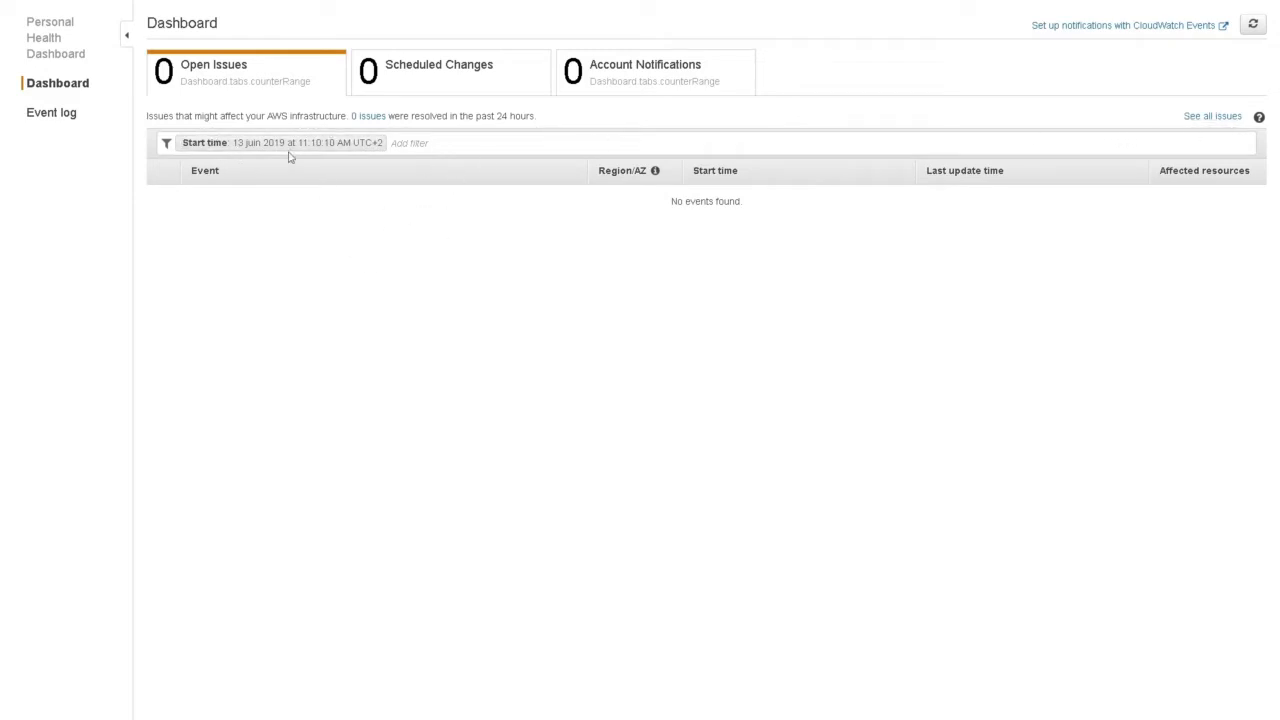
left_click(1225, 119)
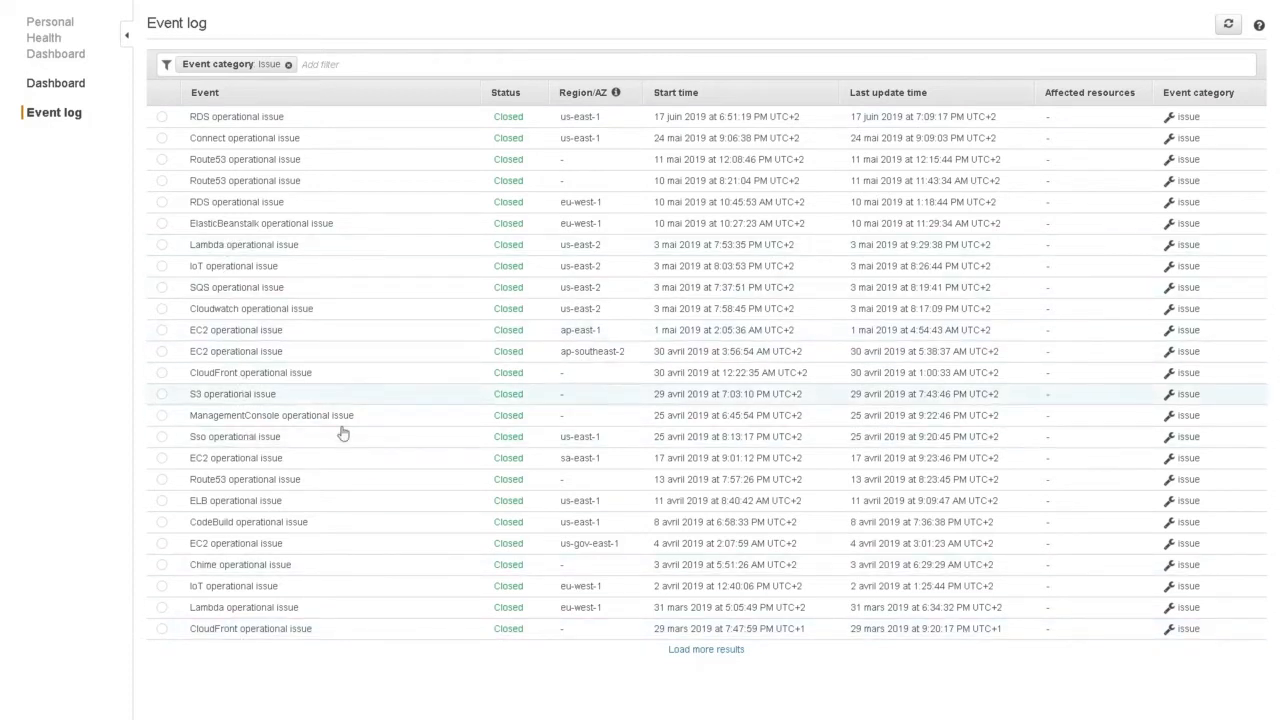
left_click(700, 650)
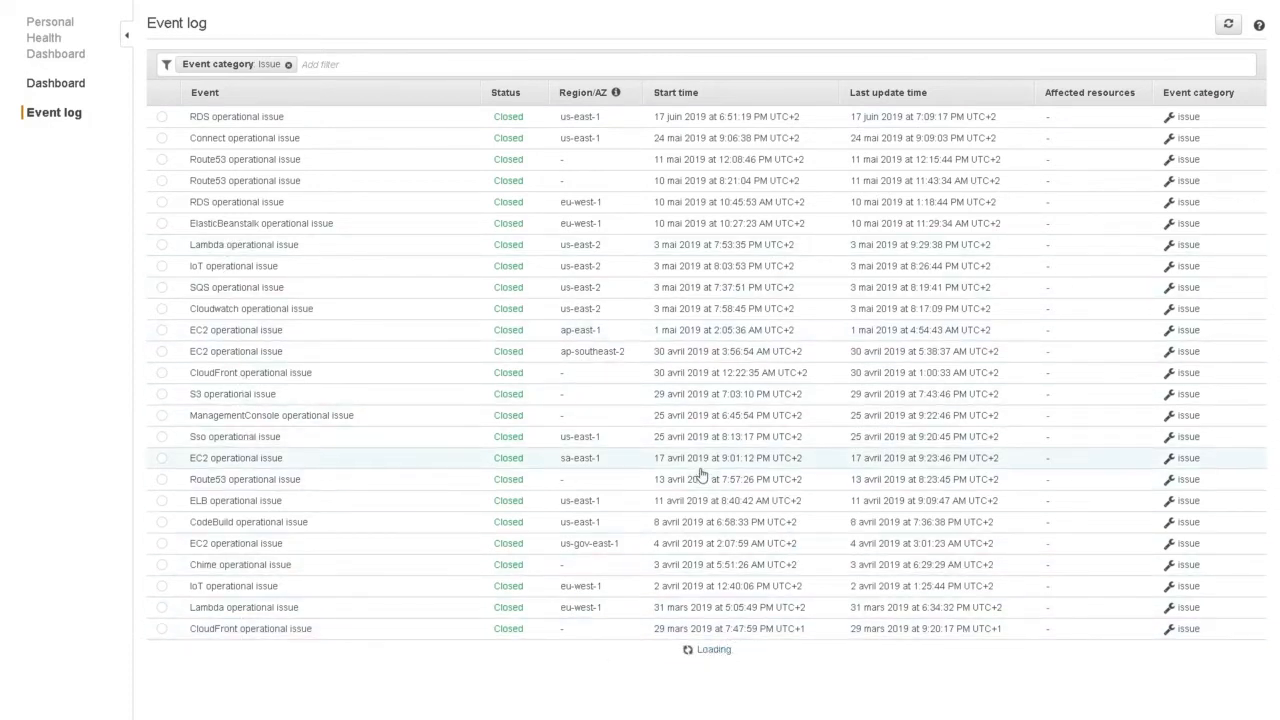
scroll(660, 412, "down", 1)
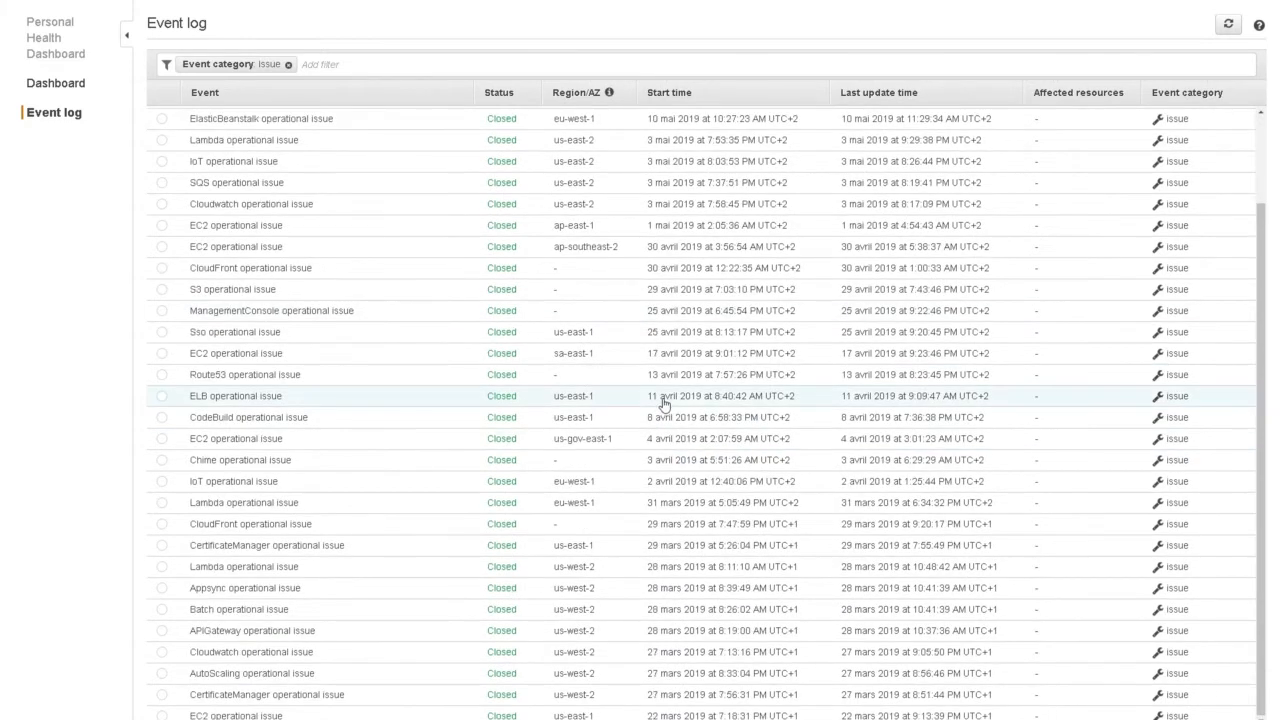
scroll(663, 404, "up", 1)
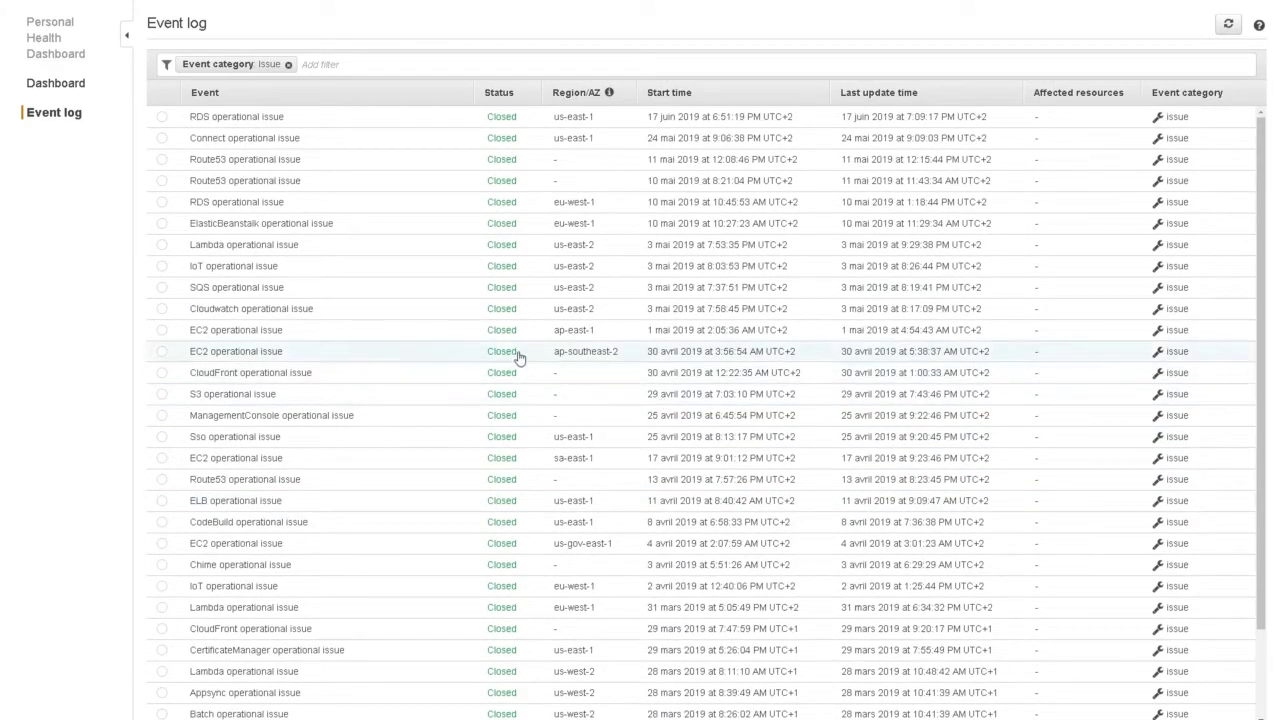
- Open the RDS operational issue's details and read its description and start and end times
left_click(162, 119)
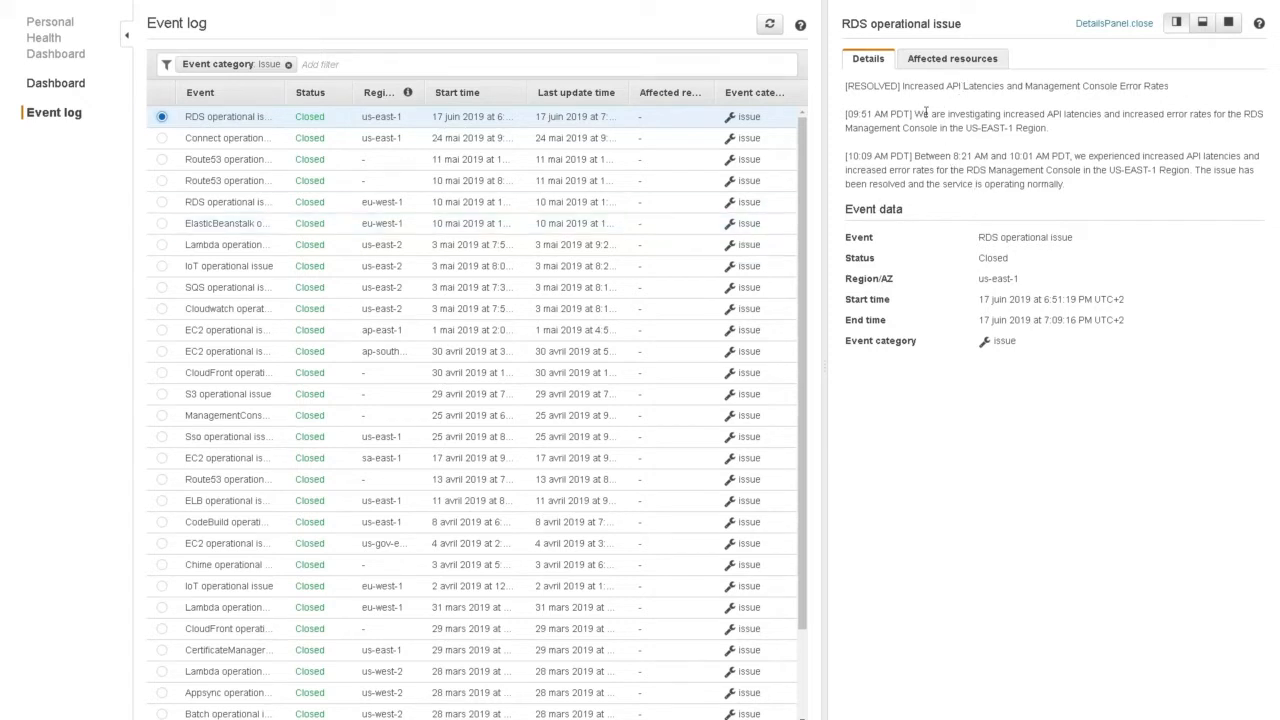
left_click_drag(913, 113, 1070, 133)
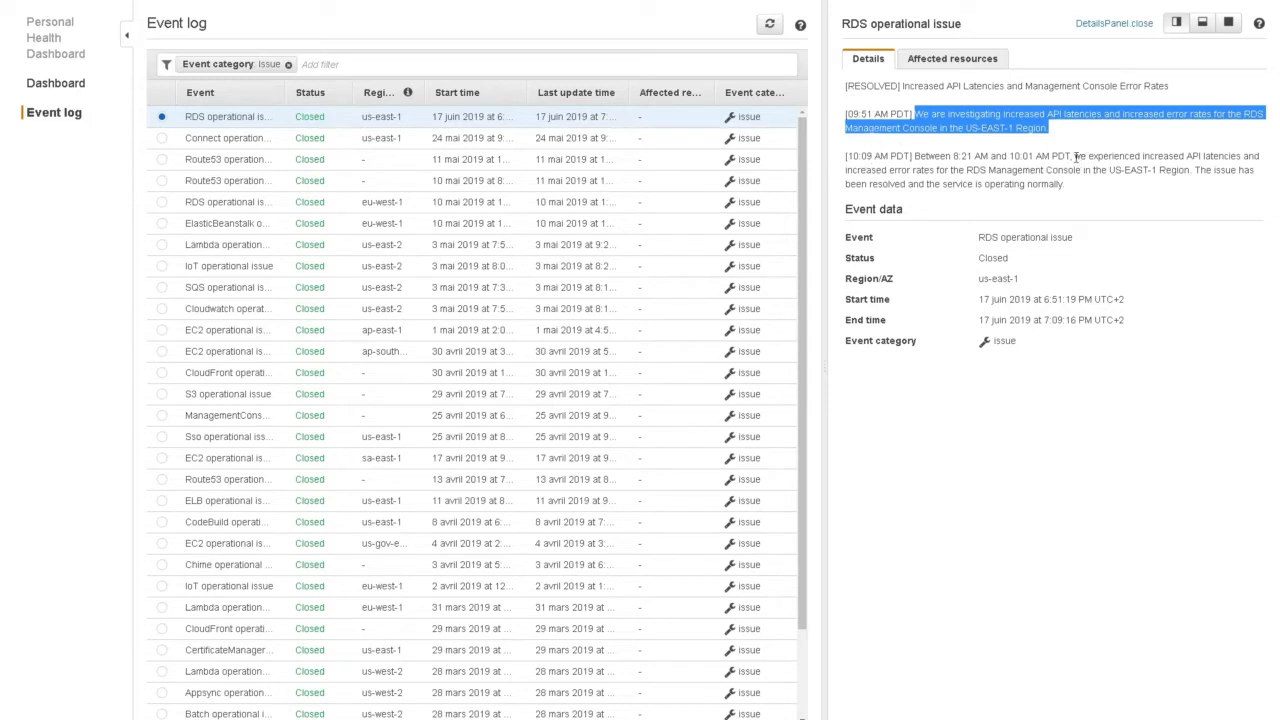
left_click_drag(1075, 156, 1201, 157)
left_click(1211, 156)
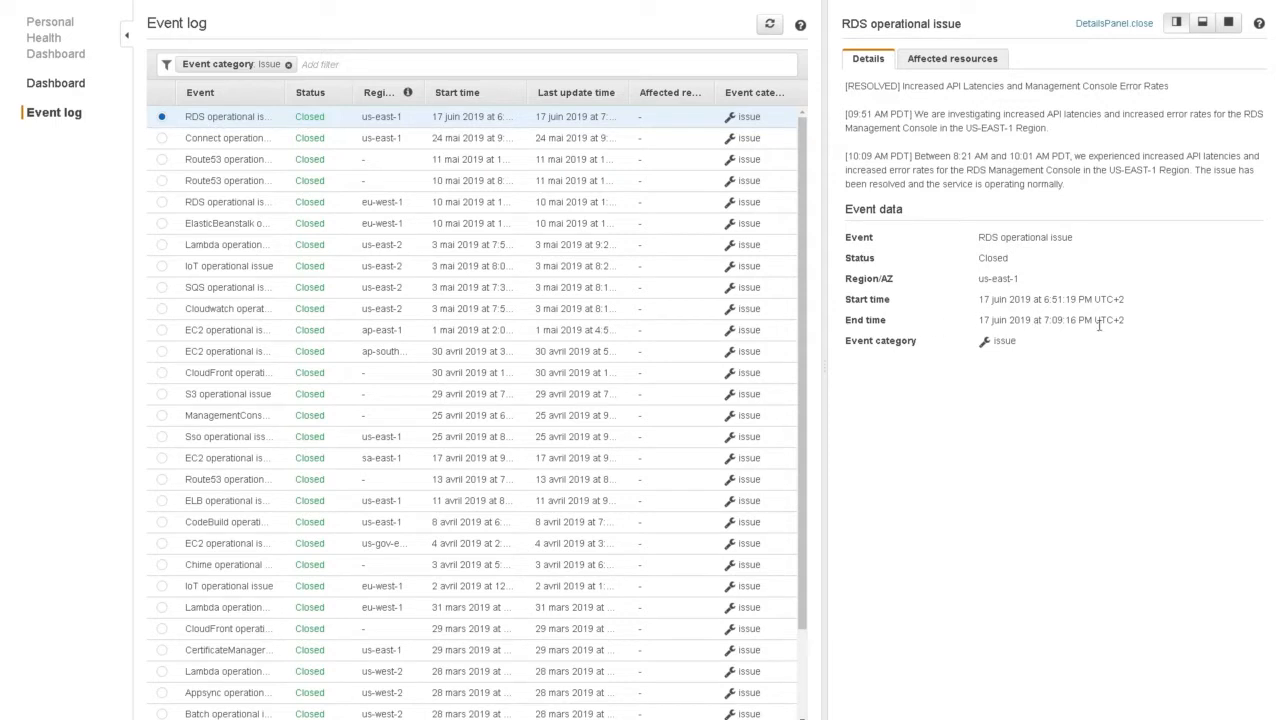
left_click_drag(1127, 322, 981, 295)
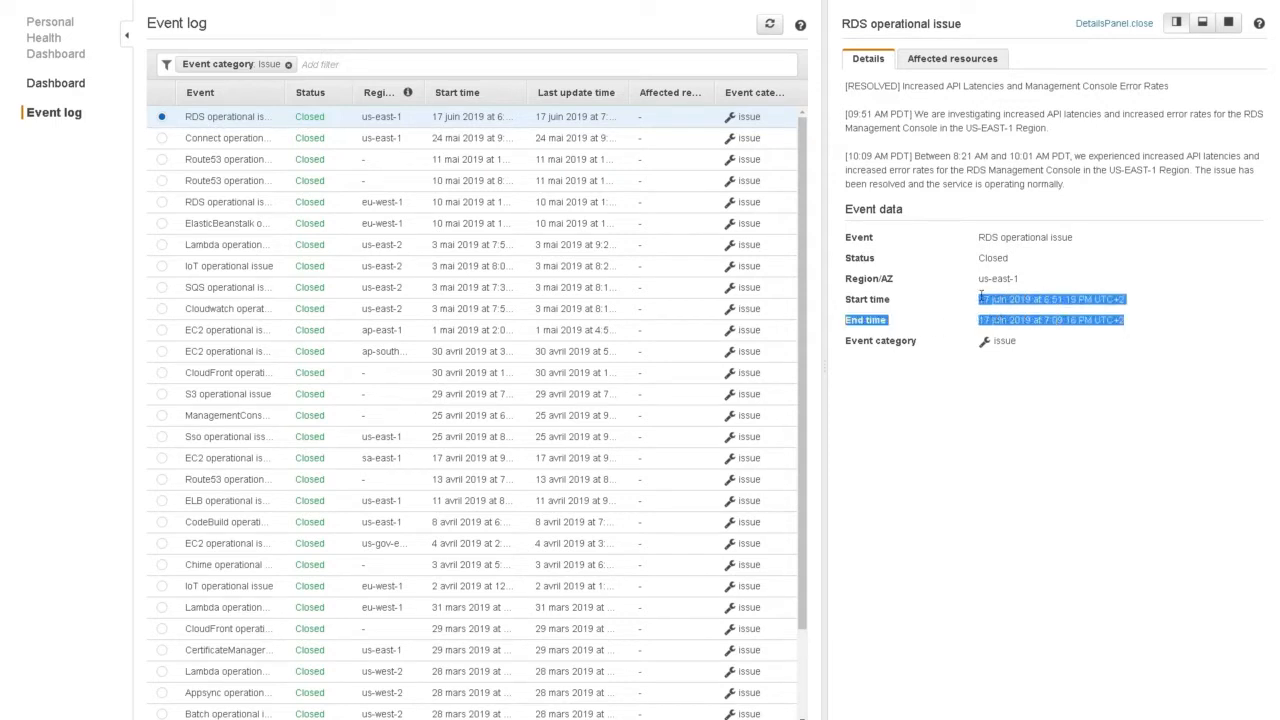
left_click(1050, 300)
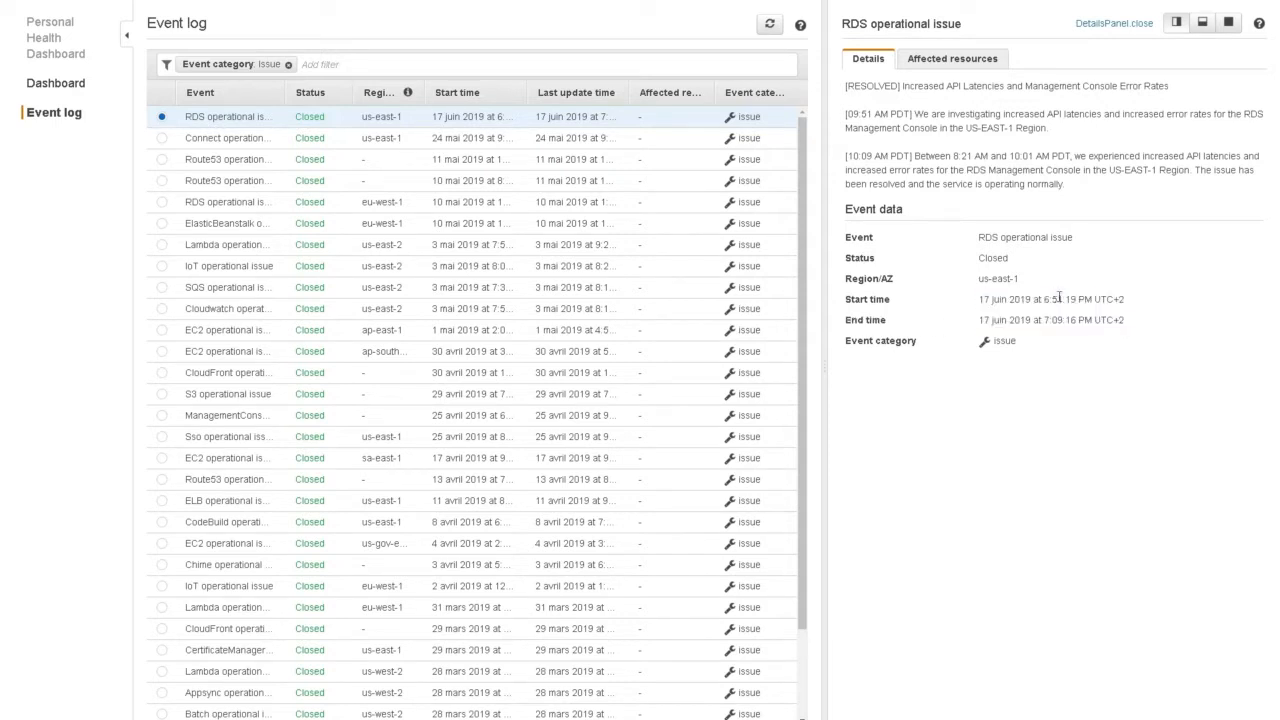
left_click_drag(1049, 300, 1071, 321)
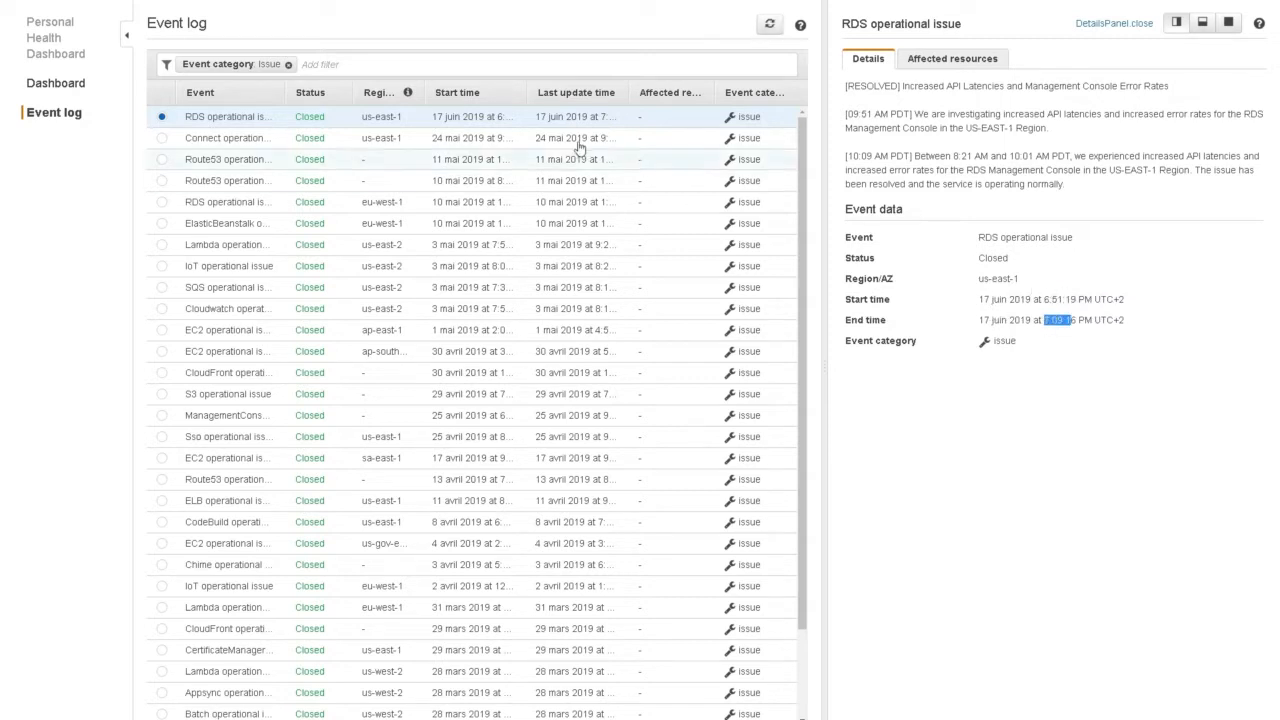
- View the details of the Connect and Route53 operational issues in the event log
left_click(162, 138)
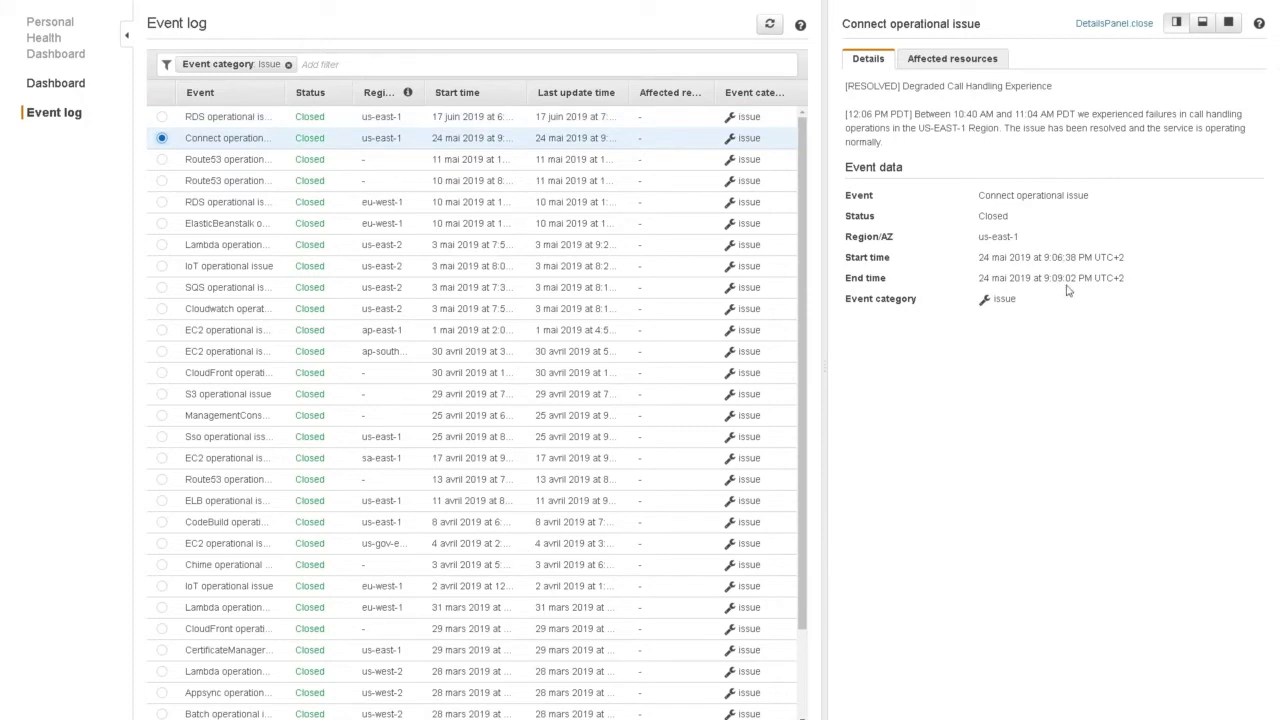
left_click(162, 180)
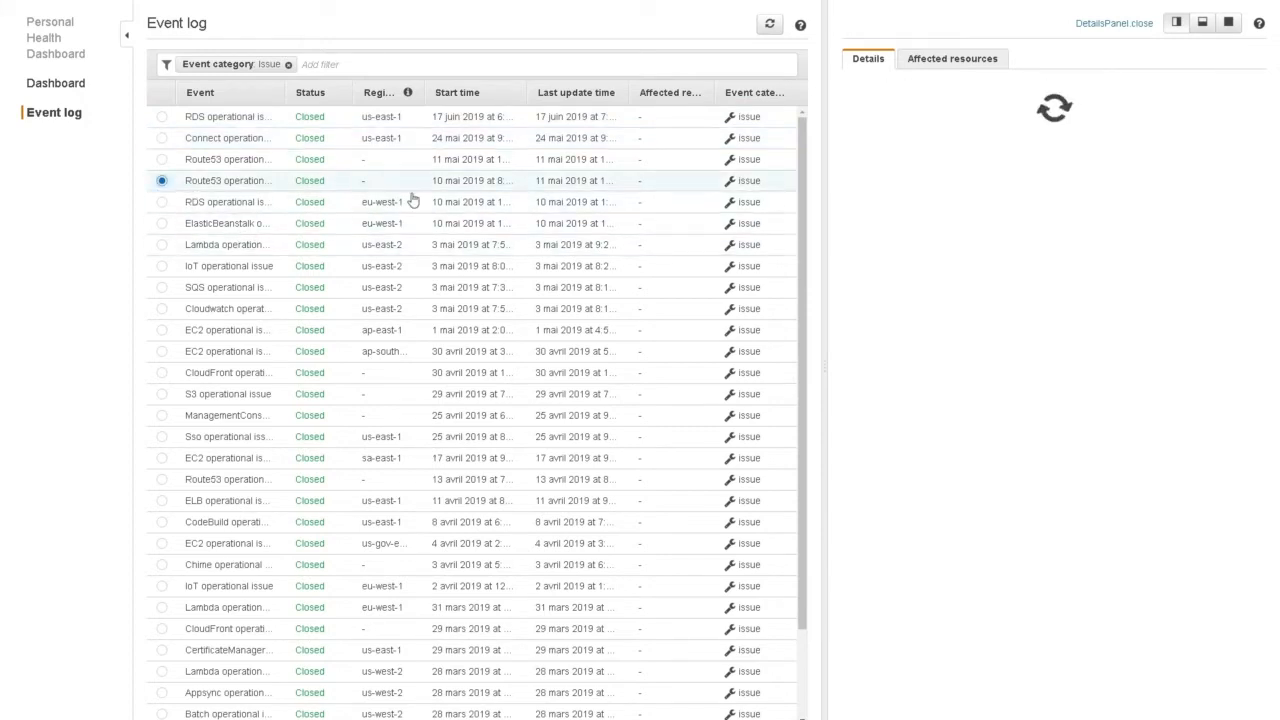
scroll(976, 330, "down", 5)
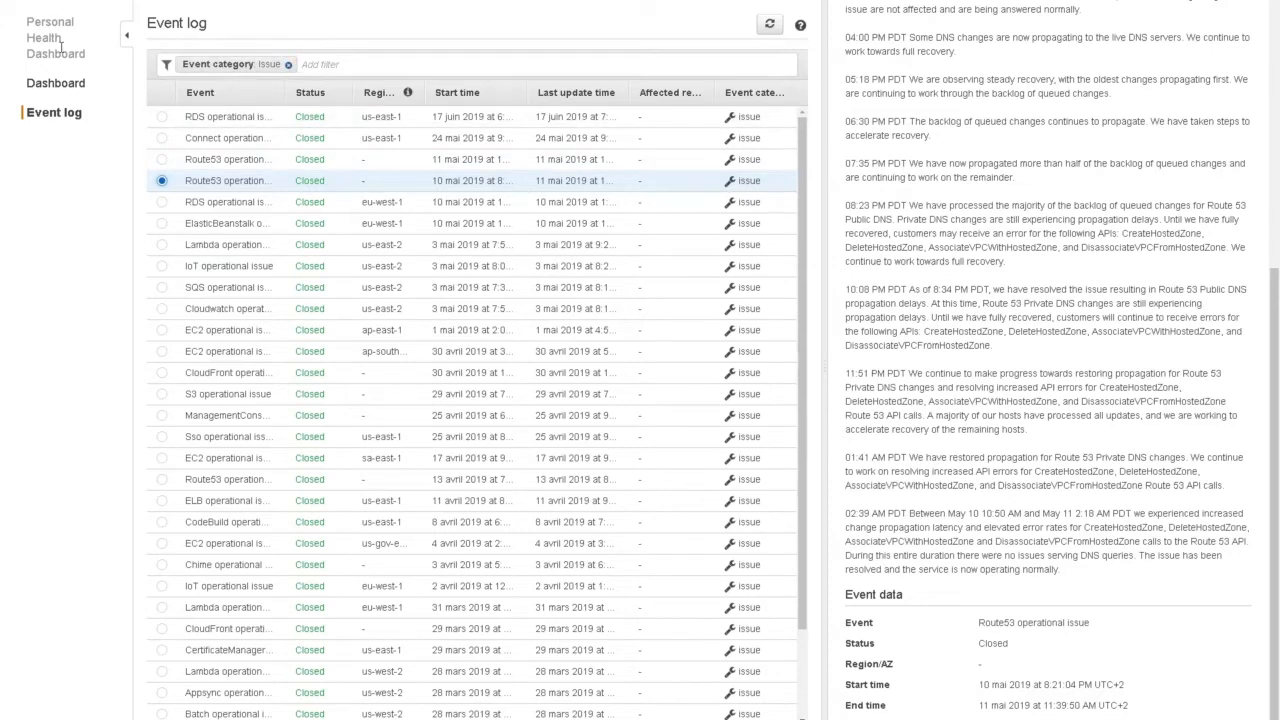
- Return to the health dashboard and check the open issues, scheduled changes and account notifications tabs
left_click(57, 84)
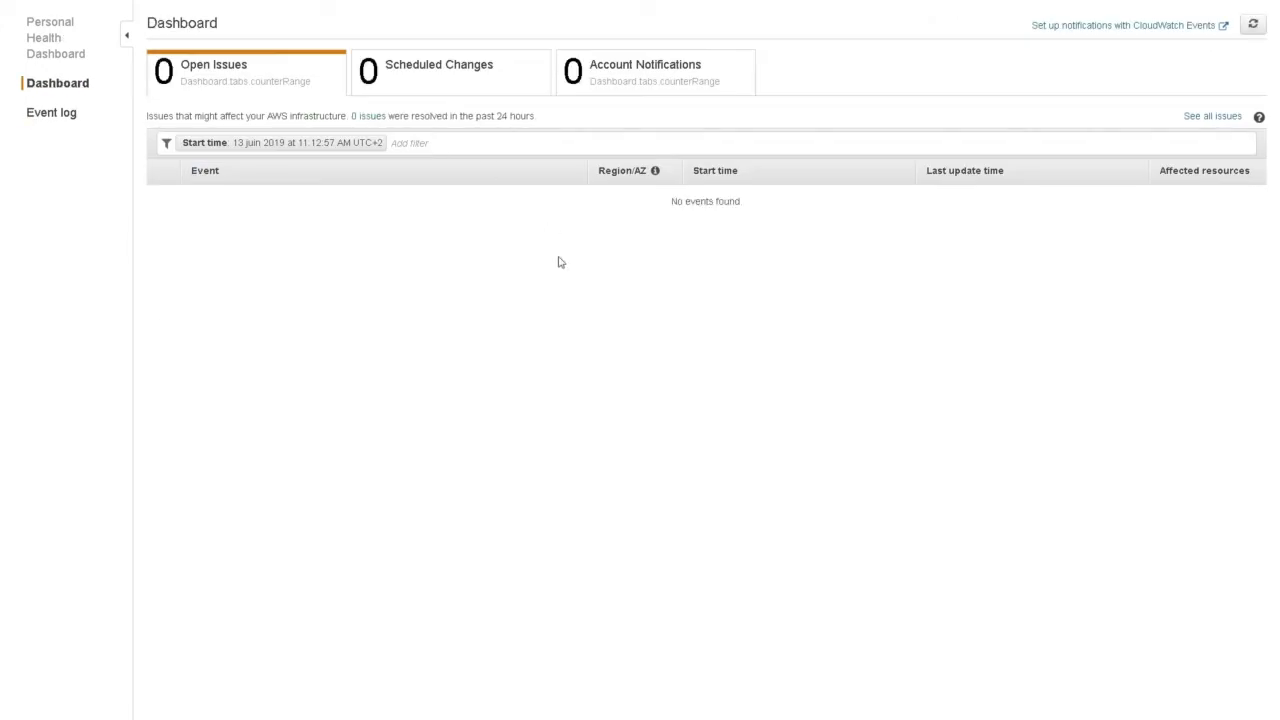
left_click(436, 82)
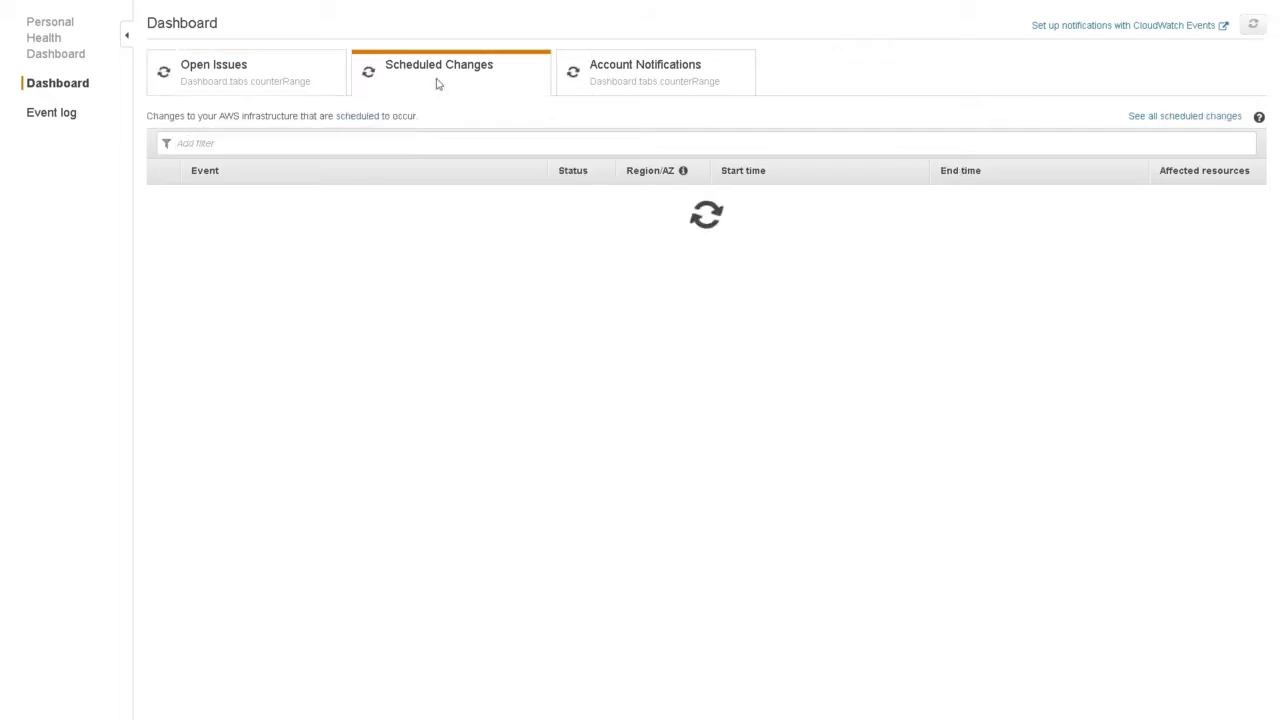
left_click(641, 83)
left_click(243, 86)
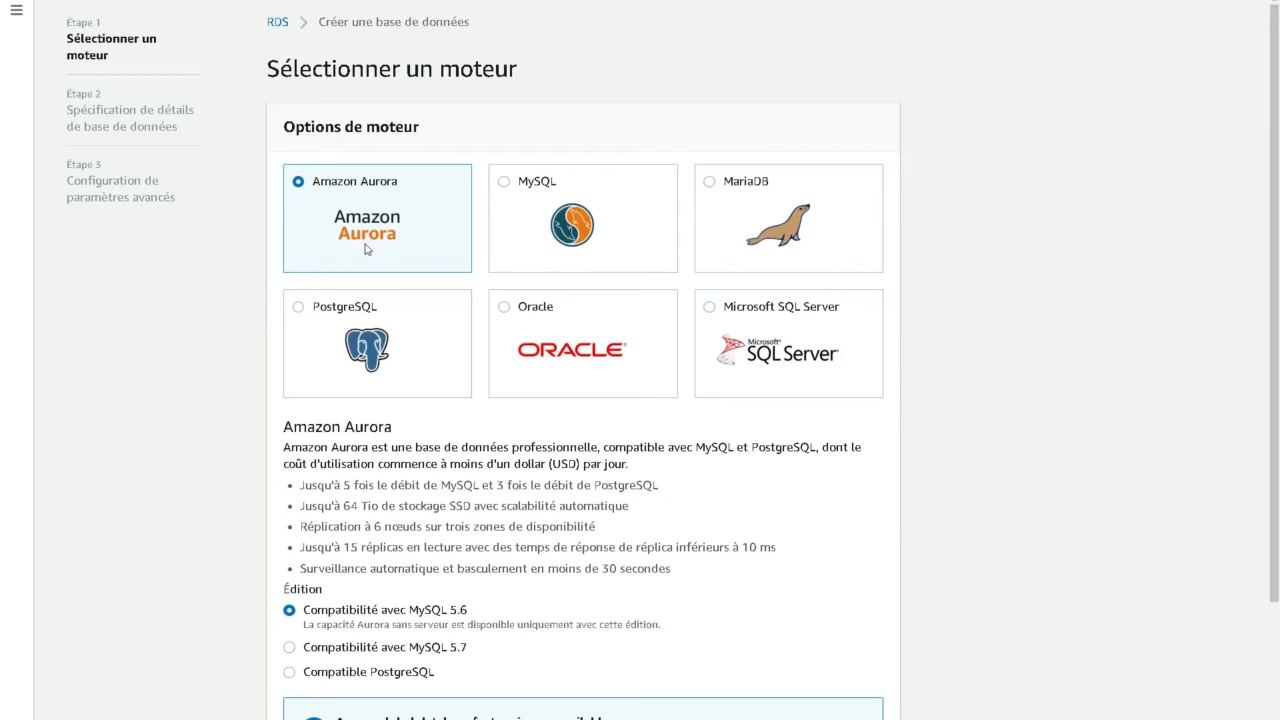
- Compare the Oracle and SQL Server editions, then select MySQL as the database engine and continue
left_click(551, 352)
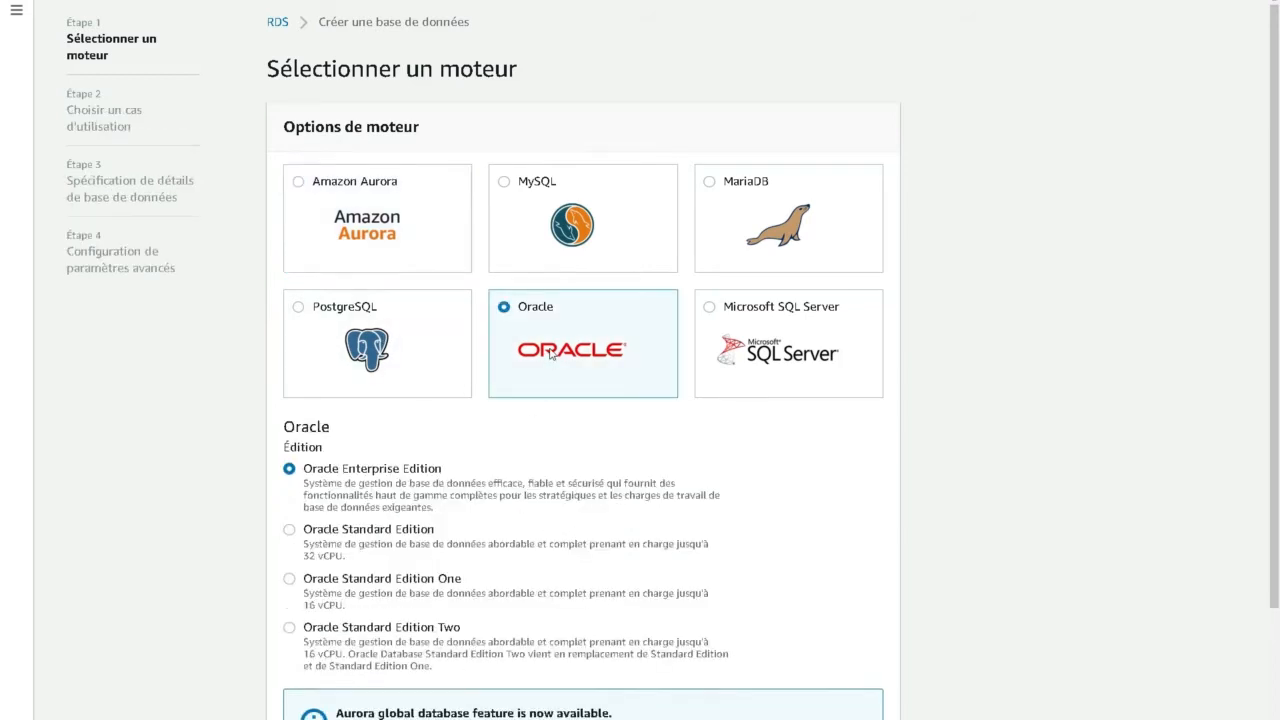
left_click(781, 341)
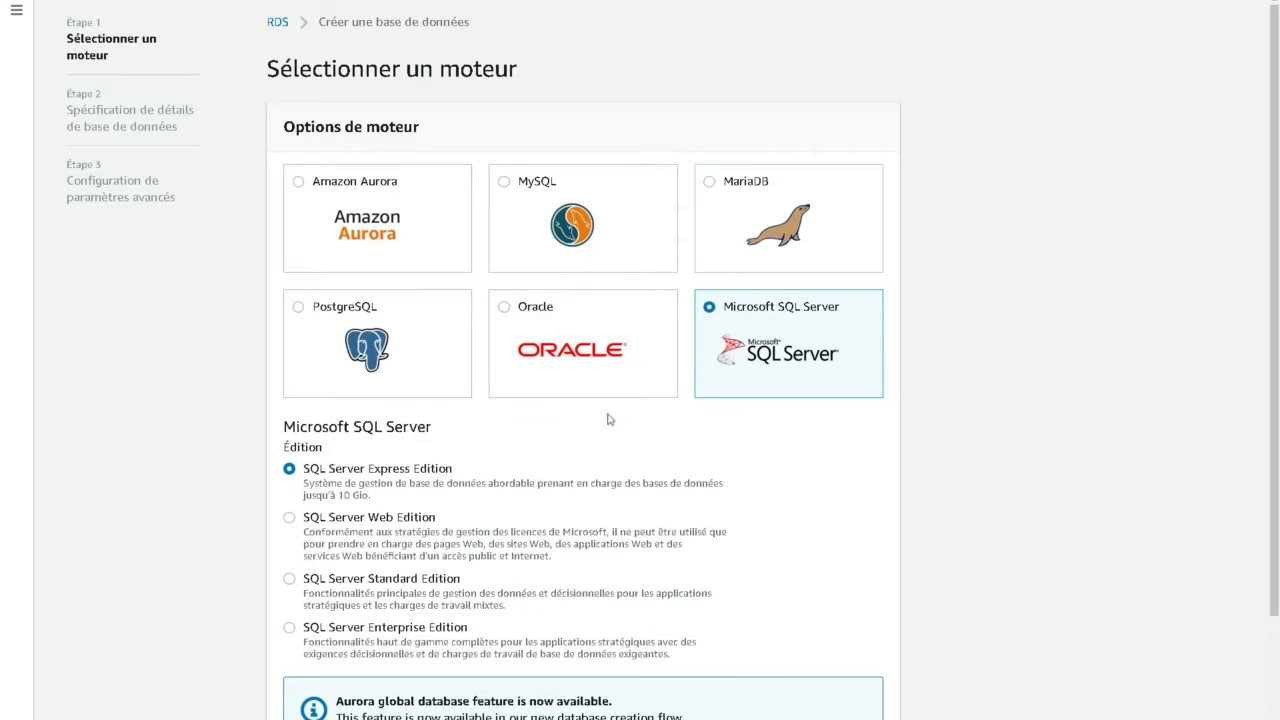
scroll(627, 407, "down", 2)
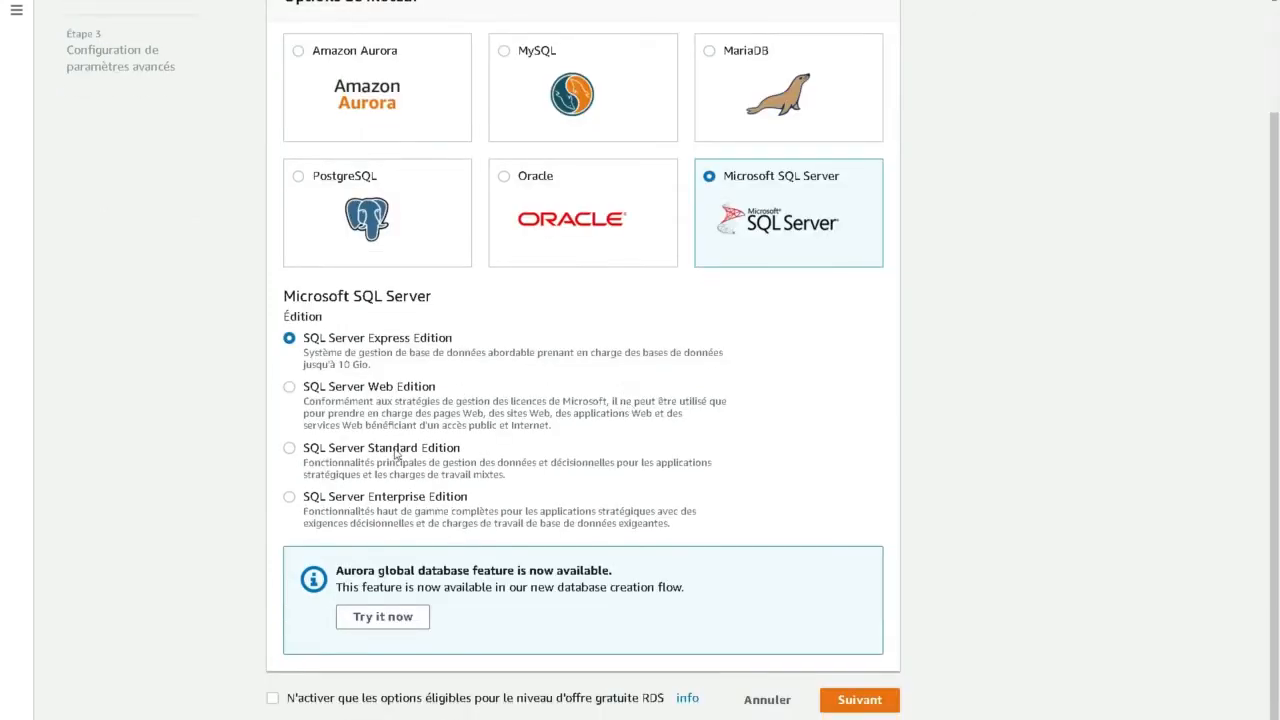
left_click(580, 219)
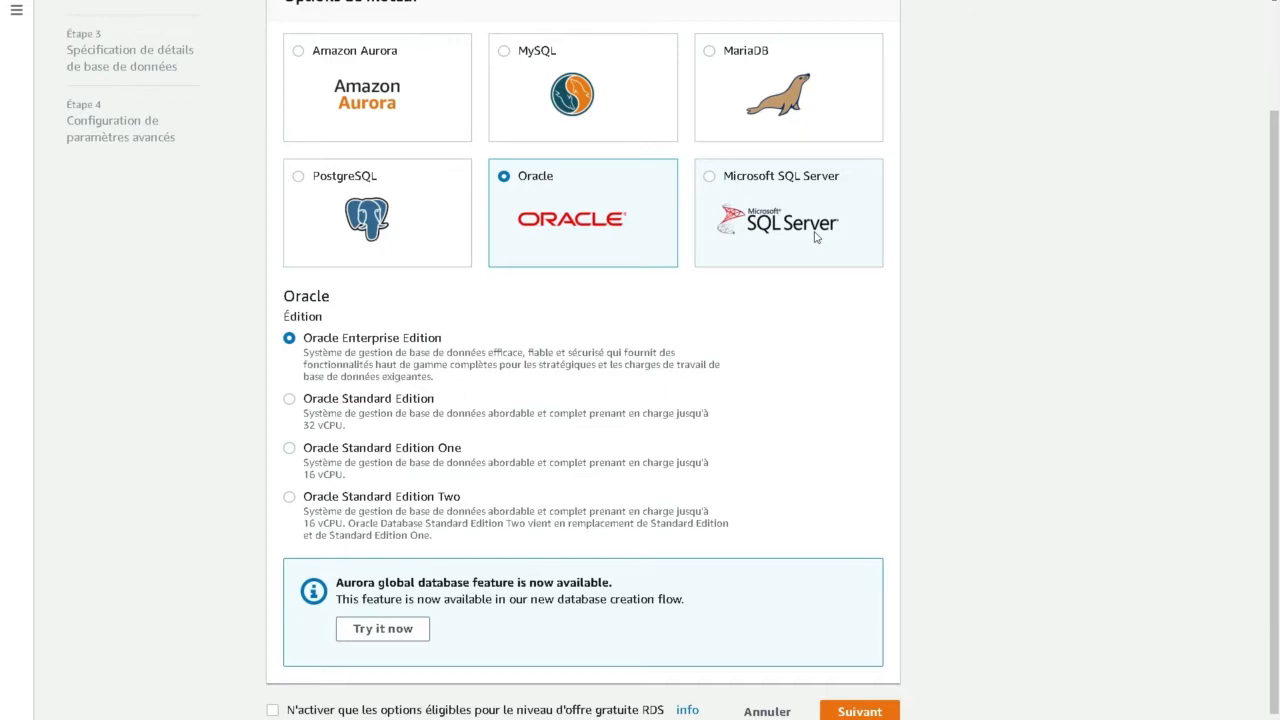
left_click(573, 86)
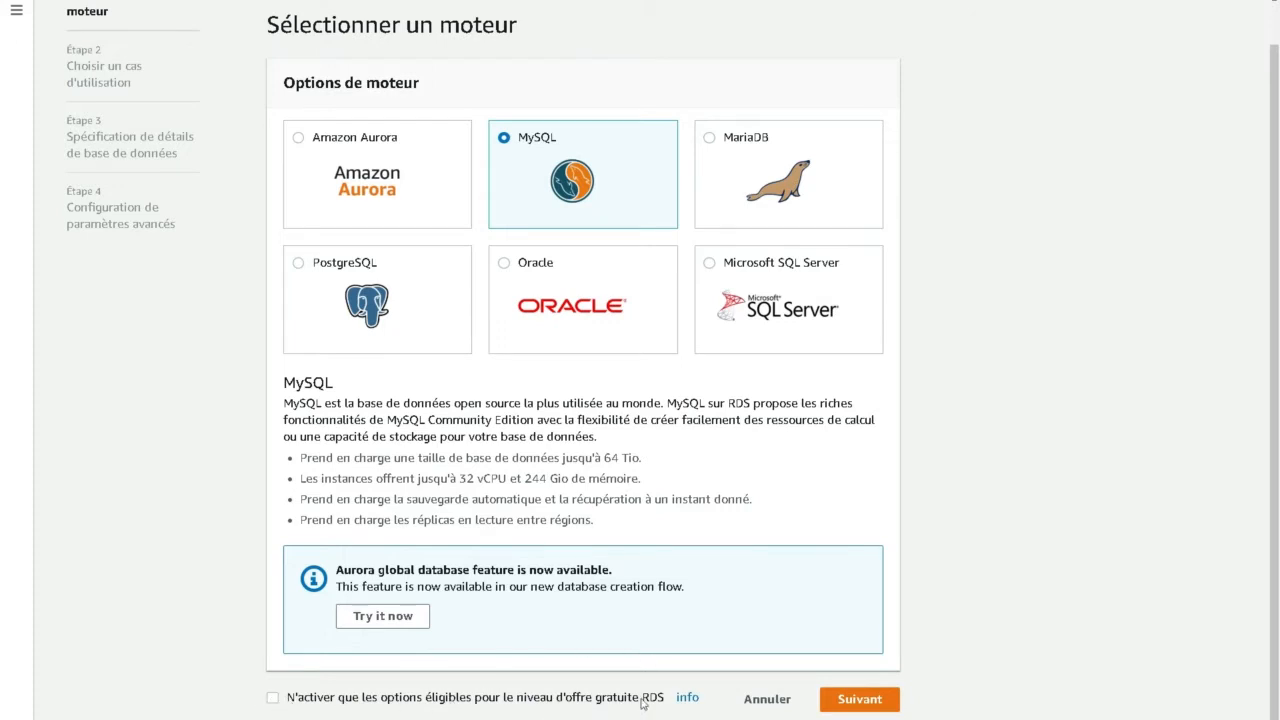
left_click(858, 699)
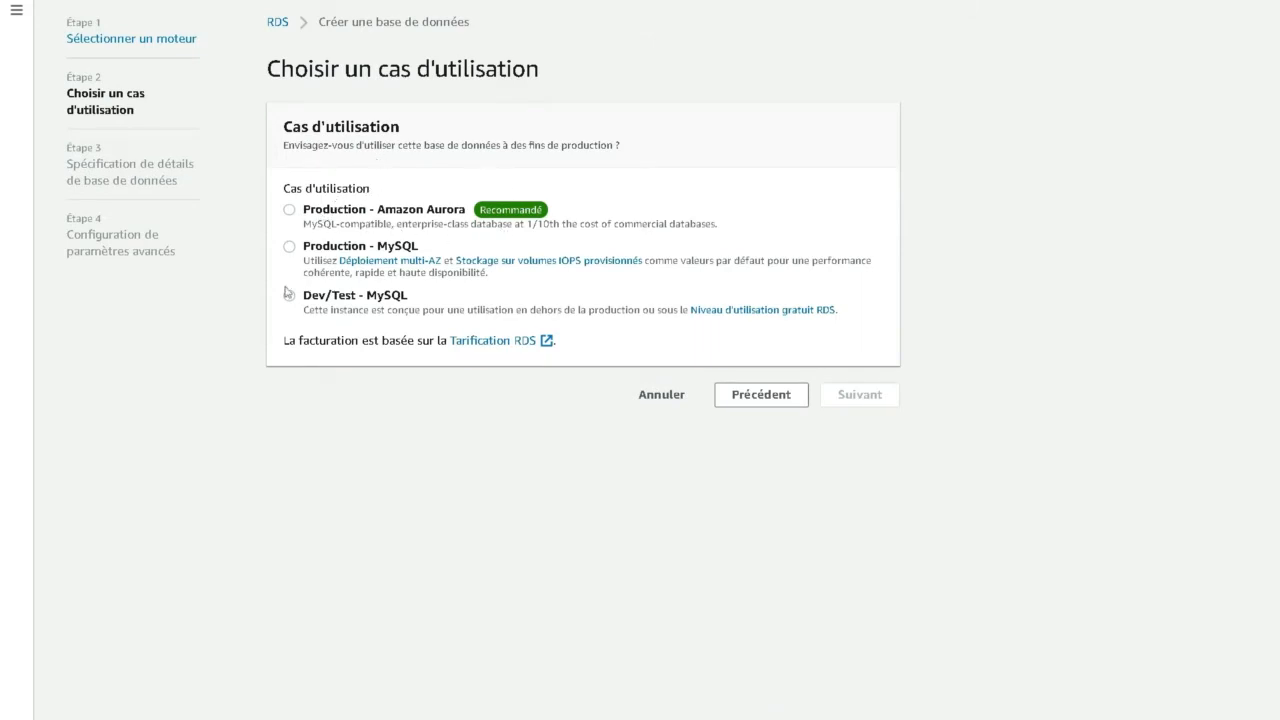
- Choose the Dev/Test - MySQL use case and continue to the database details
left_click(333, 297)
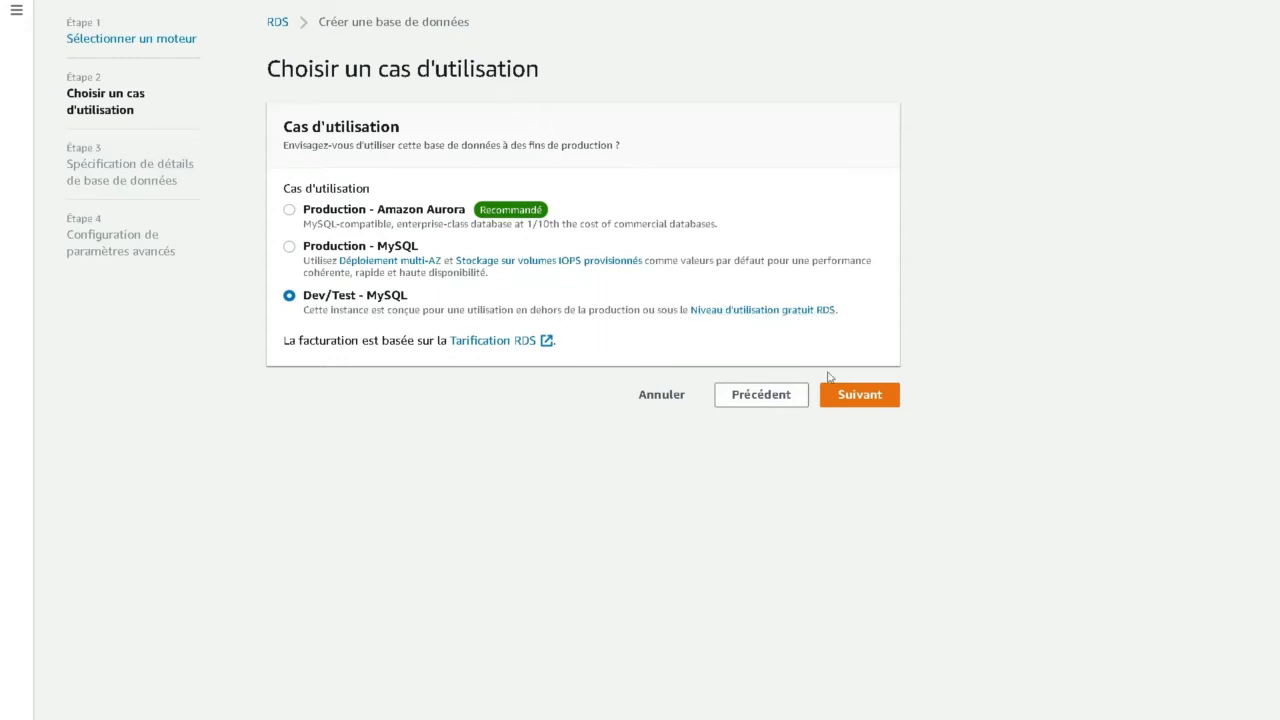
left_click(841, 405)
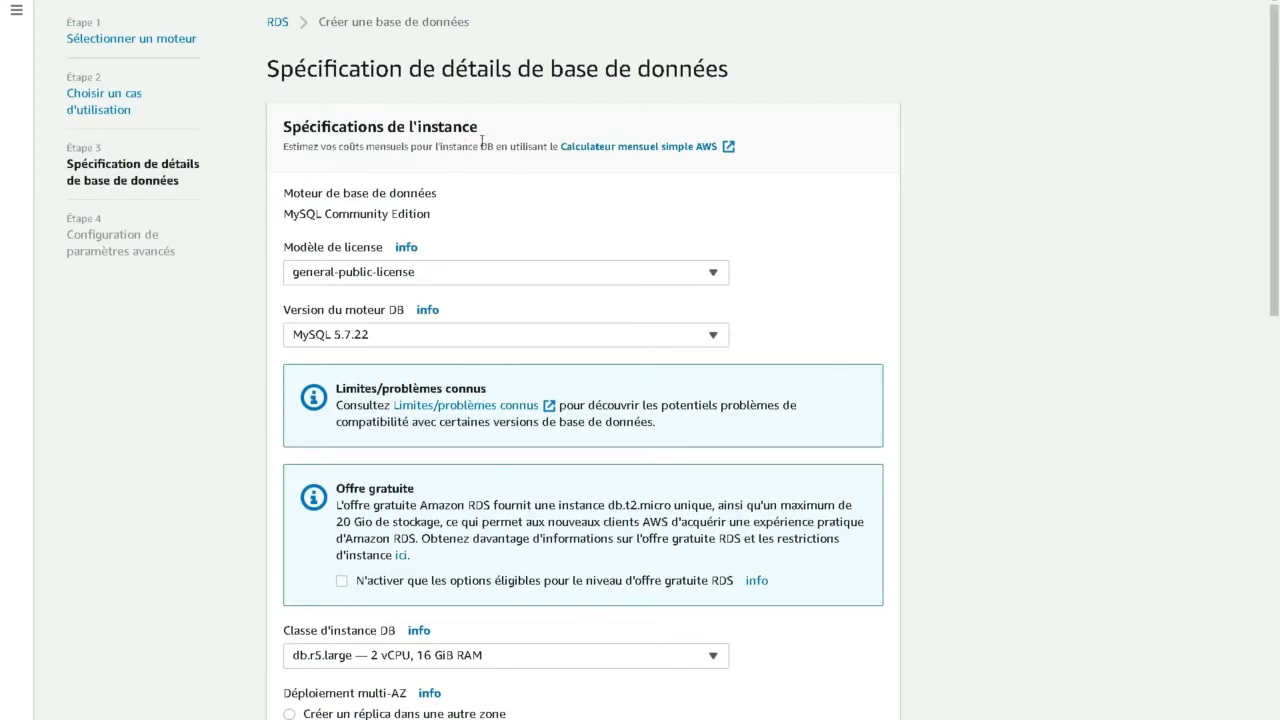
- Open the AWS Simple Monthly Calculator, switch it to French and set the region to UE (Paris)
left_click(654, 147)
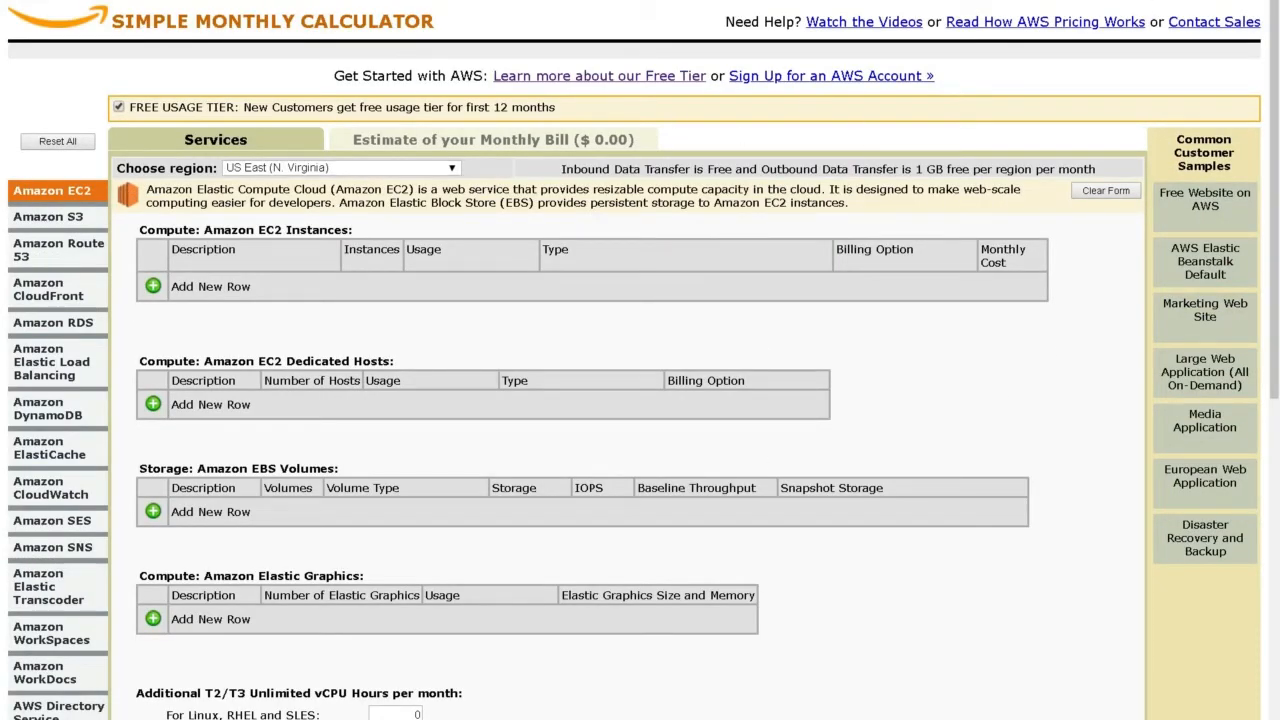
left_click(1220, 2)
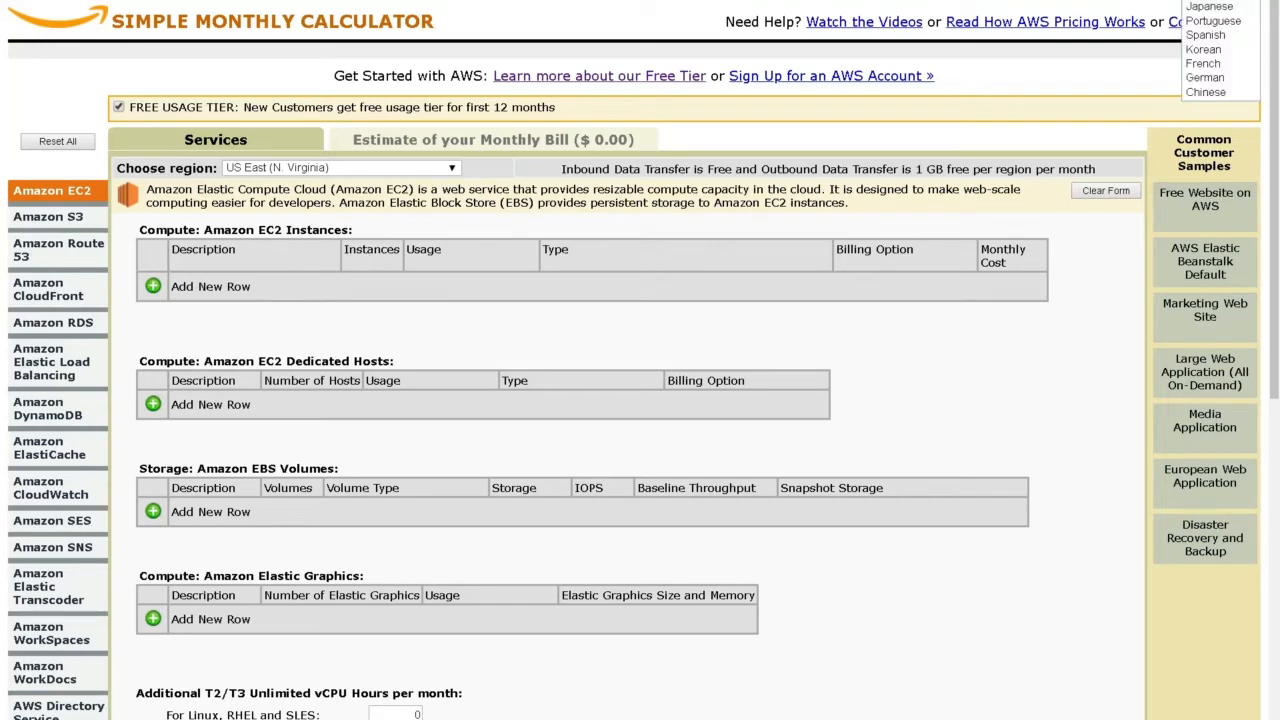
left_click(1200, 67)
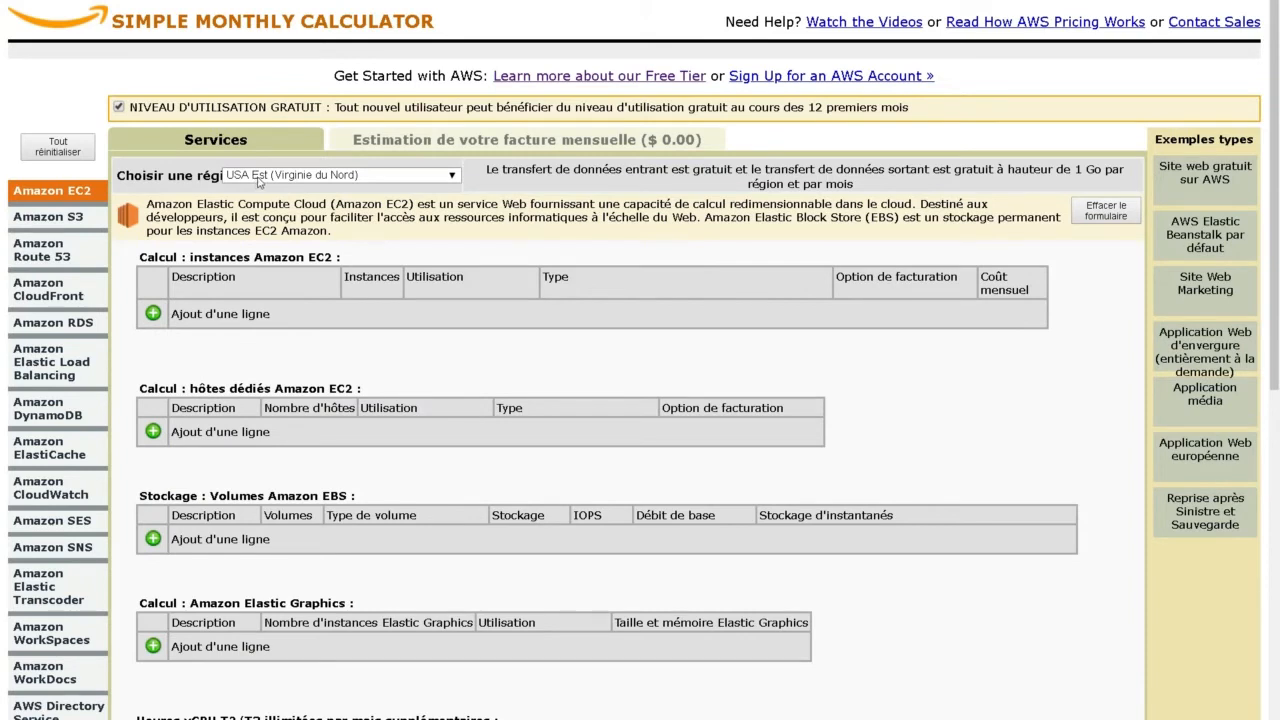
left_click(258, 178)
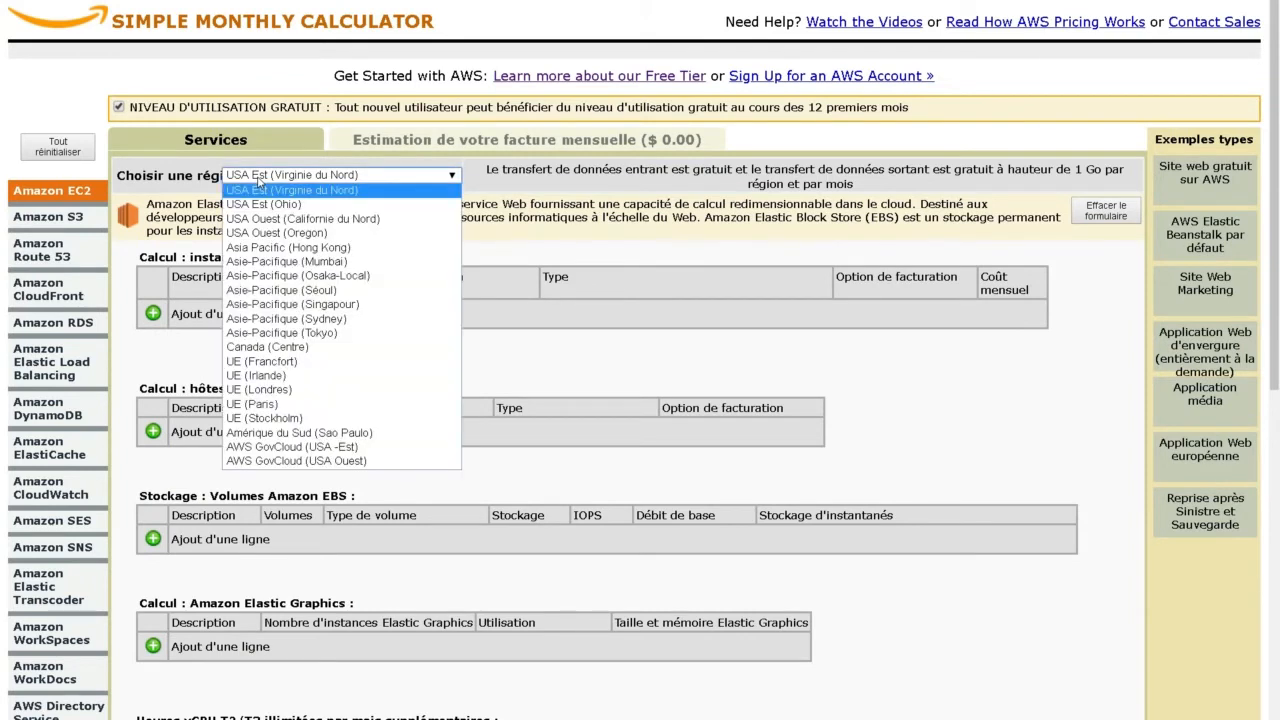
left_click(269, 410)
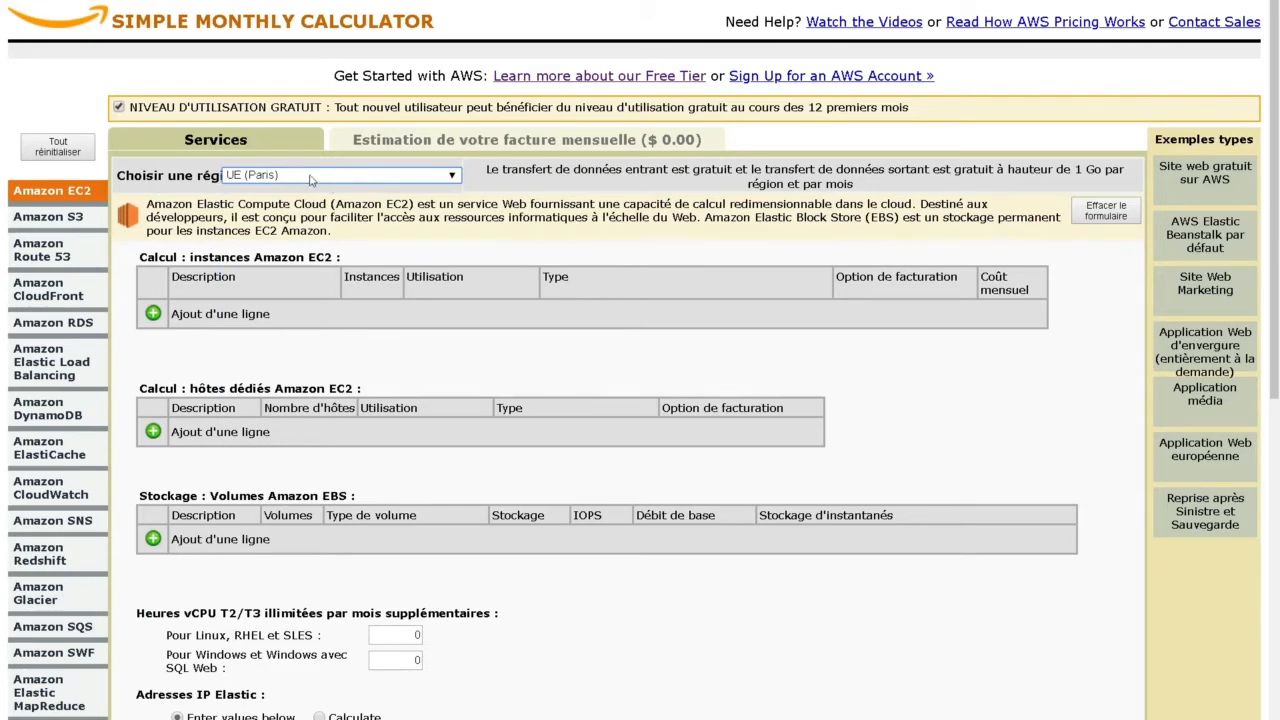
- Browse the calculator's service pages through to Amazon RDS, then return to the RDS database creation page
left_click(50, 216)
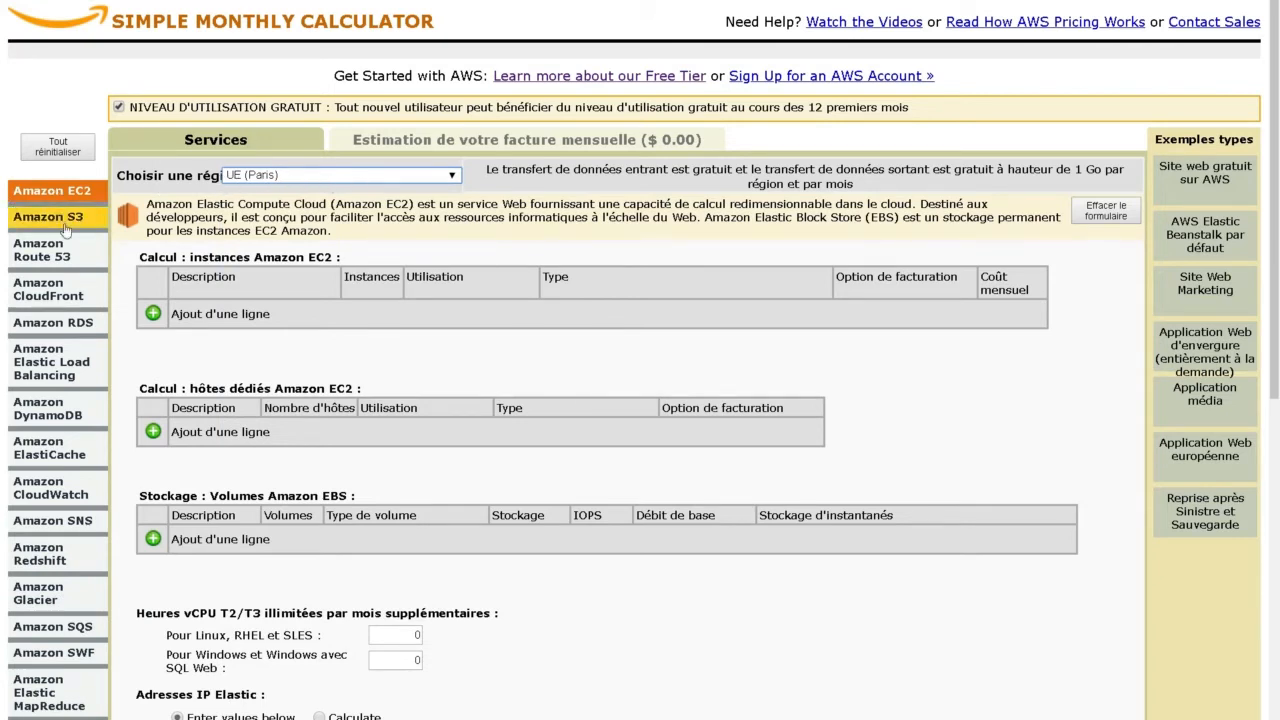
left_click(45, 250)
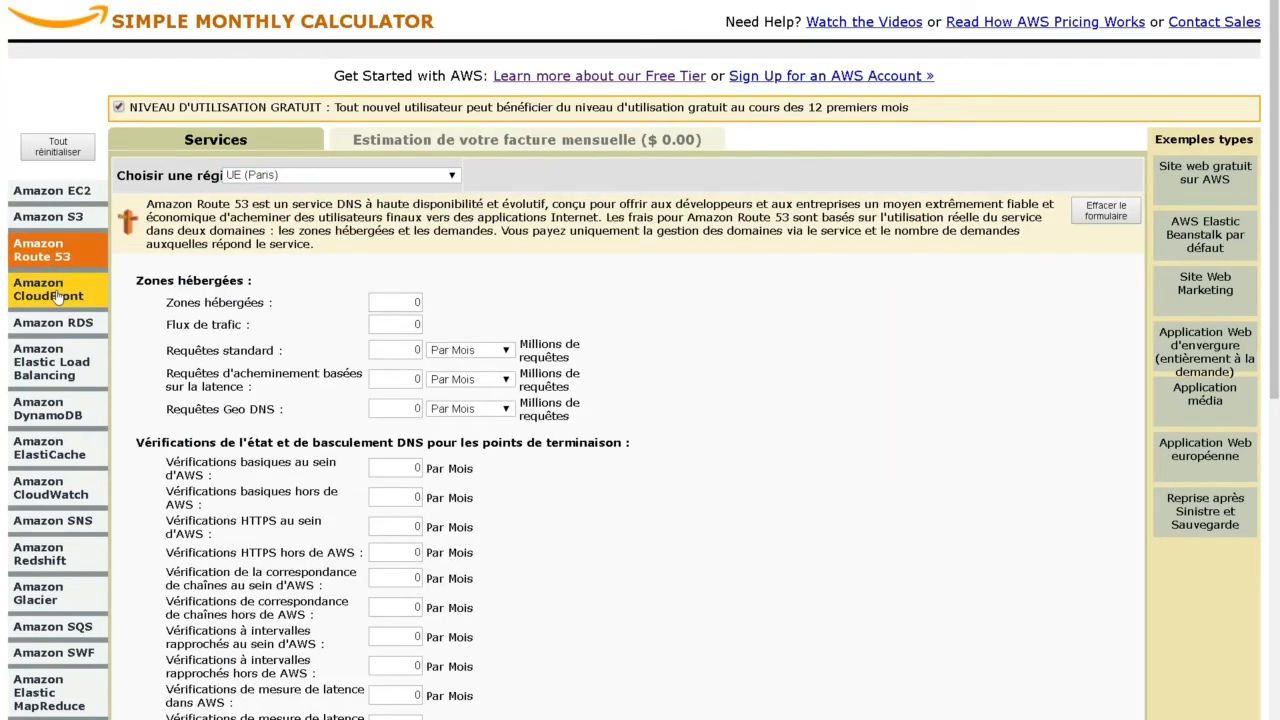
left_click(57, 296)
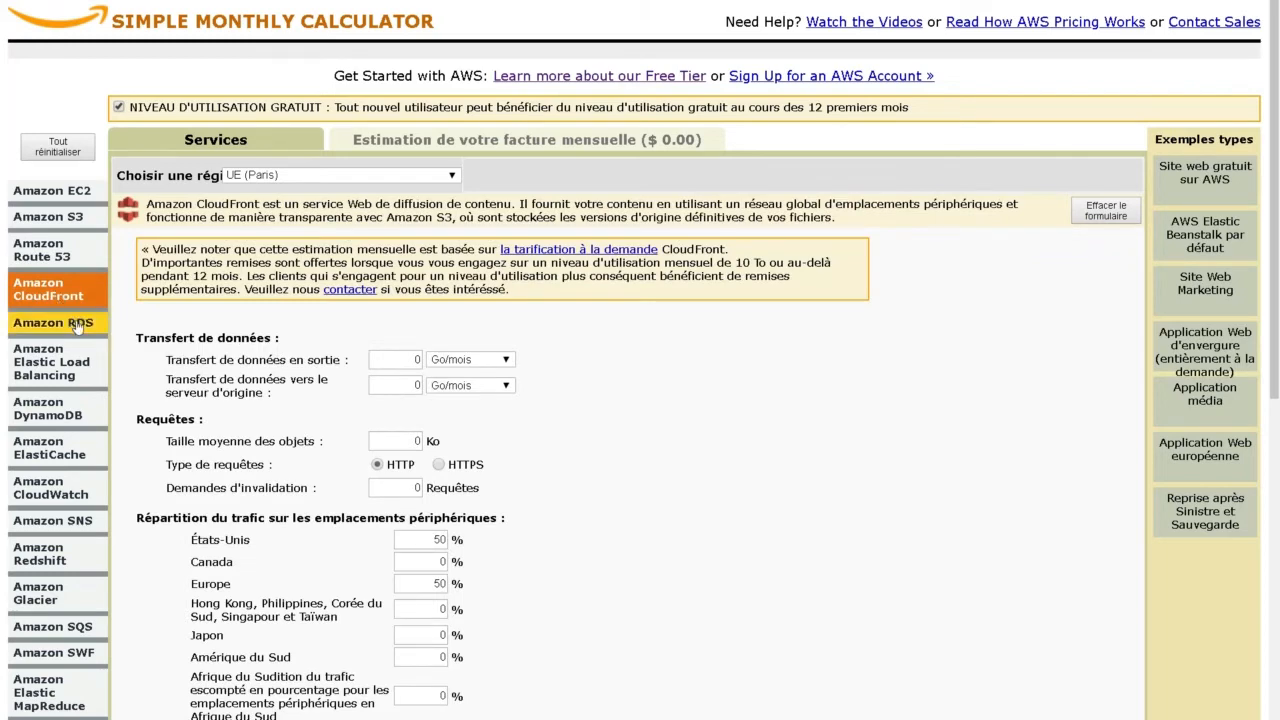
left_click(72, 329)
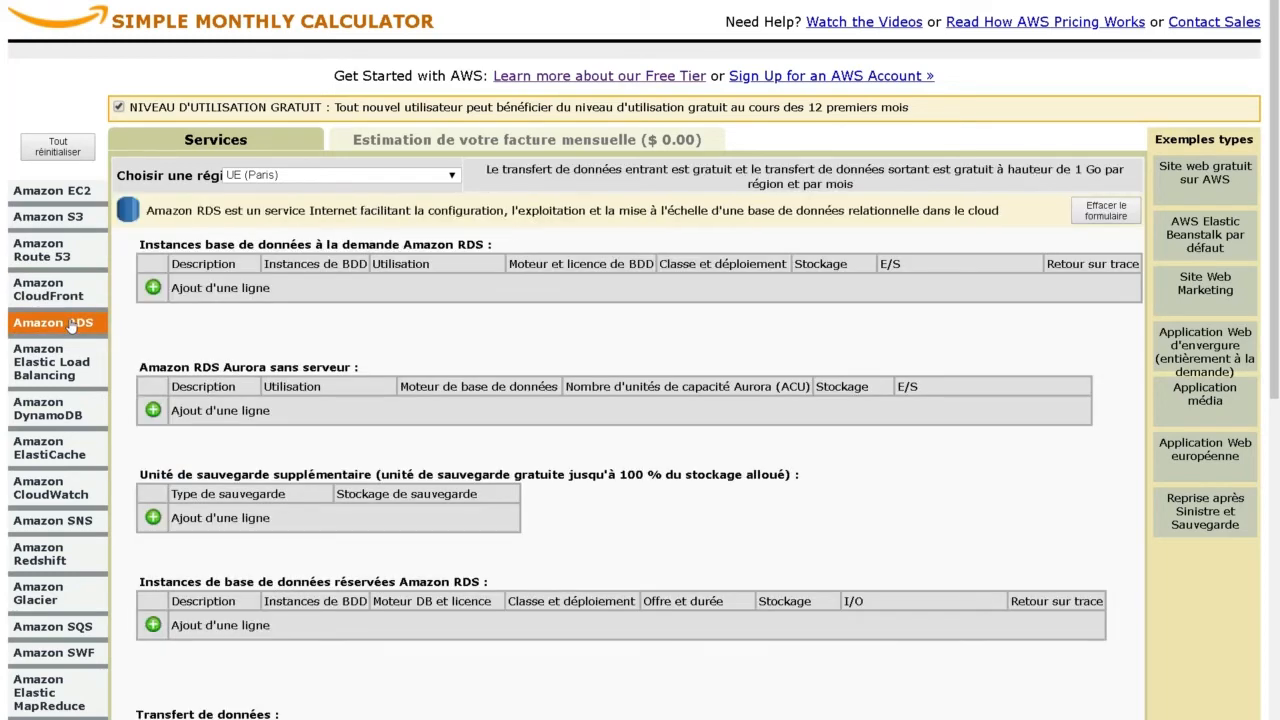
scroll(345, 348, "down", 4)
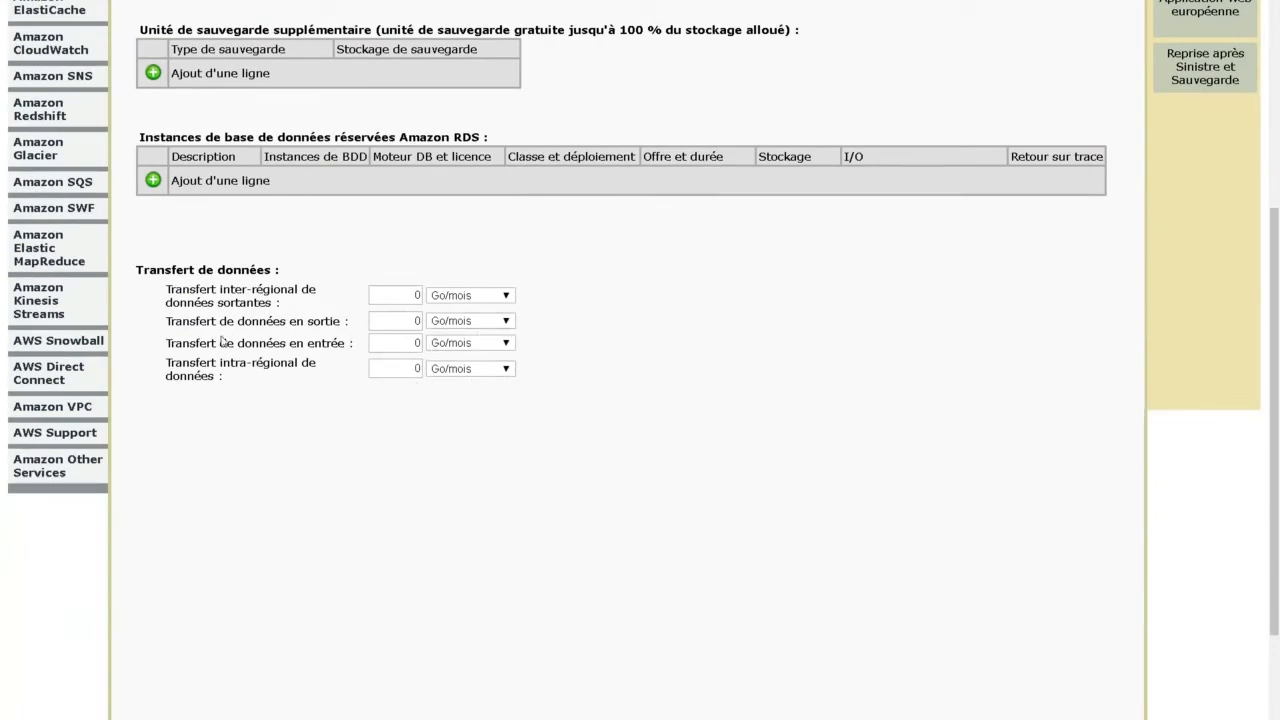
scroll(352, 357, "up", 4)
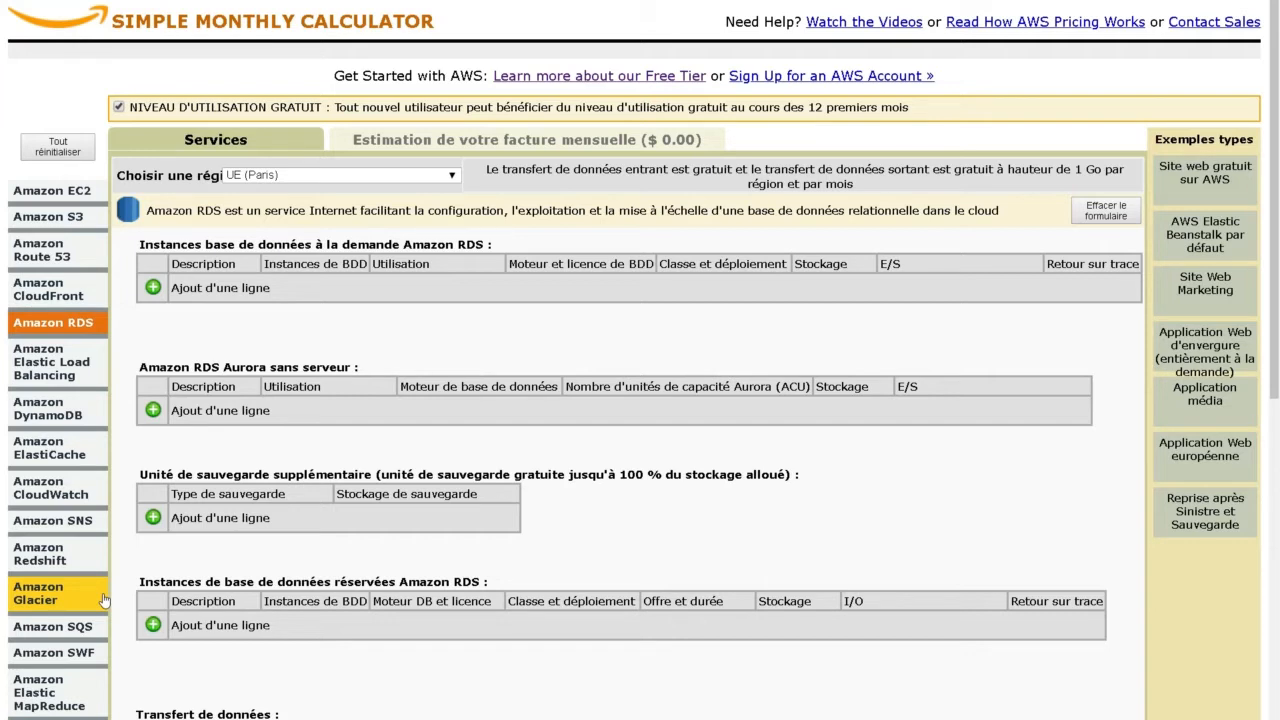
left_click(401, 149)
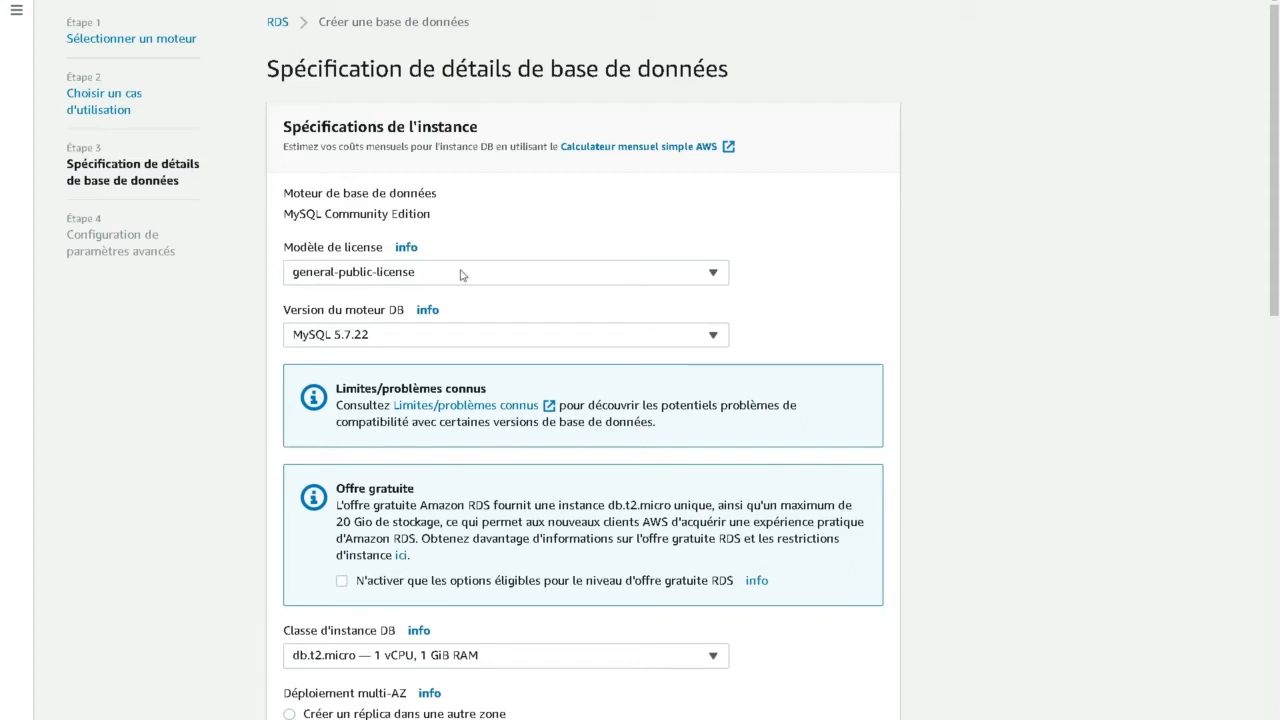
- Review the available engine versions and select MySQL 5.7.22
left_click(428, 337)
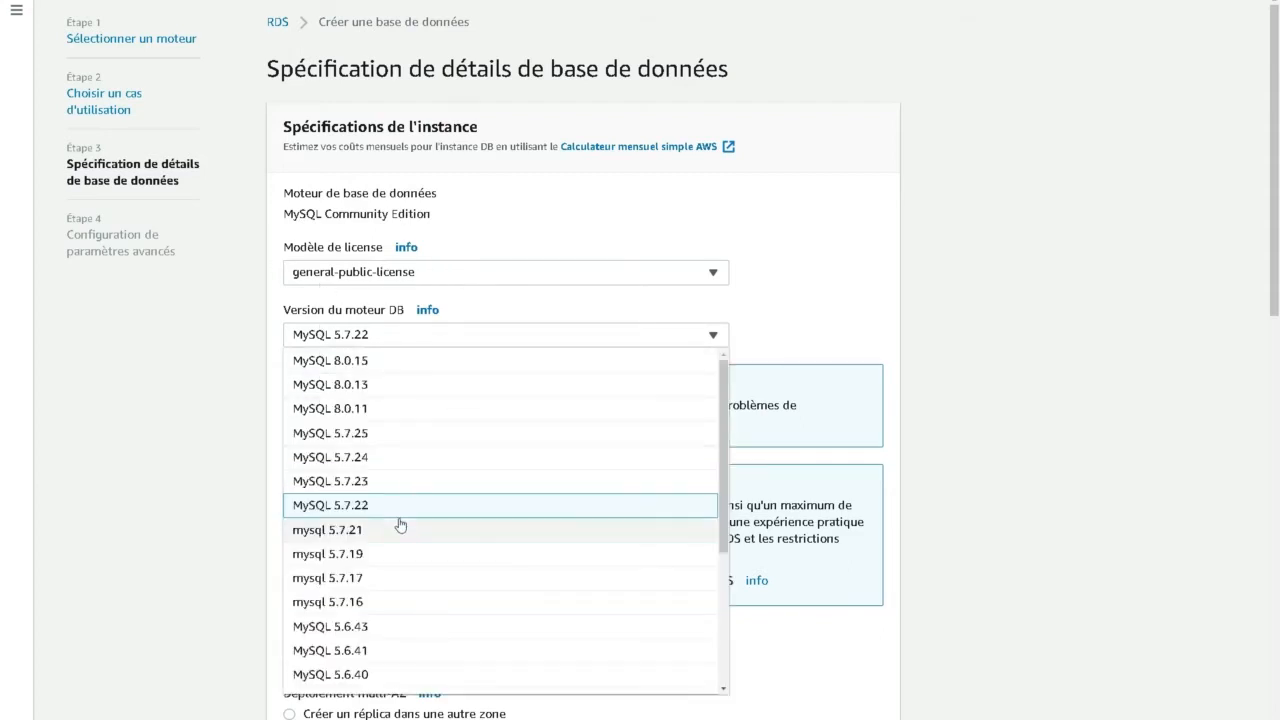
left_click_drag(725, 493, 742, 449)
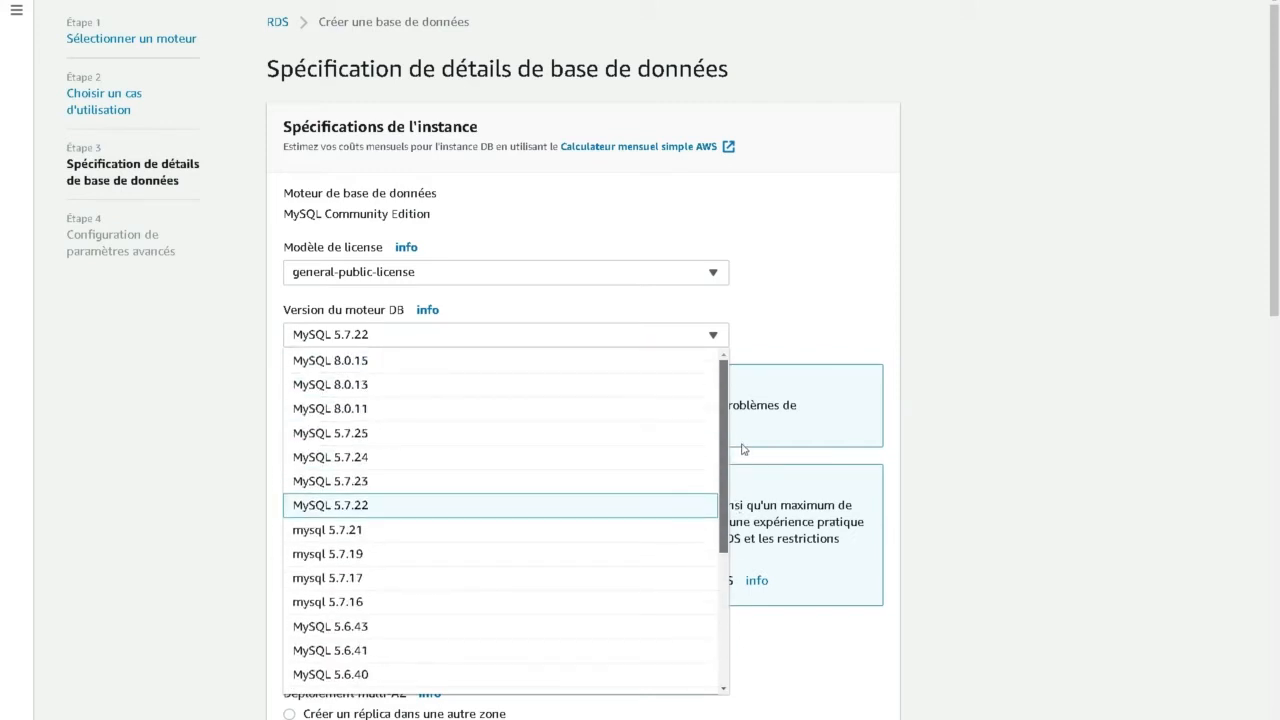
left_click(362, 512)
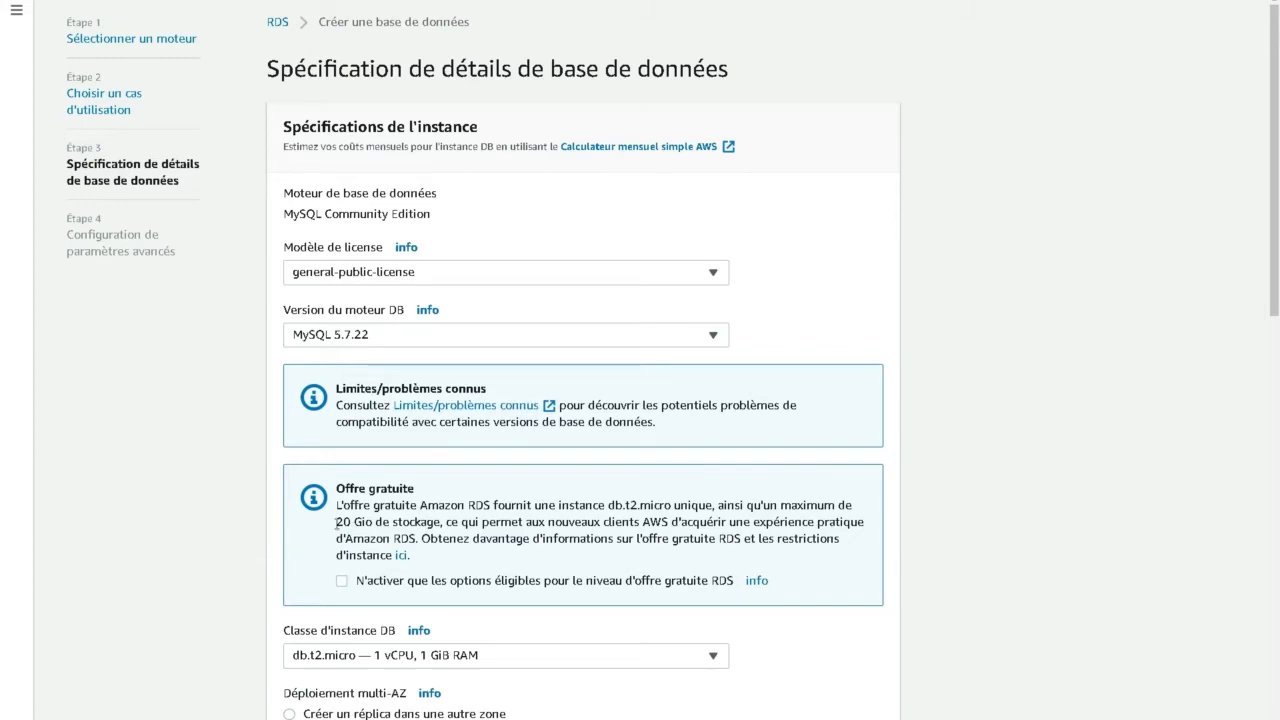
- Examine the free tier storage limit and the minimum allocated storage note
left_click_drag(337, 522, 458, 522)
scroll(191, 517, "down", 2)
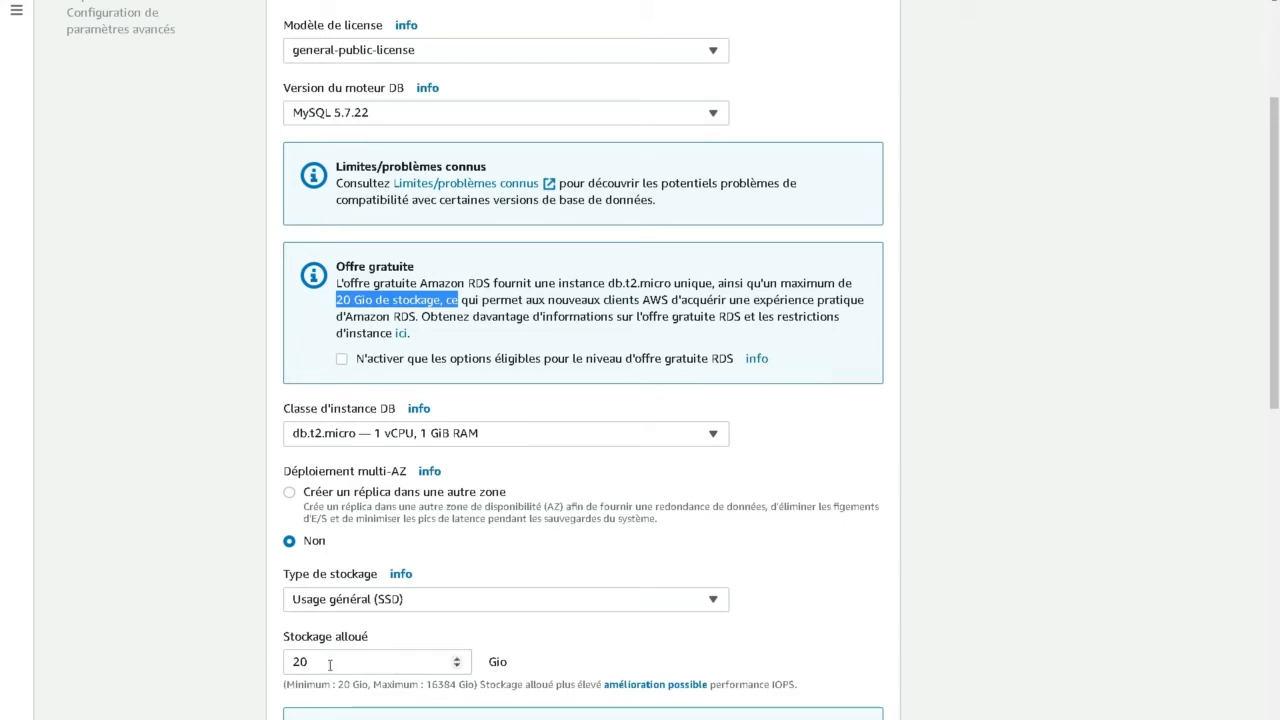
left_click_drag(287, 685, 373, 685)
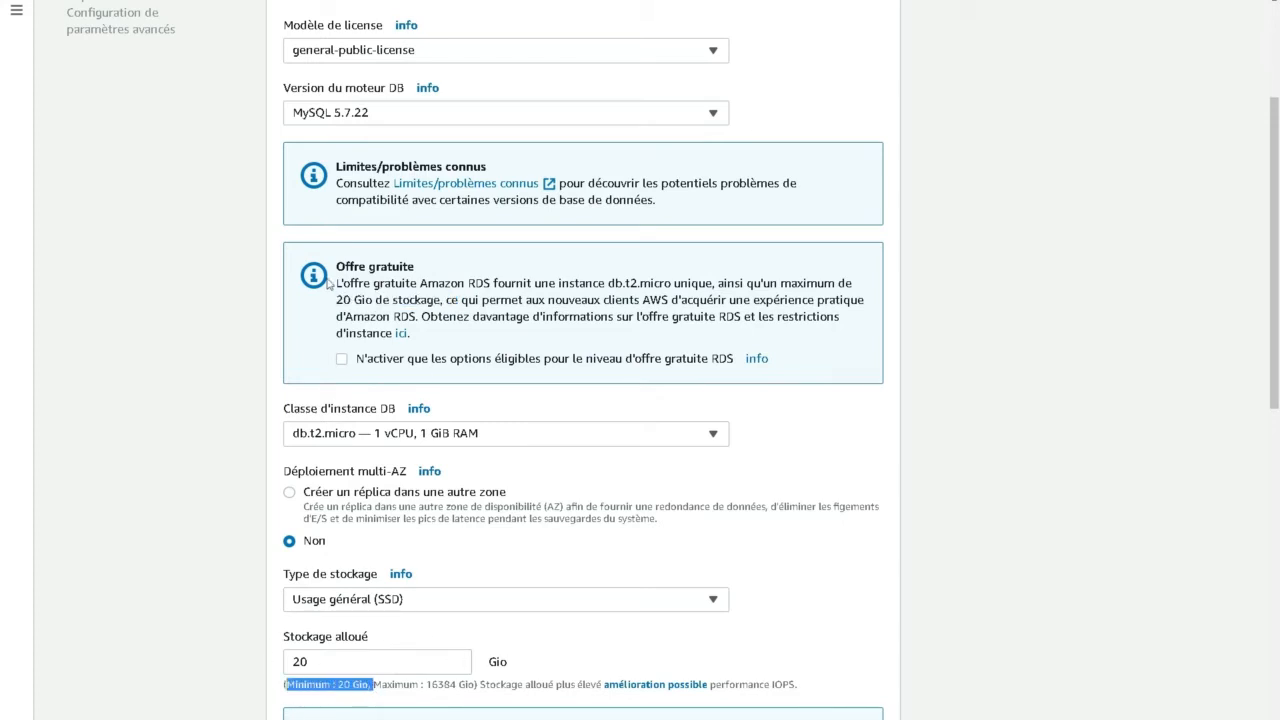
- Review the DB instance classes and select db.t2.micro
left_click(338, 440)
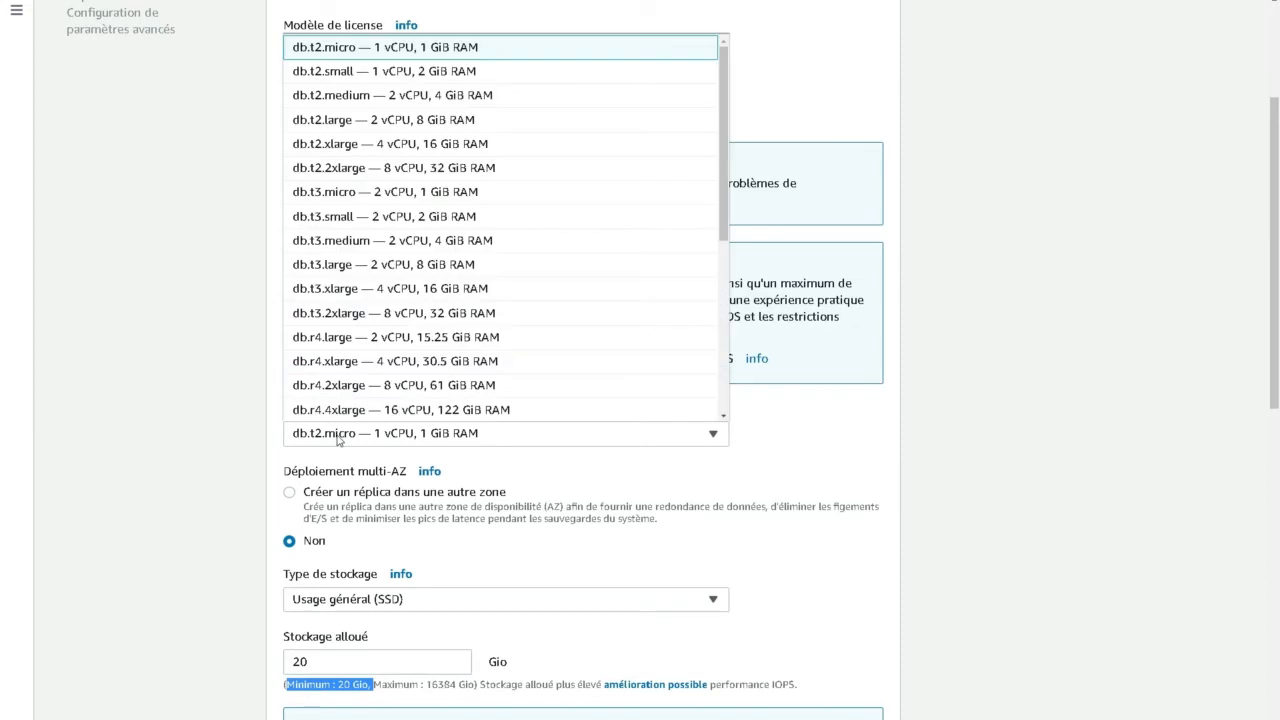
left_click(362, 49)
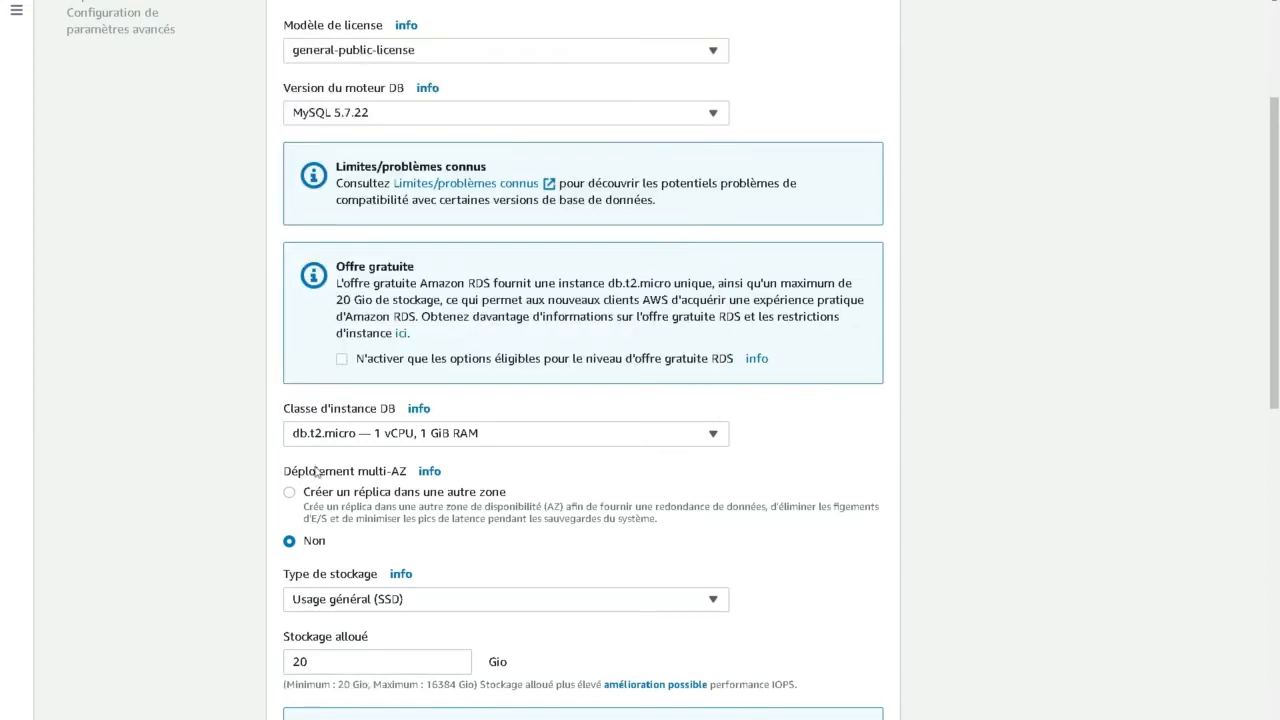
left_click(519, 441)
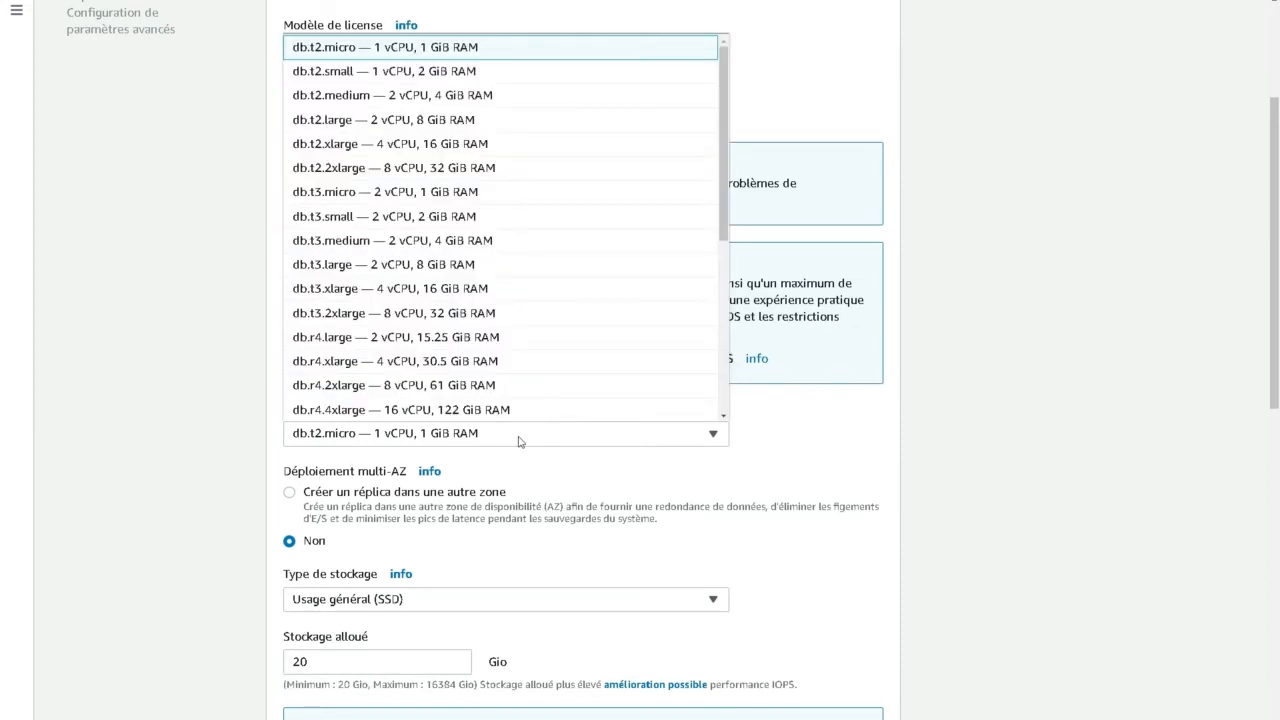
left_click(437, 50)
left_click(410, 434)
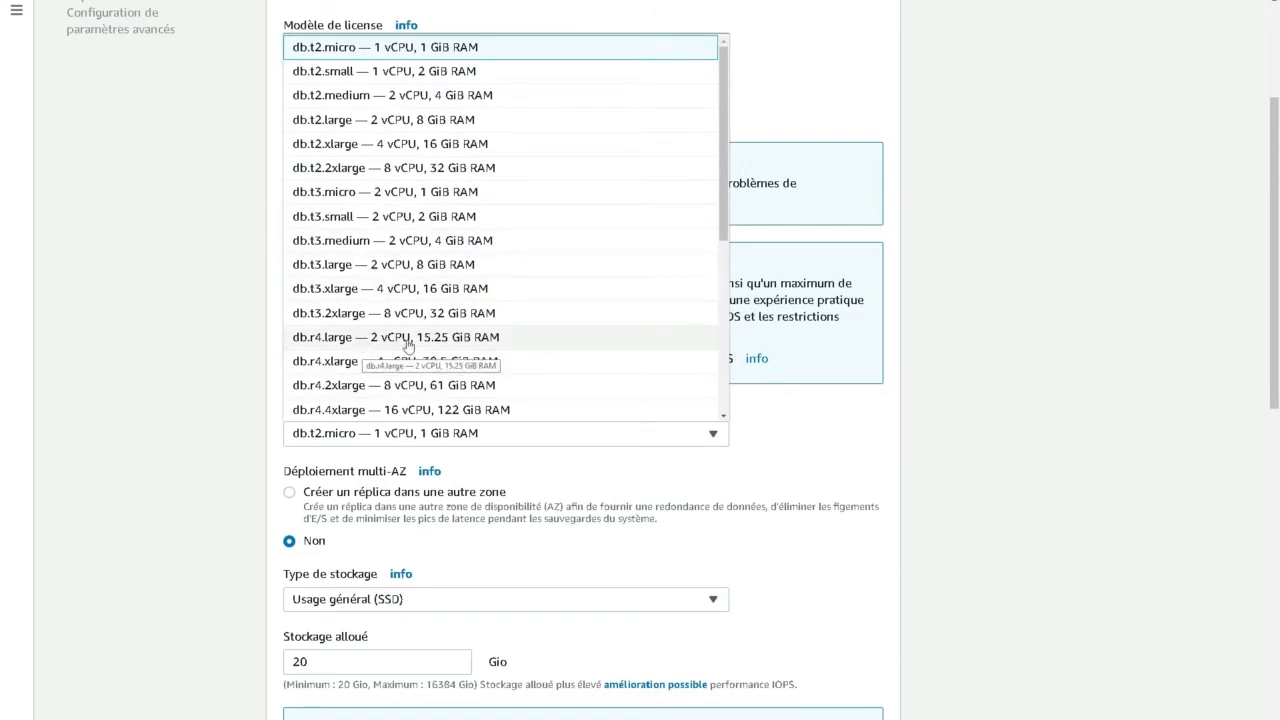
left_click(181, 224)
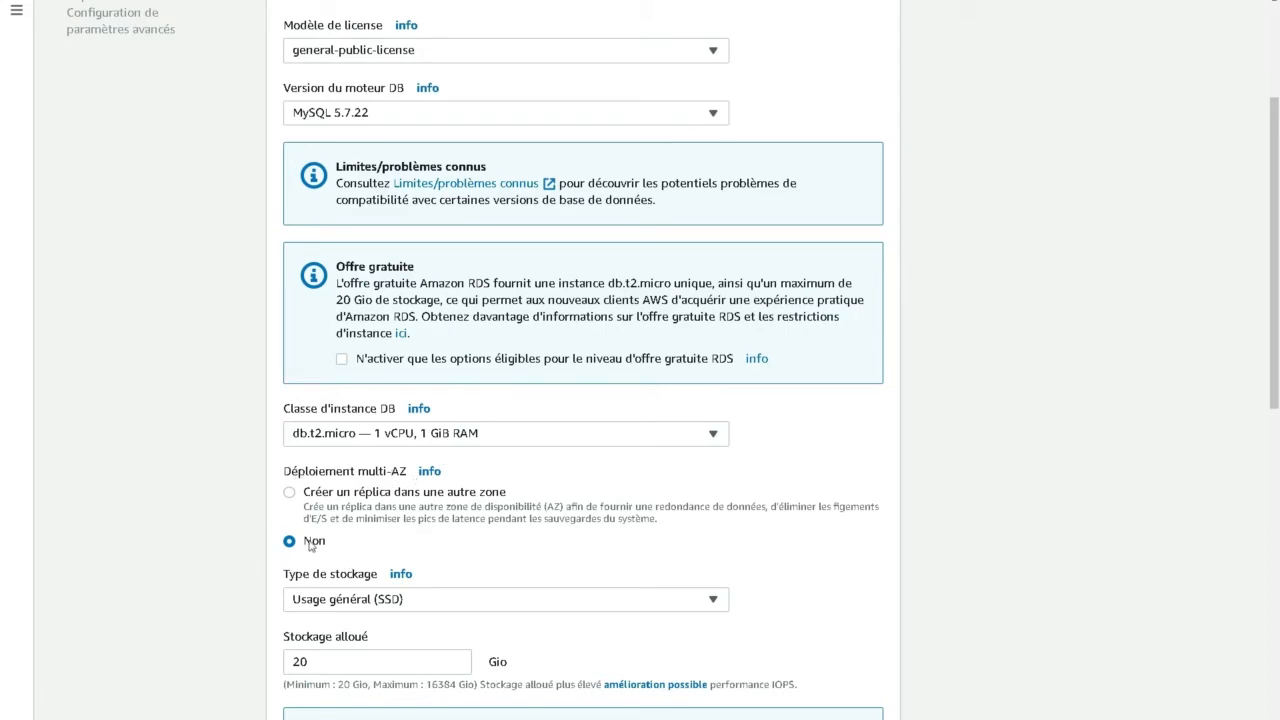
- Review the storage type options and the estimated monthly costs for the instance
scroll(203, 527, "down", 3)
left_click(441, 266)
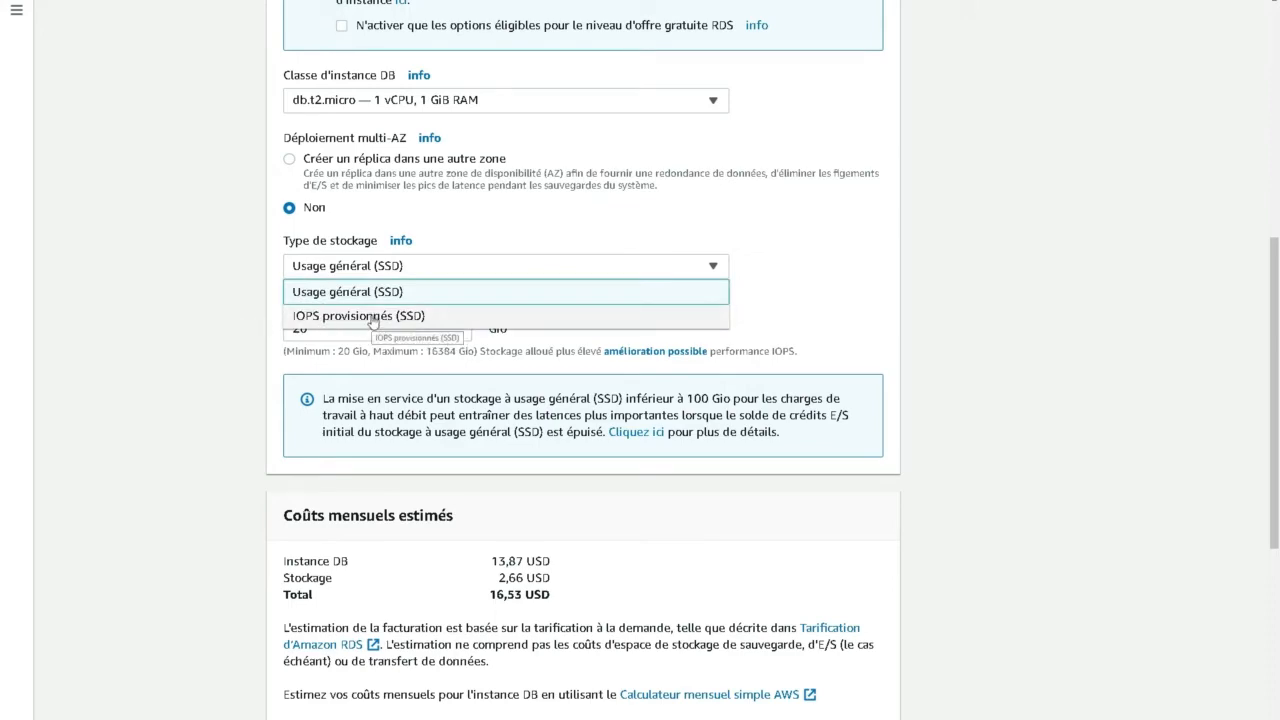
left_click(194, 318)
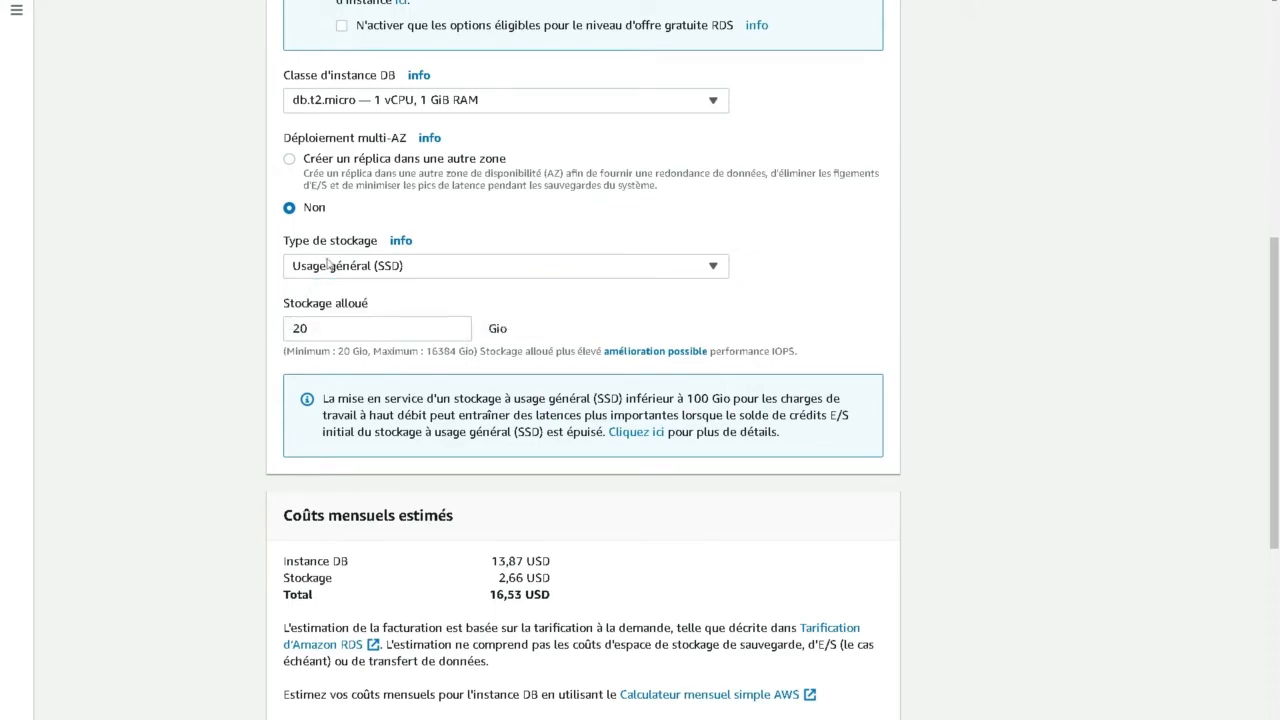
scroll(206, 366, "down", 2)
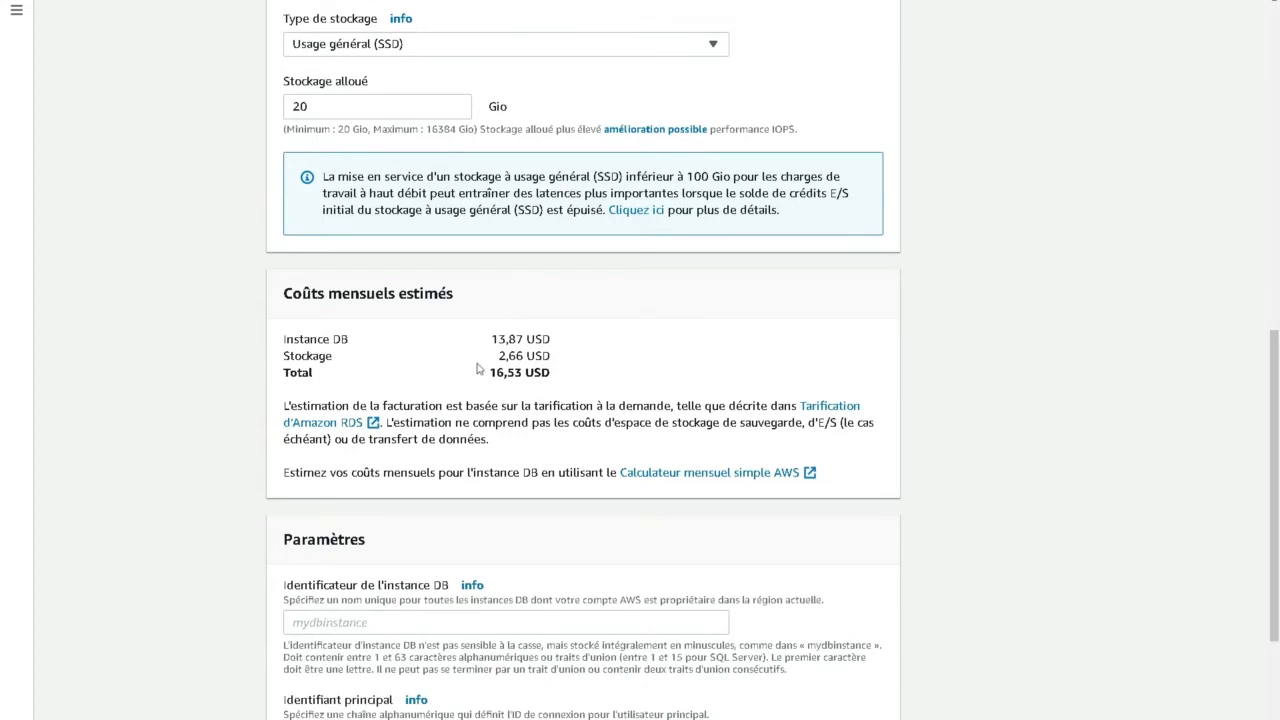
left_click_drag(555, 379, 490, 382)
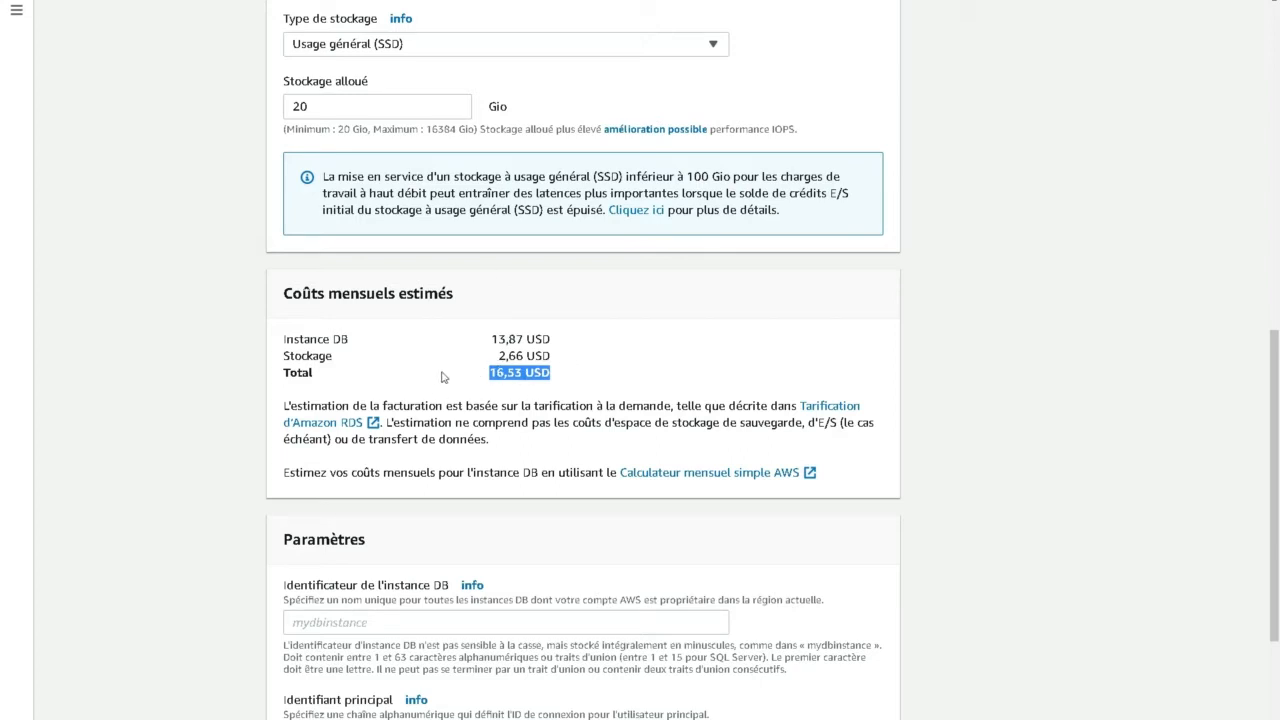
left_click(207, 343)
- Name the DB instance udemydb and set the master username to adm001
scroll(220, 354, "down", 2)
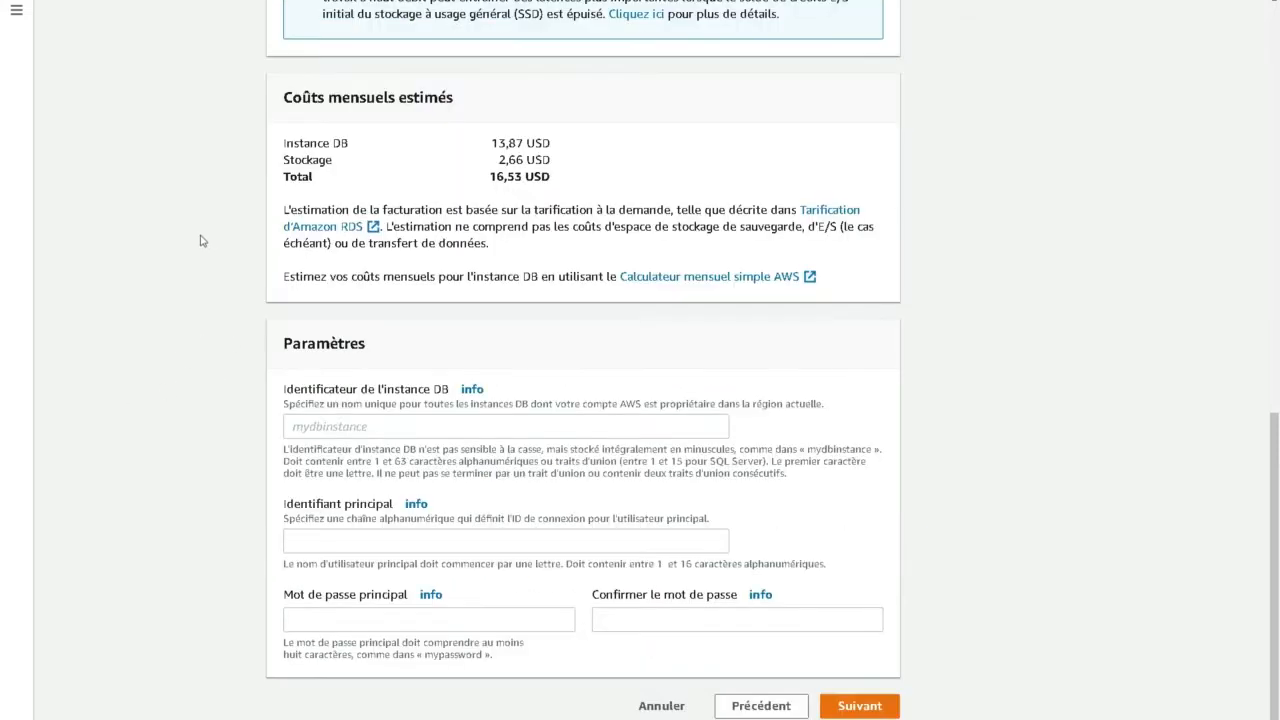
left_click(334, 427)
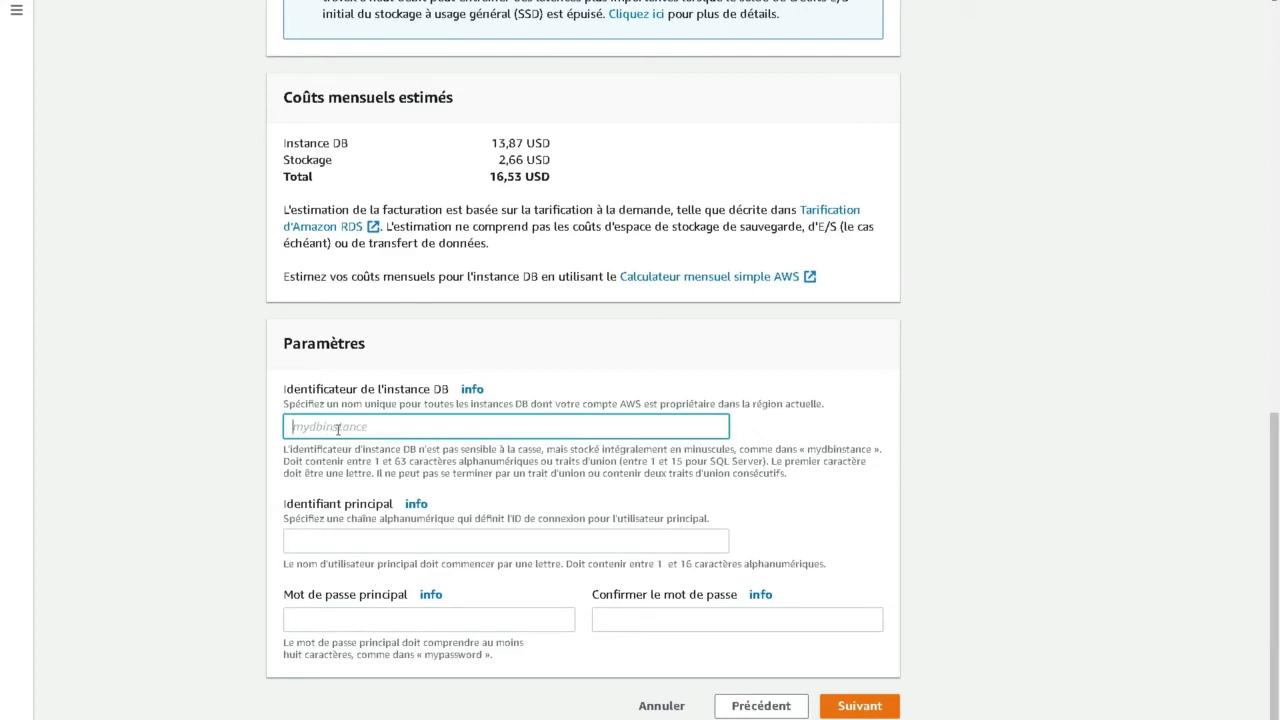
type("udemydb")
left_click(400, 538)
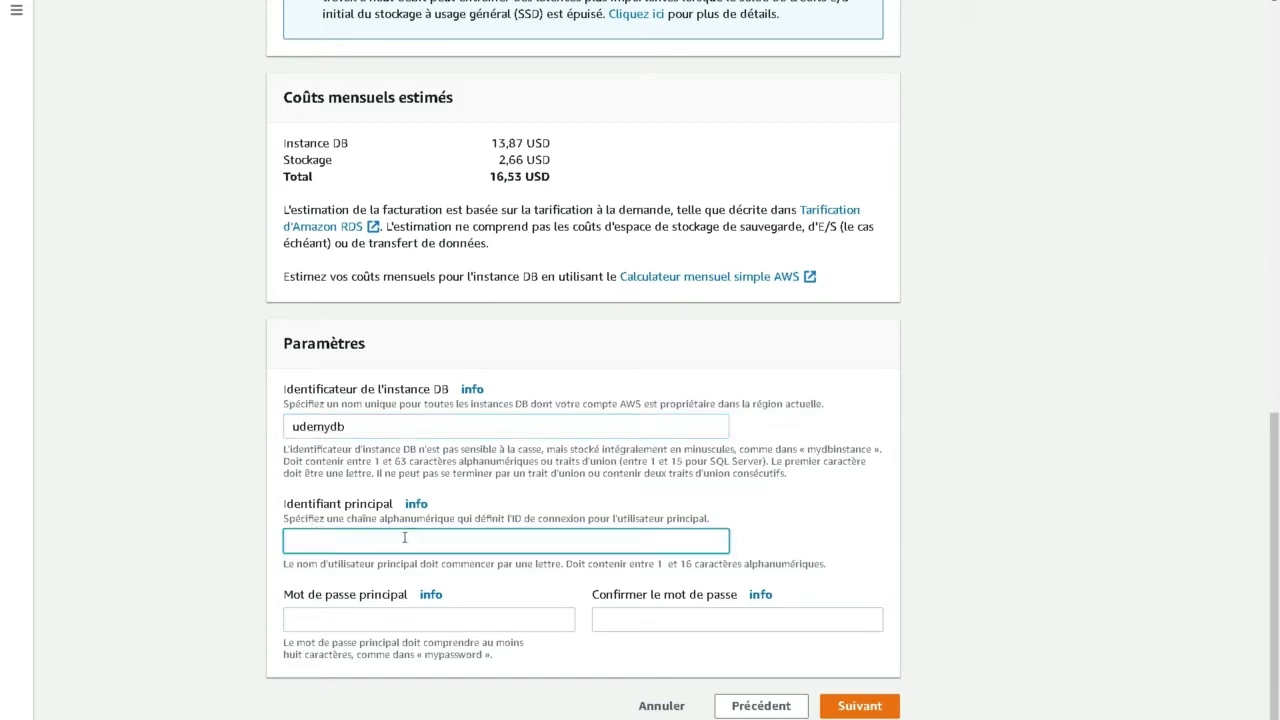
type("adm001")
- Enter and confirm the master password, then continue to the advanced settings
key("Tab")
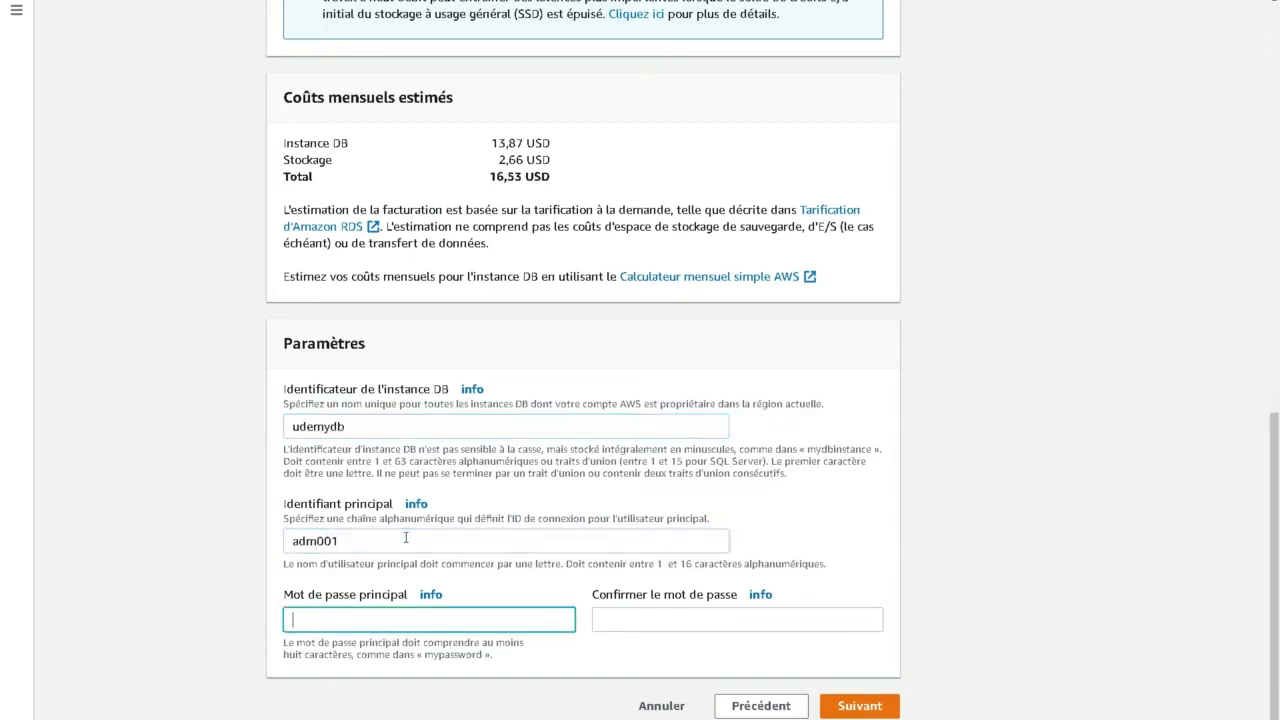
type("aaaaaaaaa")
key("Tab")
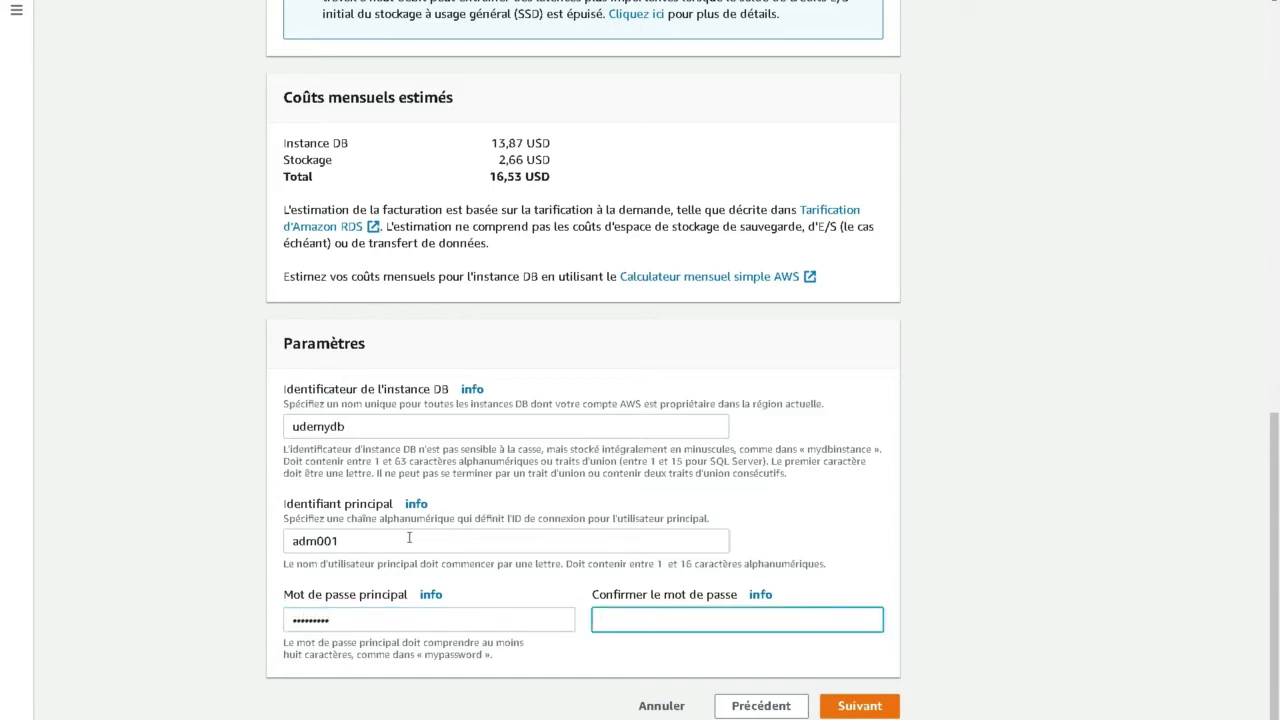
type("aaaaaaaaa")
left_click(884, 707)
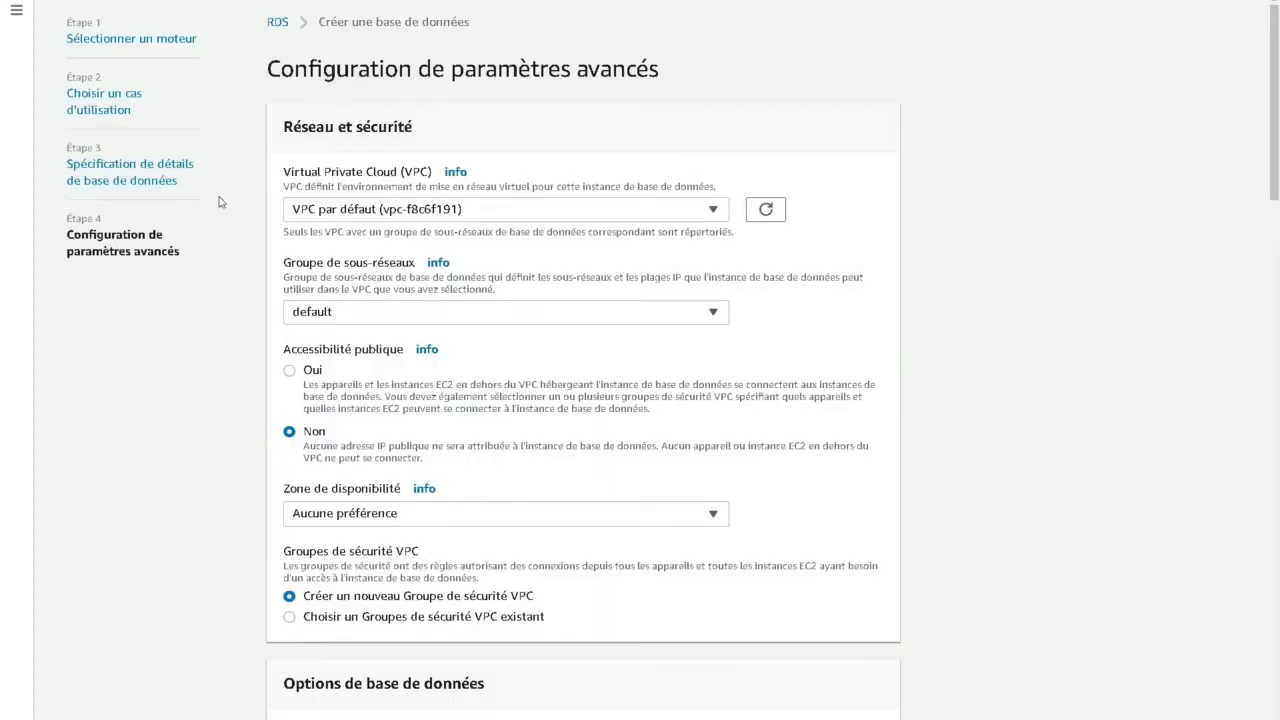
- Place the instance in UdemyVPC with a new DB subnet group and availability zone eu-west-3a
left_click(490, 210)
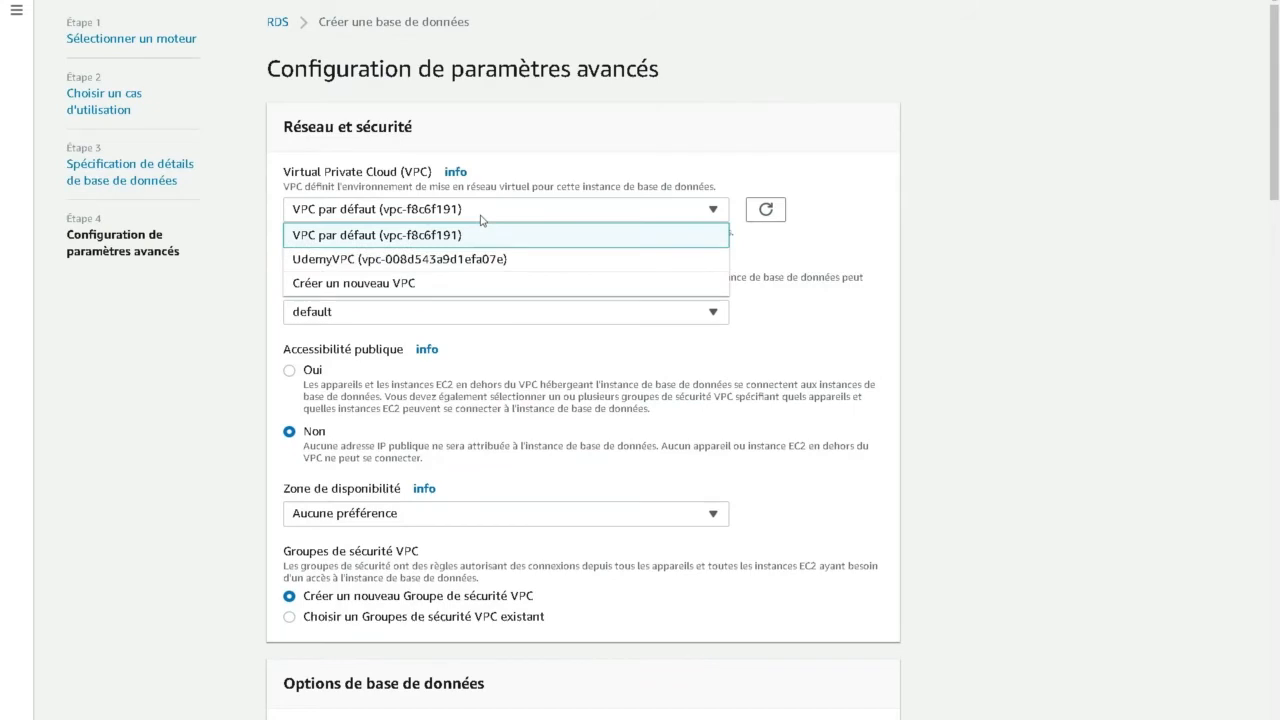
left_click(406, 263)
left_click(436, 316)
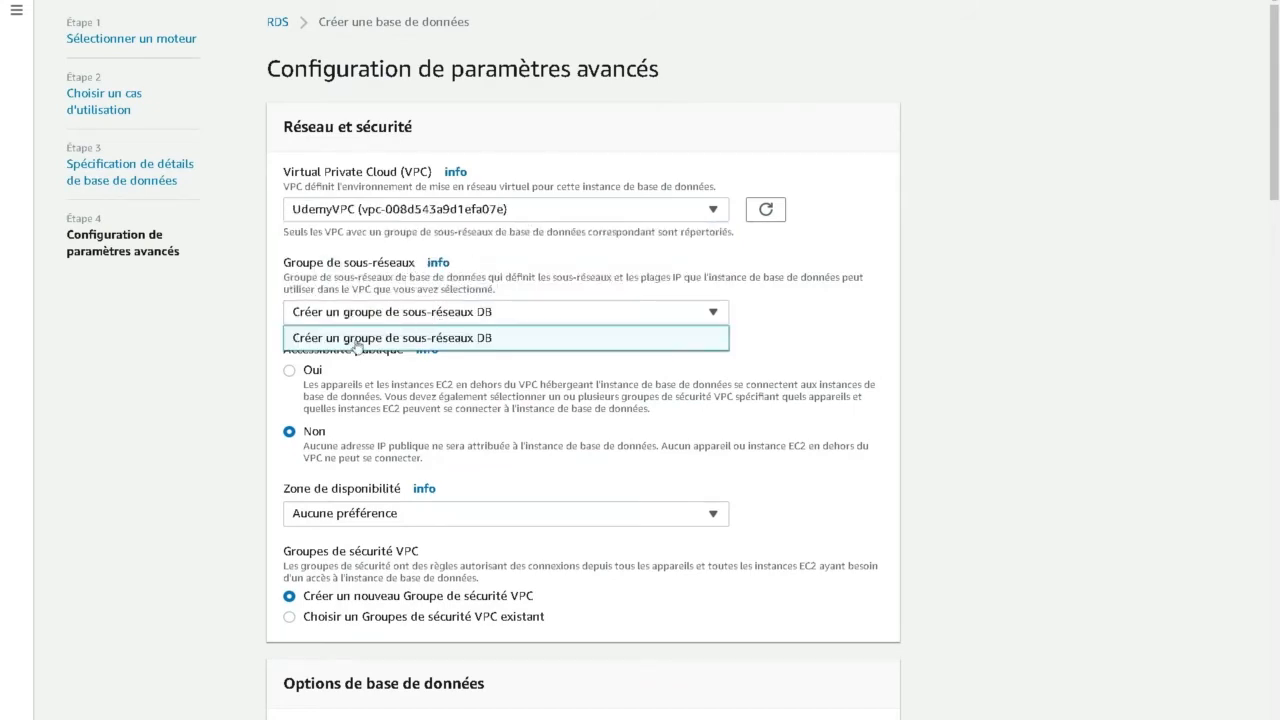
left_click(470, 340)
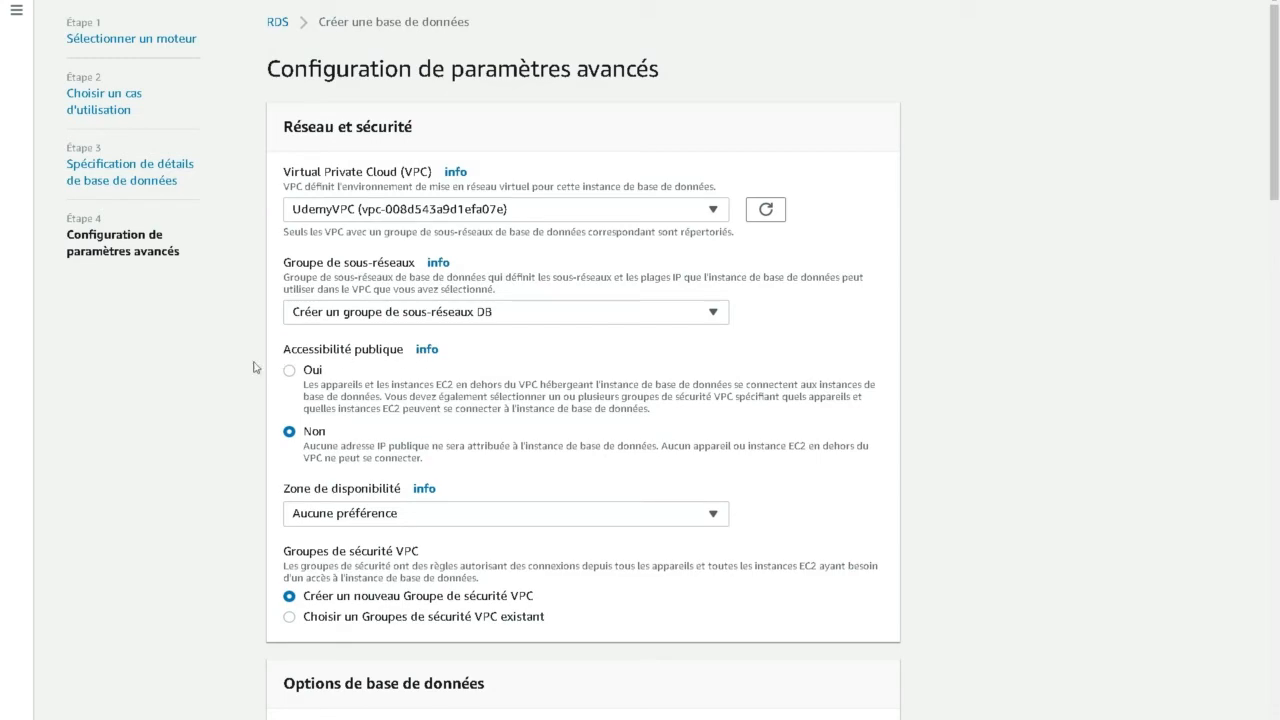
left_click(345, 517)
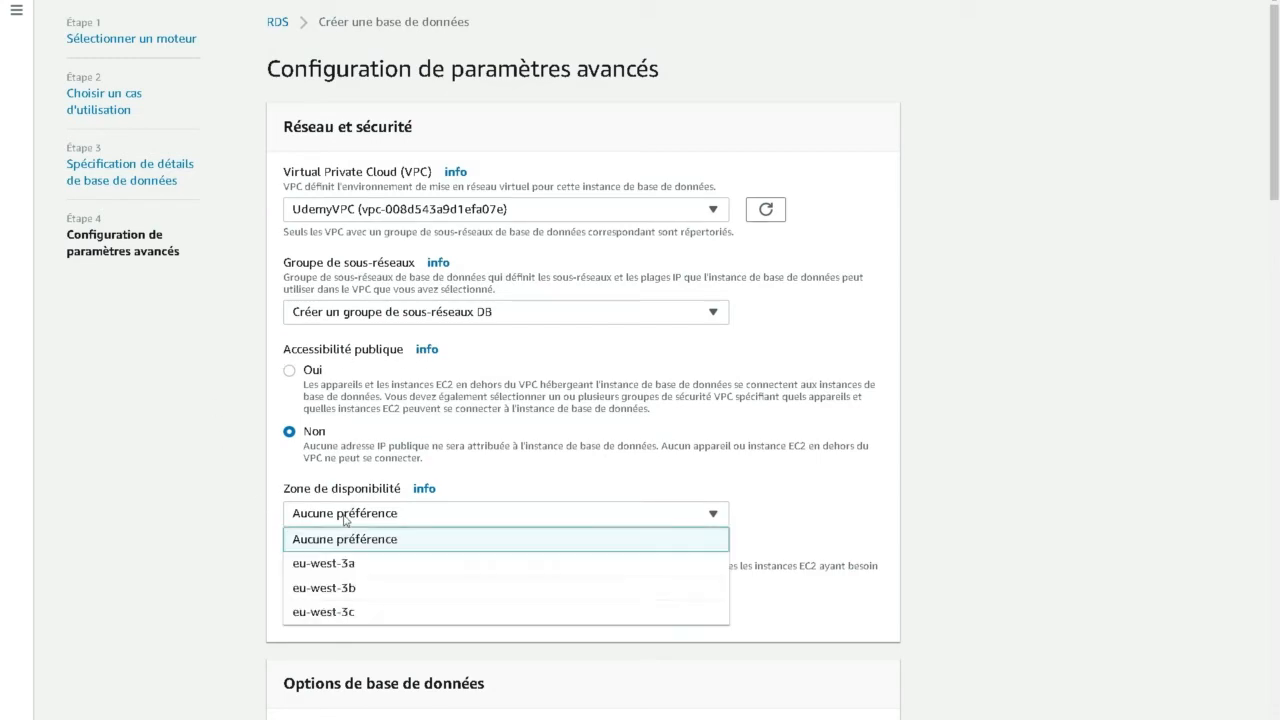
left_click(320, 565)
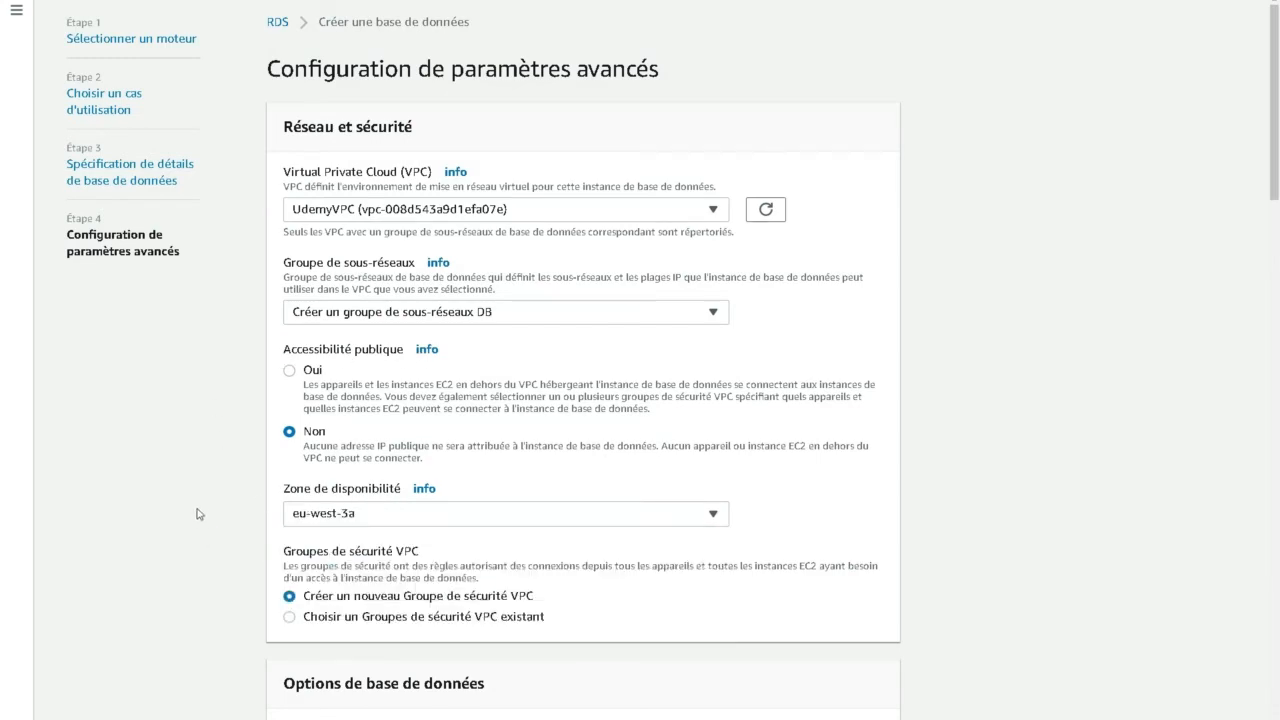
- Name the initial database udemyBDD
scroll(219, 461, "down", 2)
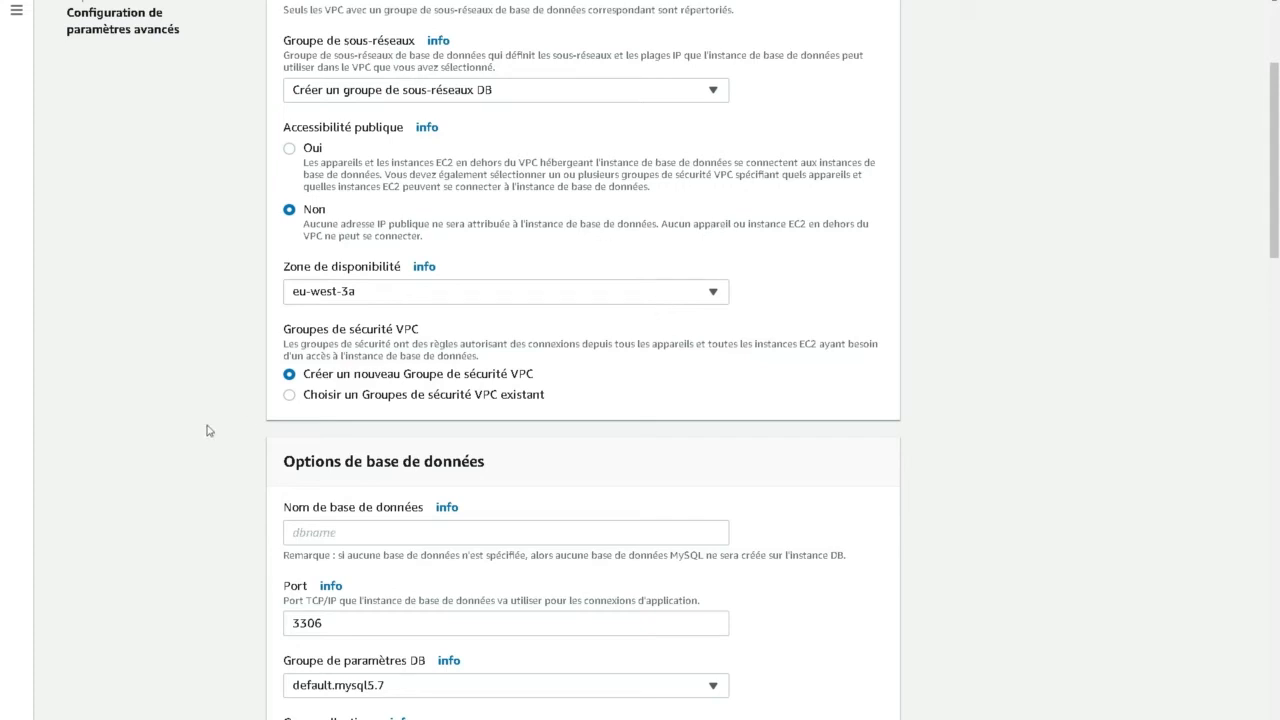
scroll(150, 405, "down", 2)
left_click(391, 304)
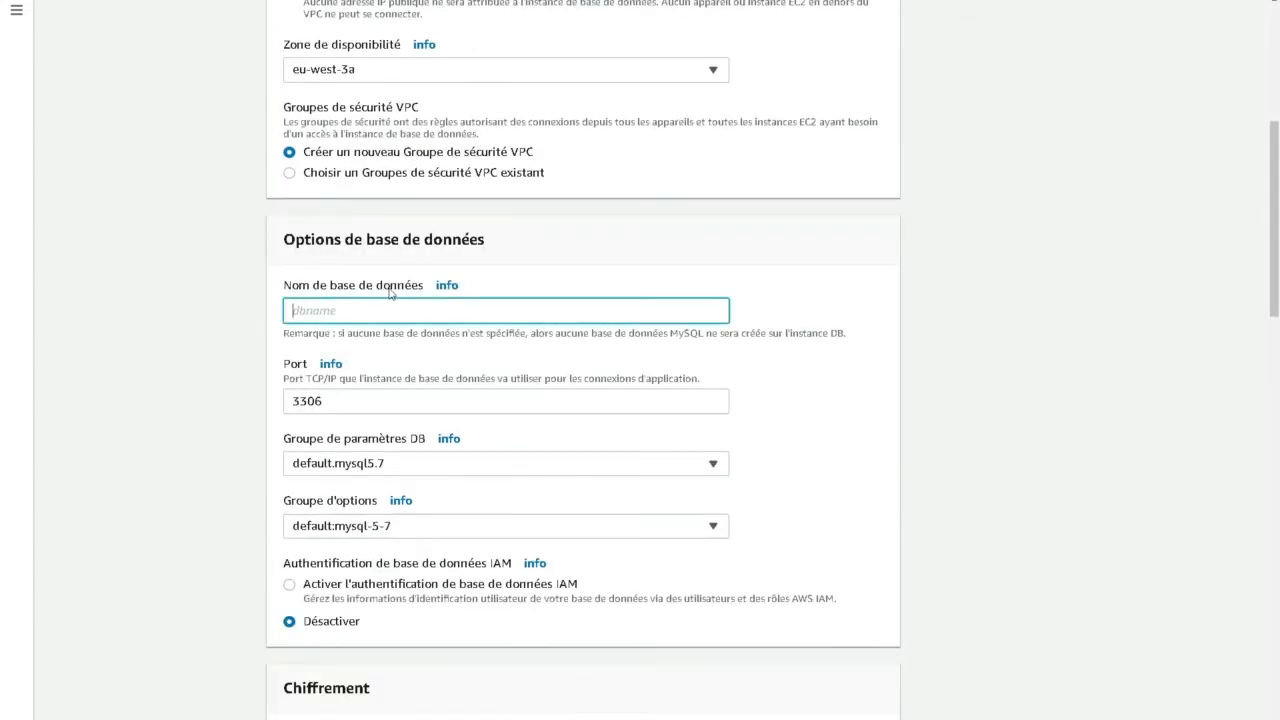
type("udemyBDD")
key("Tab")
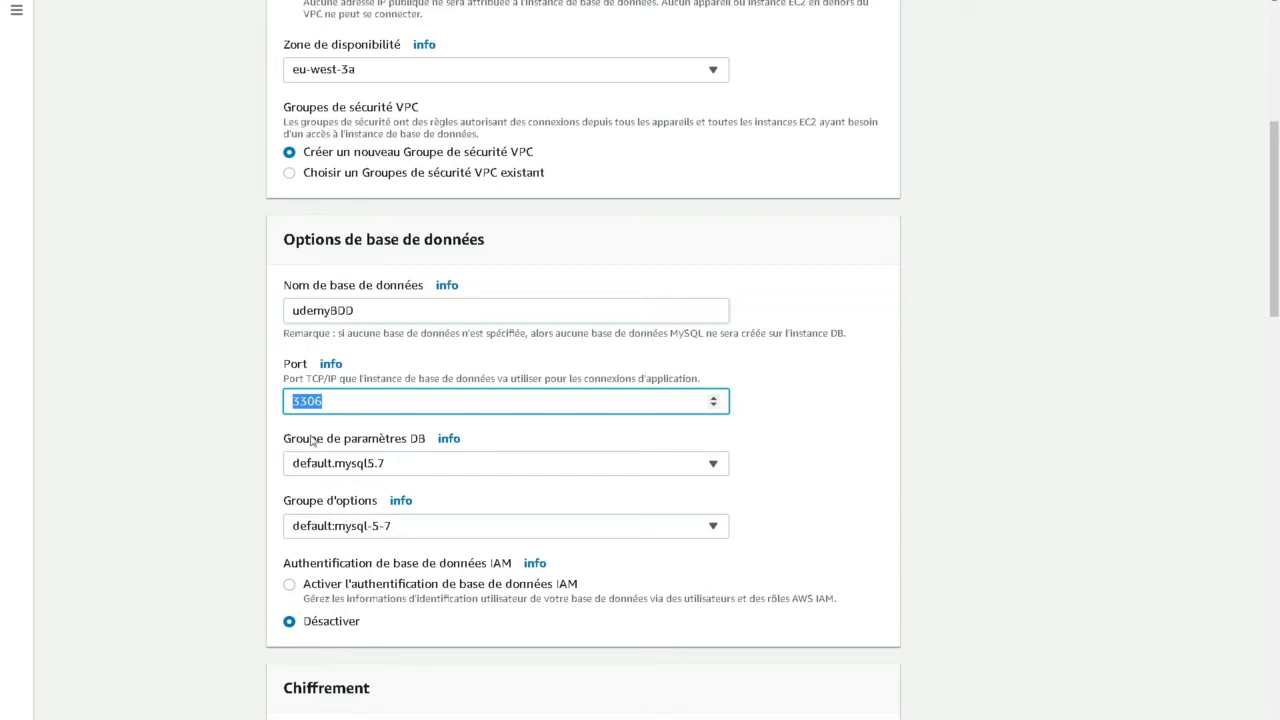
- Set the backup retention period to 0 days
scroll(197, 474, "down", 1)
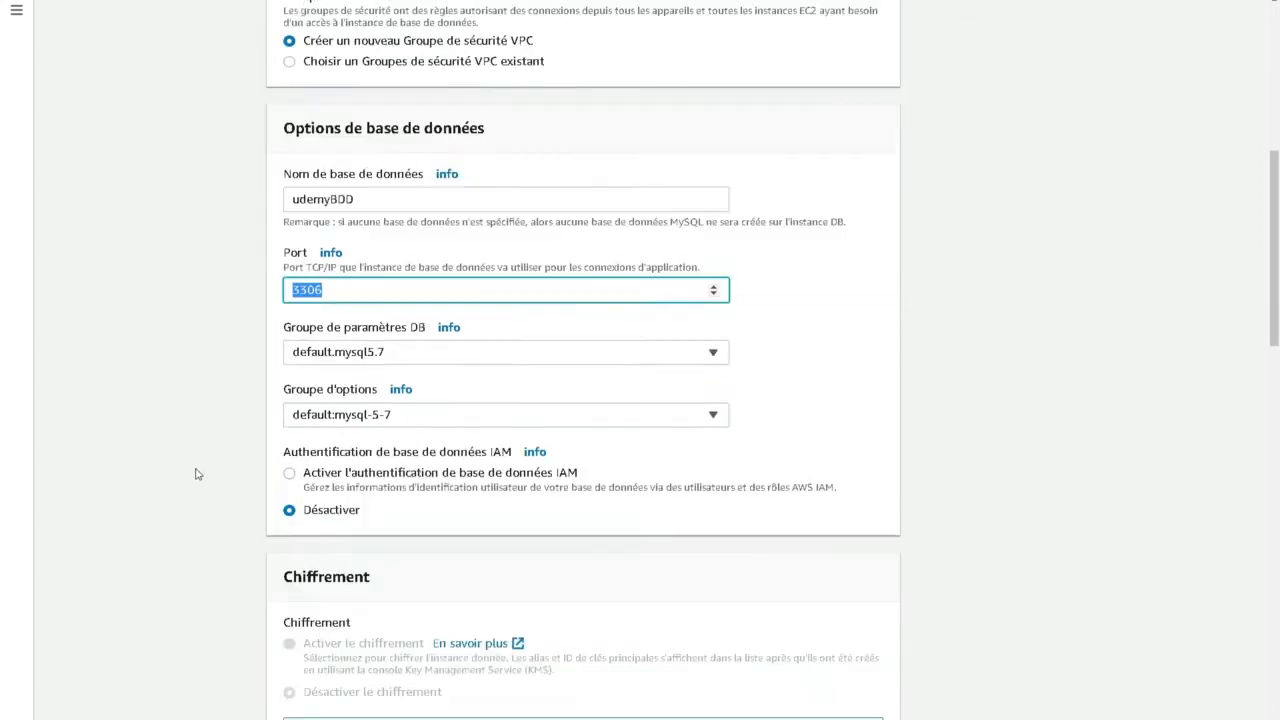
scroll(197, 474, "down", 1)
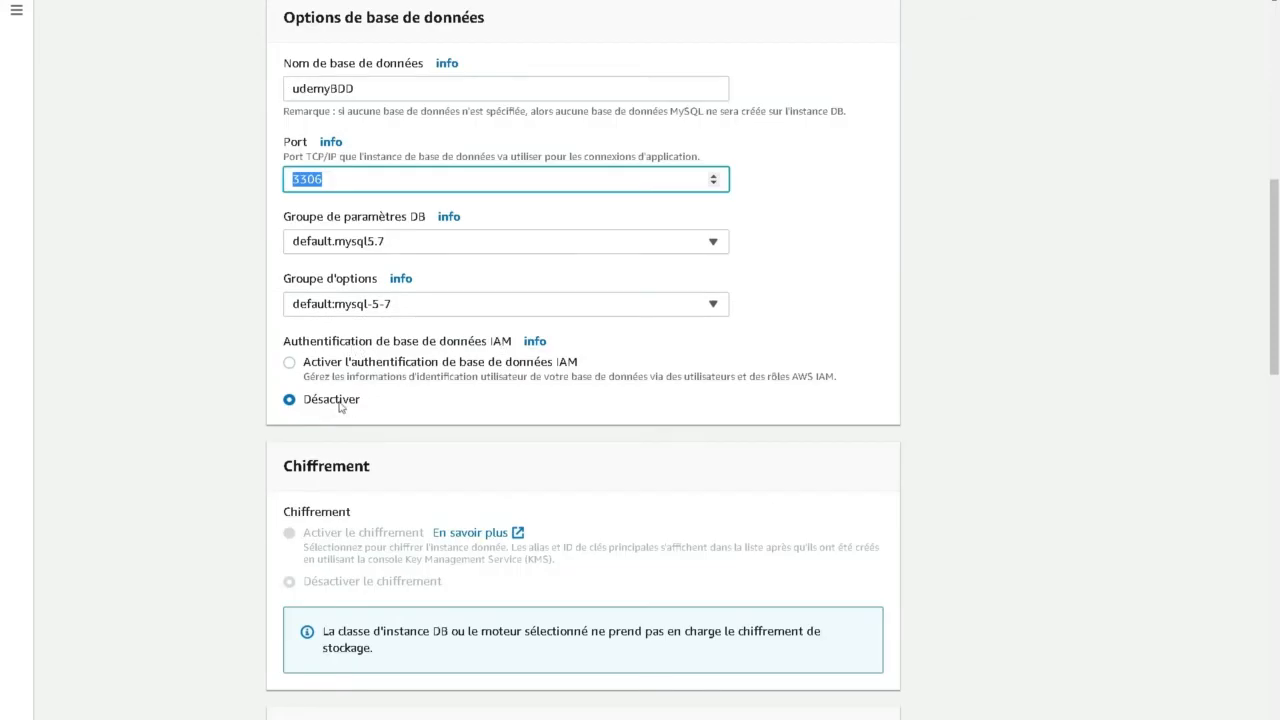
left_click(182, 438)
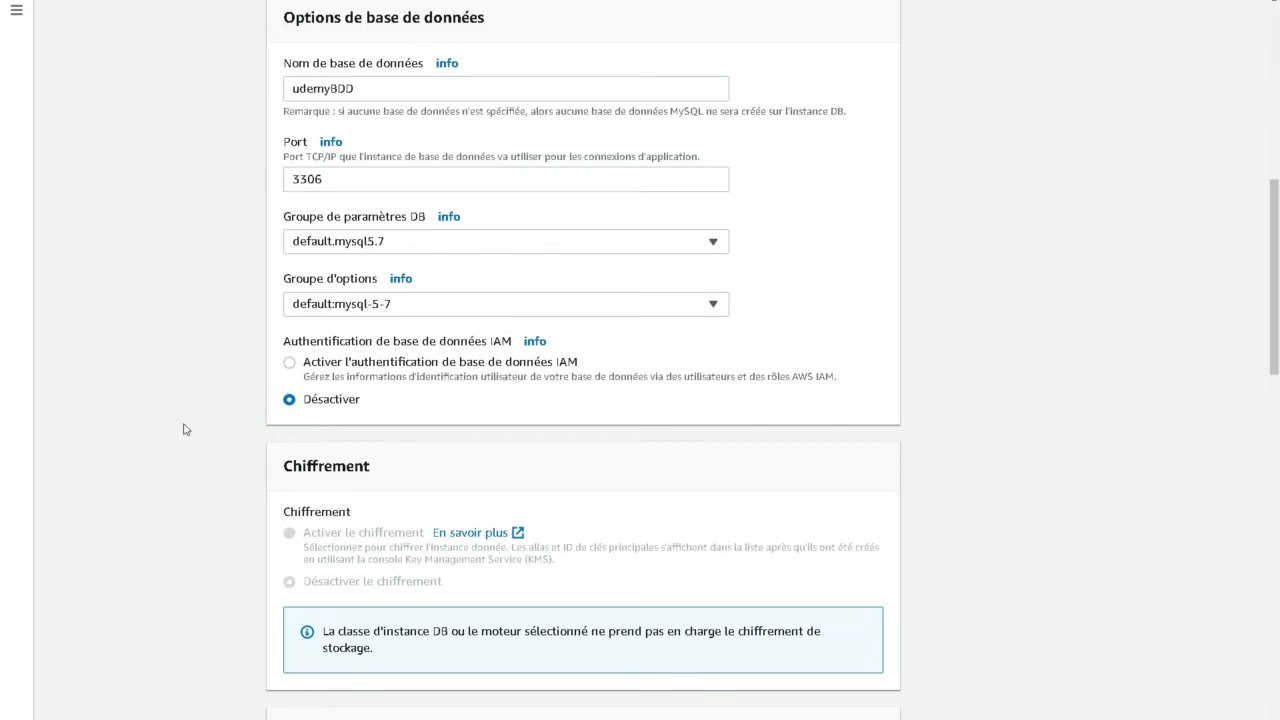
scroll(209, 420, "down", 3)
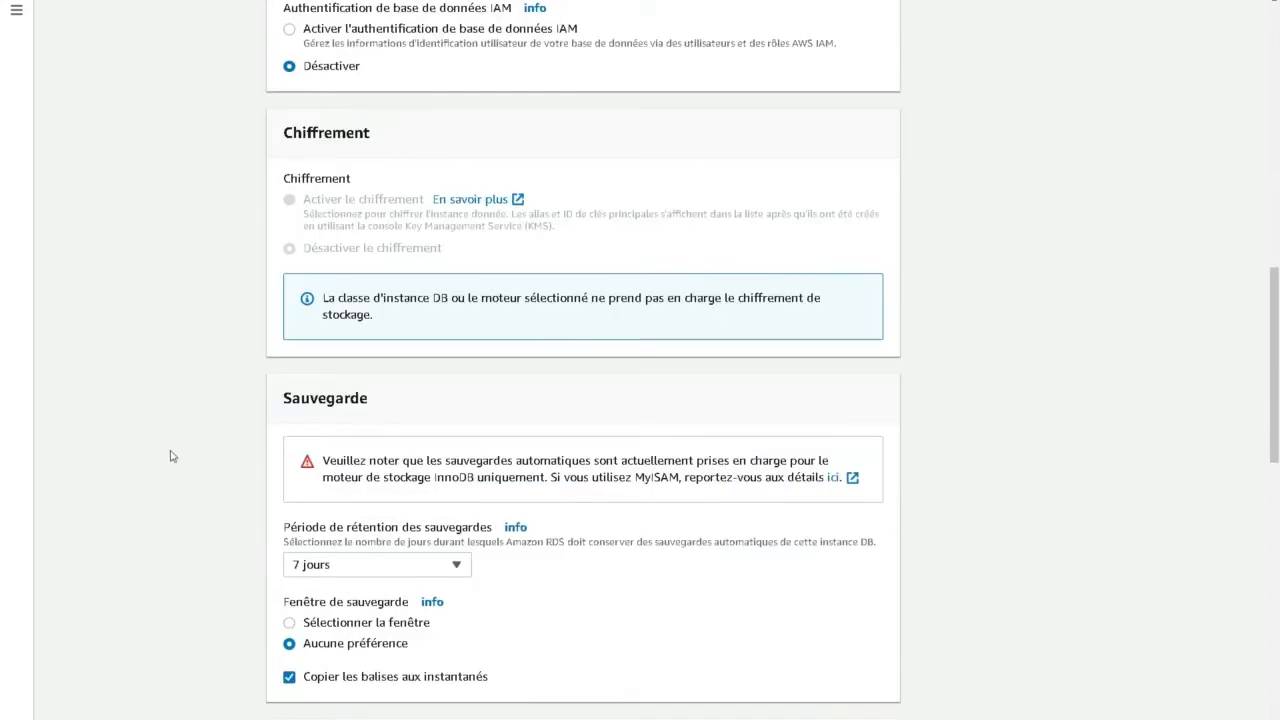
scroll(175, 452, "down", 3)
left_click(338, 233)
left_click(310, 257)
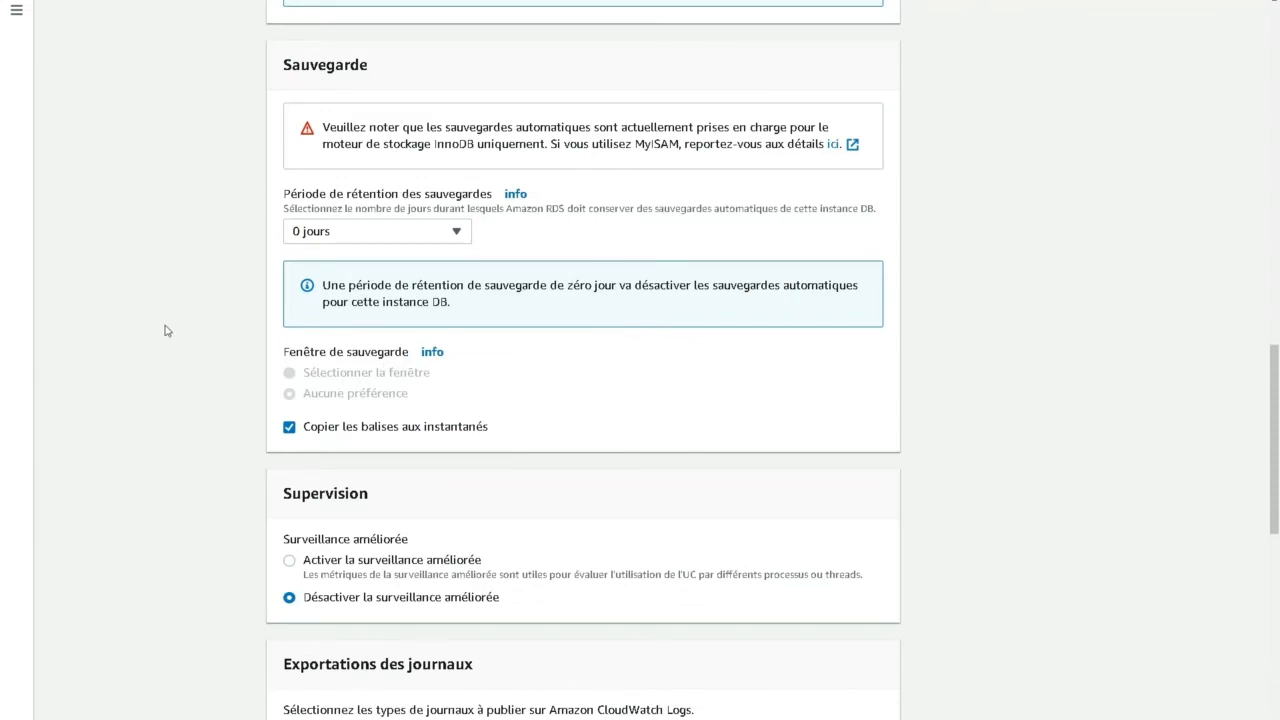
- Disable automatic minor version upgrades and create the database
scroll(210, 232, "down", 3)
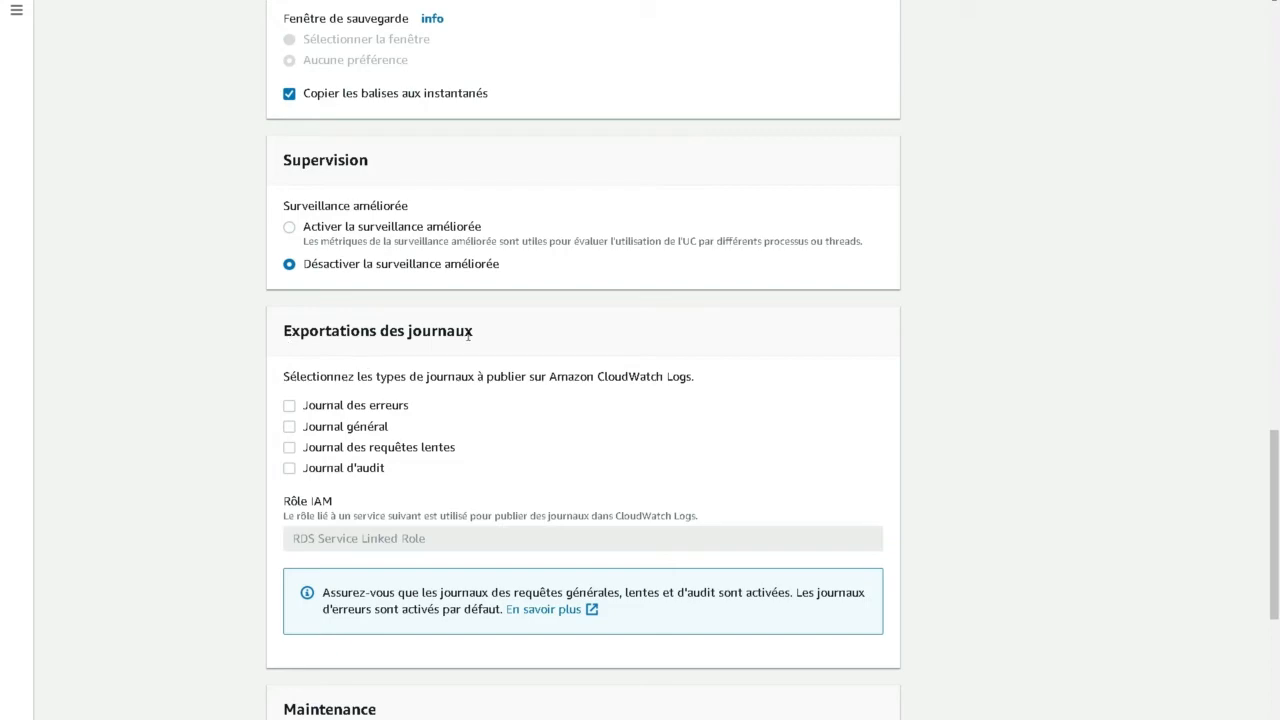
scroll(232, 322, "down", 4)
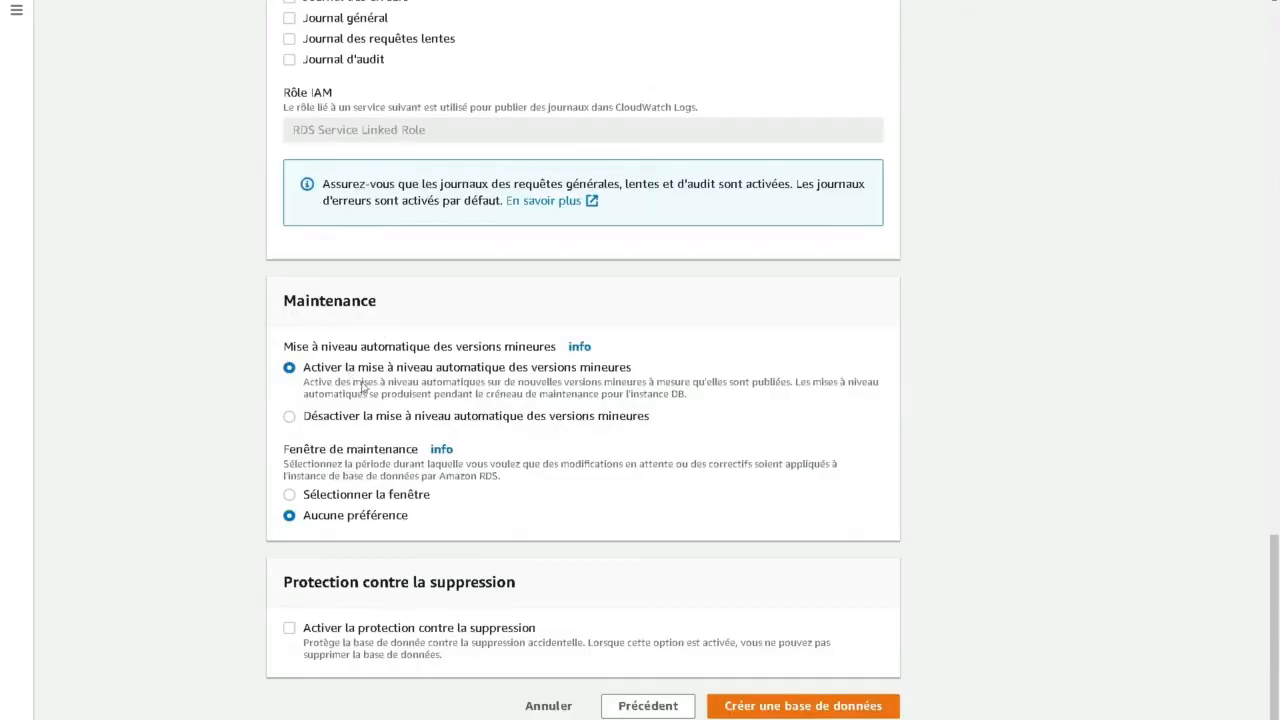
left_click(345, 418)
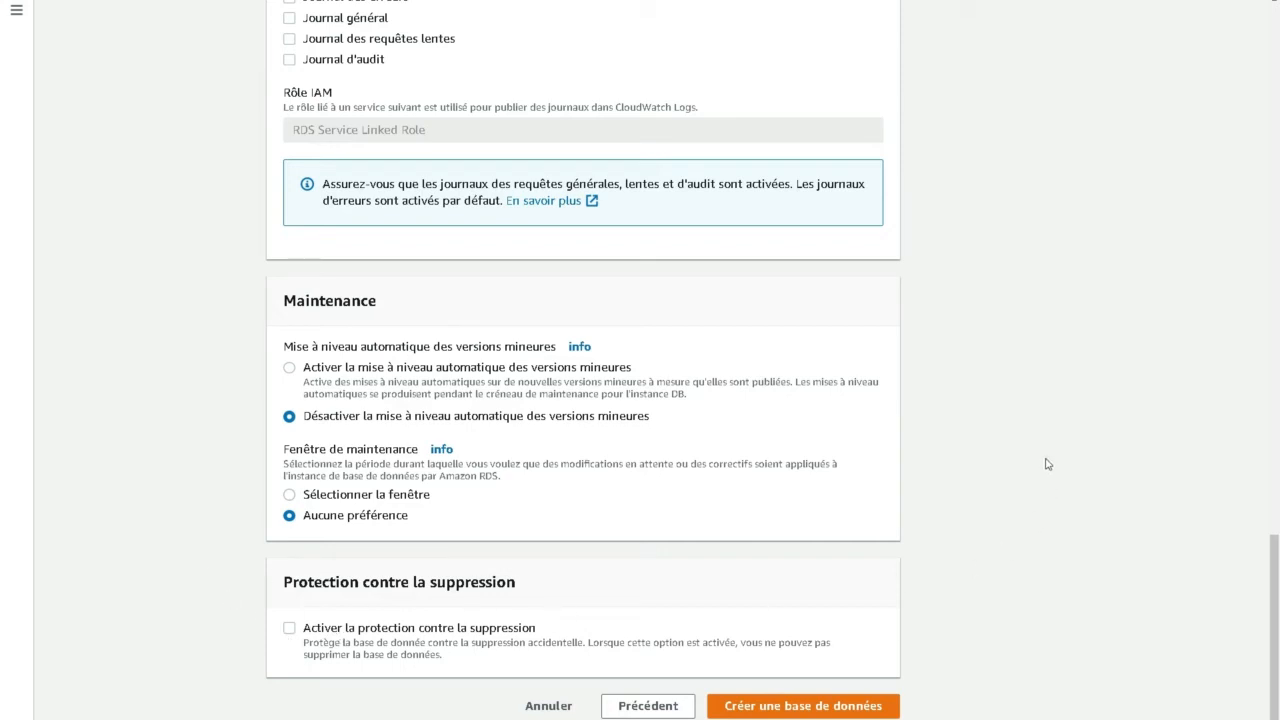
left_click(776, 706)
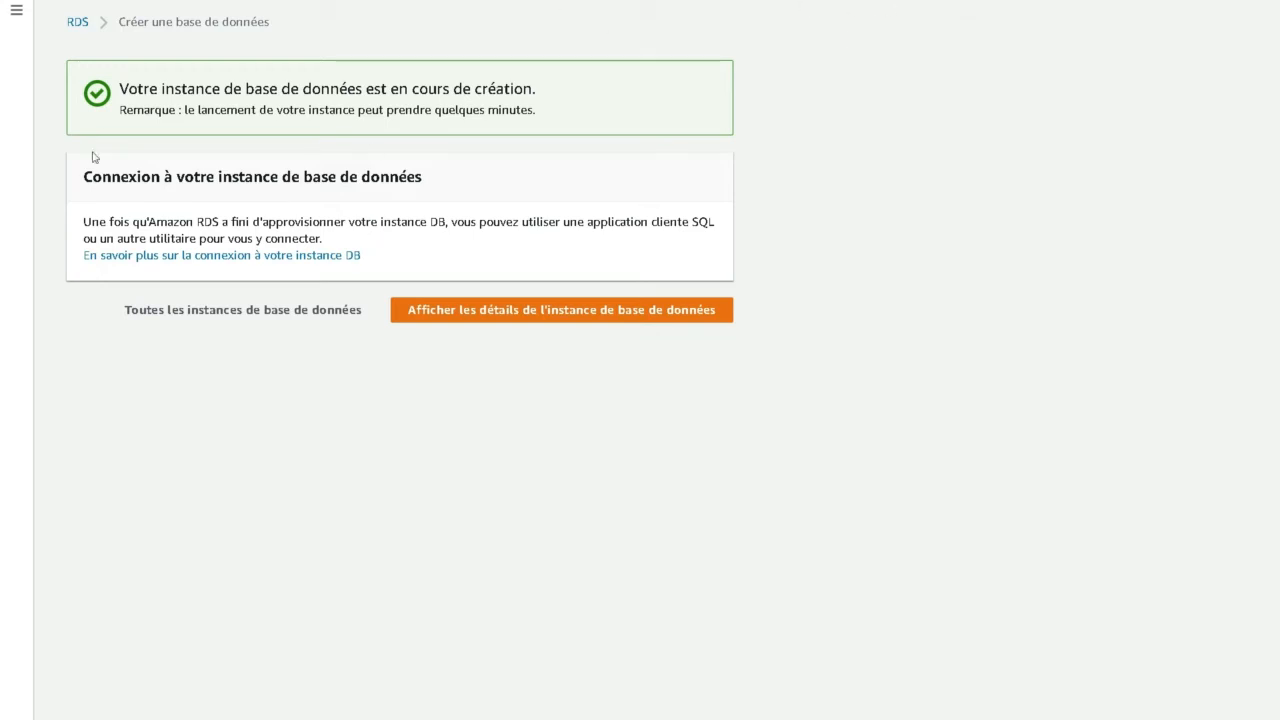
- Open the new instance's details and review its connection and configuration settings
left_click_drag(127, 90, 531, 90)
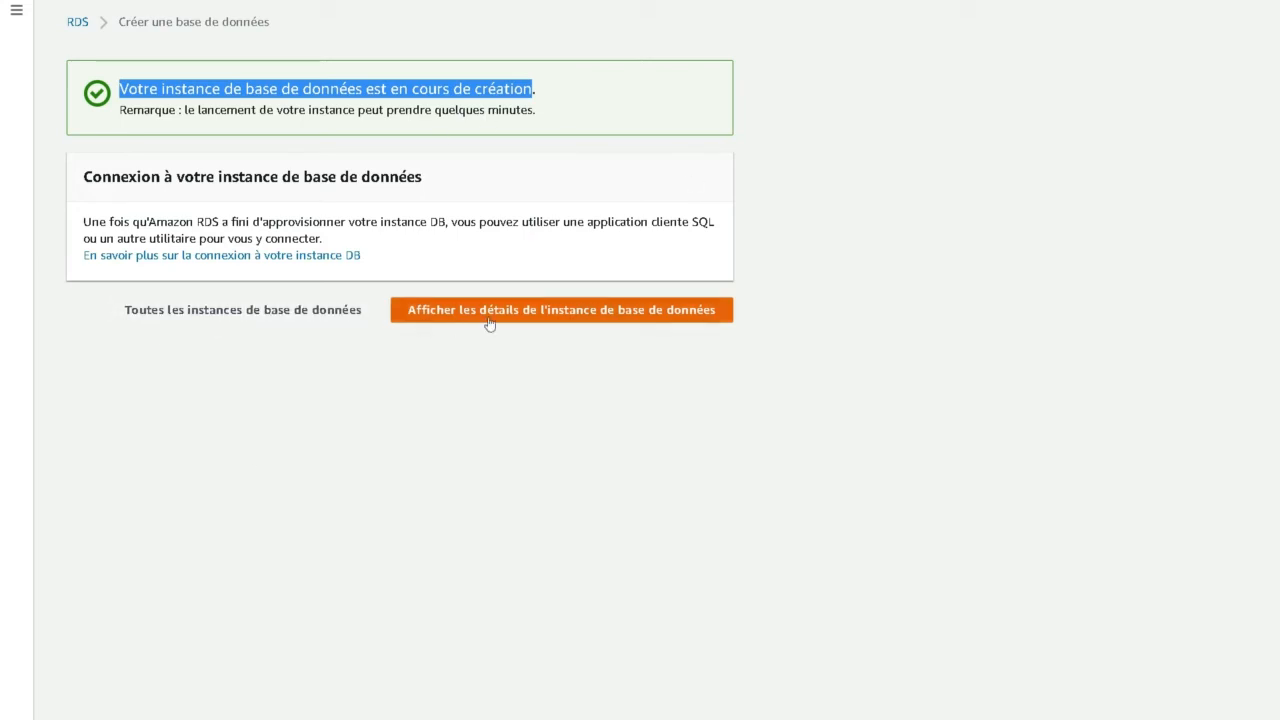
left_click(536, 312)
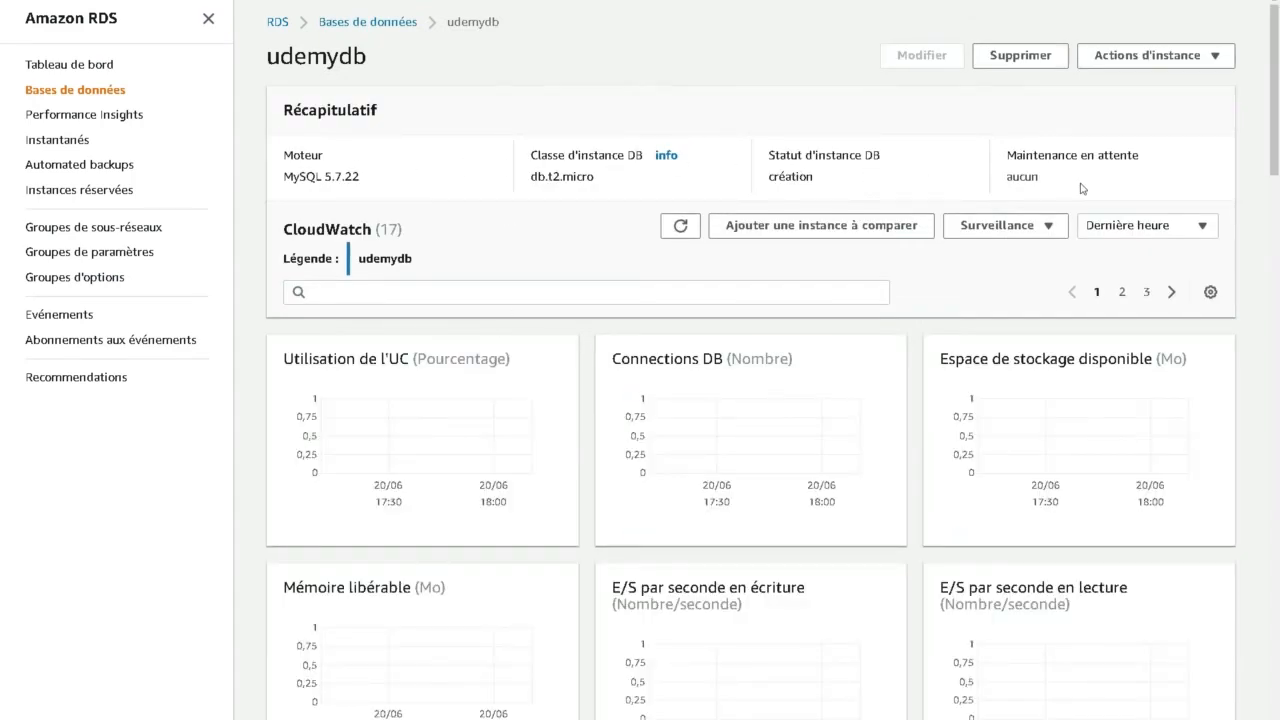
double_click(802, 176)
scroll(545, 190, "down", 5)
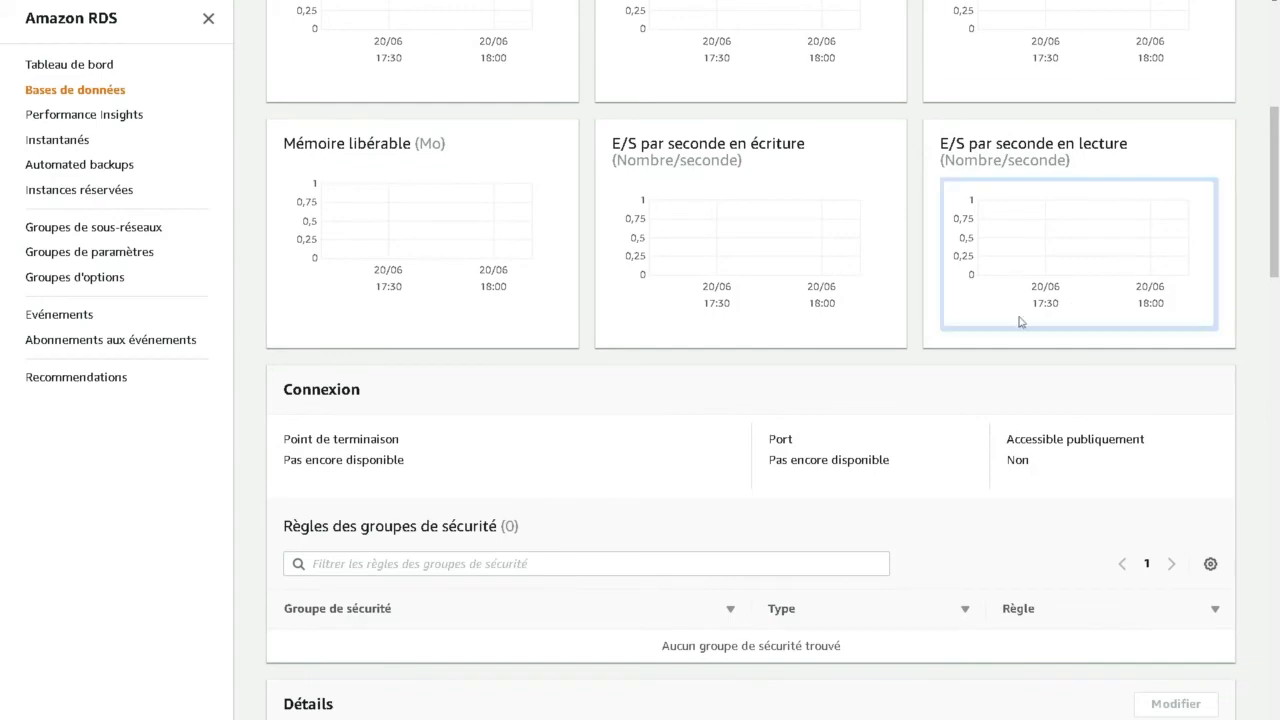
scroll(500, 286, "up", 3)
scroll(455, 300, "down", 5)
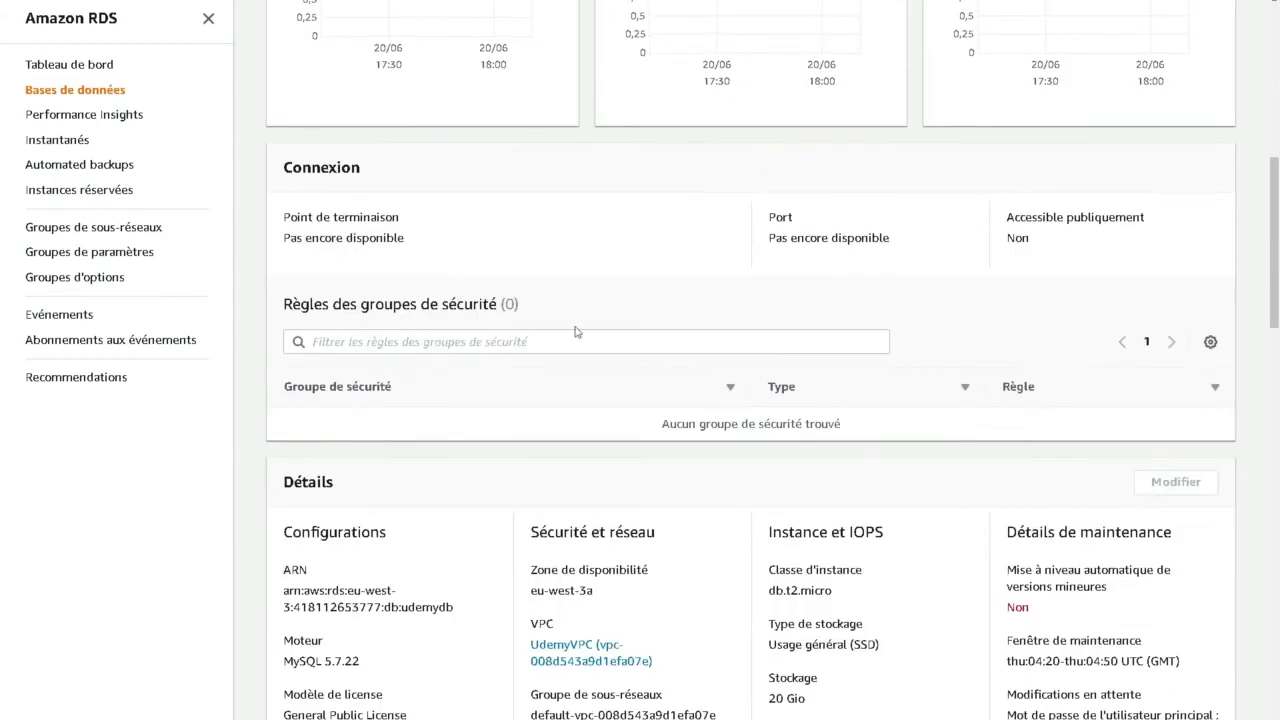
scroll(528, 394, "down", 5)
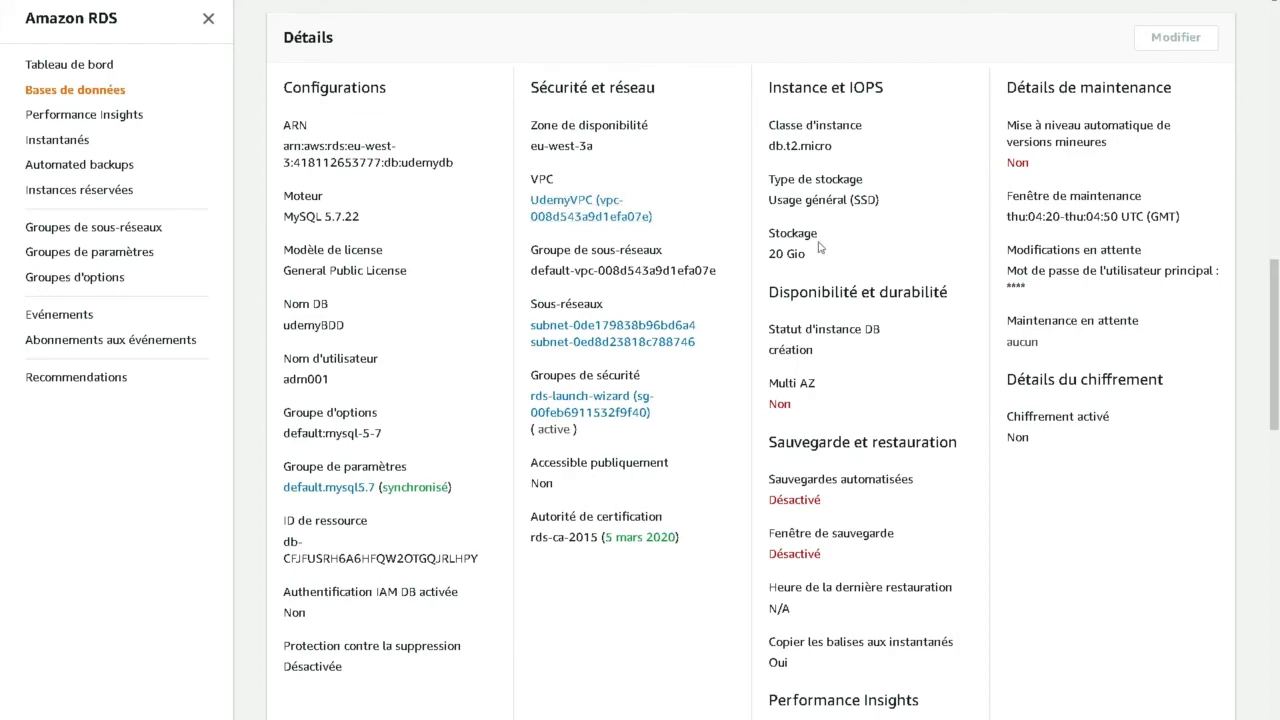
scroll(1088, 145, "down", 2)
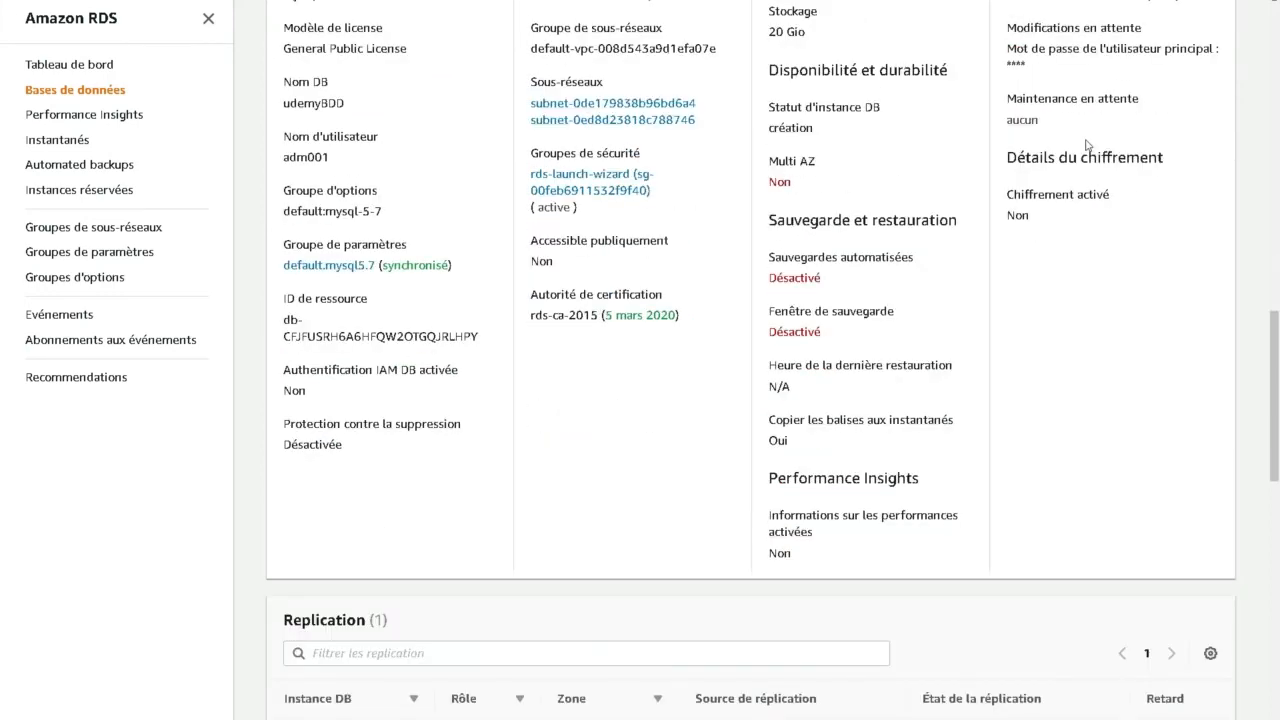
scroll(1000, 191, "down", 5)
scroll(593, 251, "up", 1)
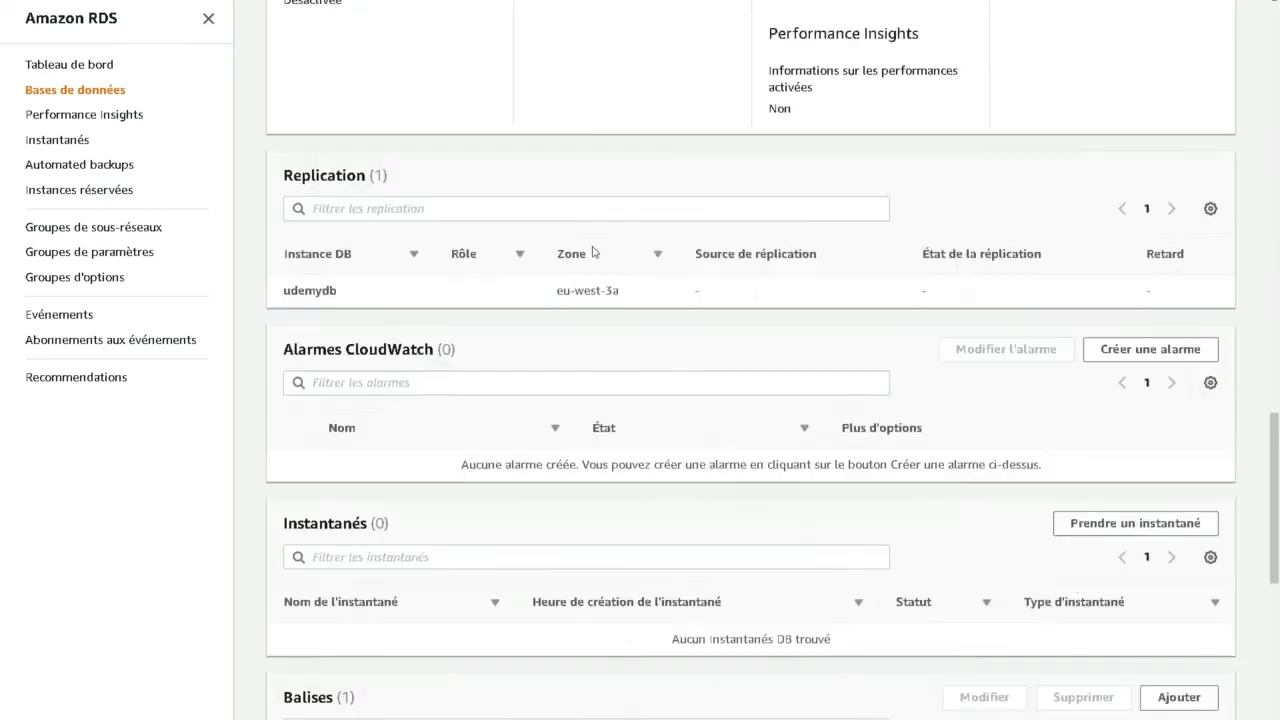
scroll(593, 251, "up", 10)
- Return to the databases list, open udemydb, and examine its endpoint, port and public accessibility
left_click(94, 68)
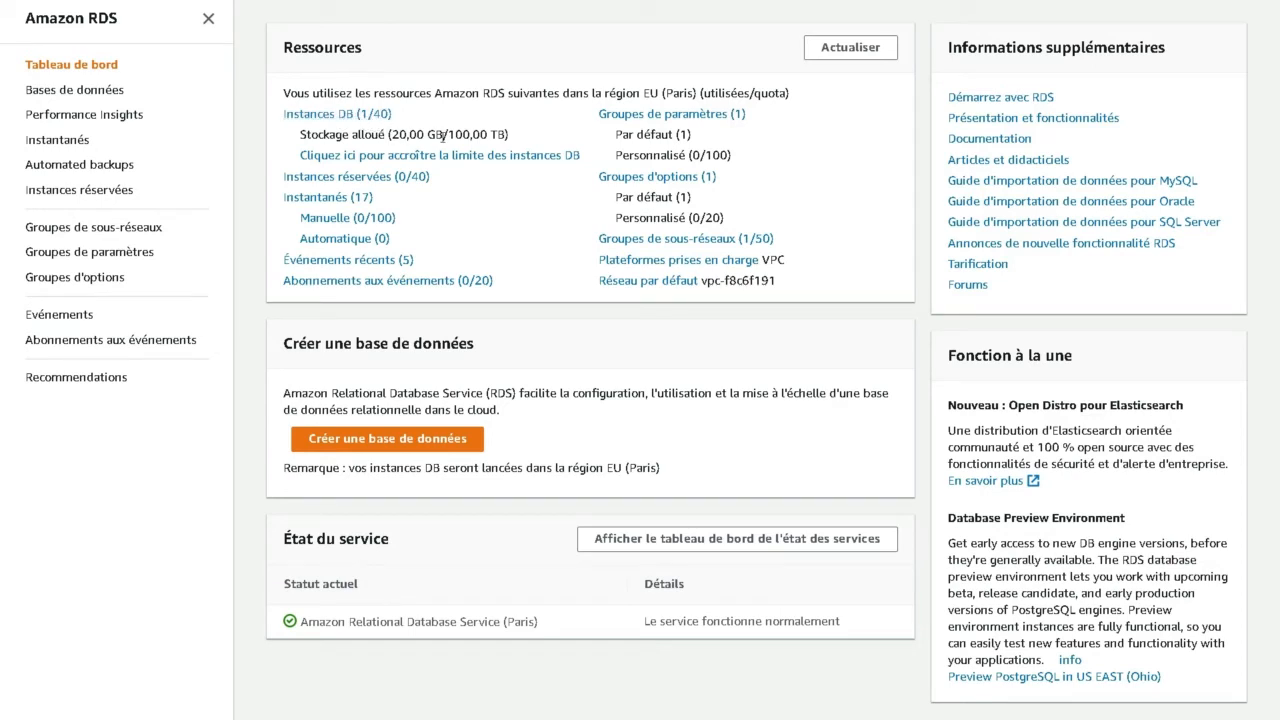
left_click(363, 116)
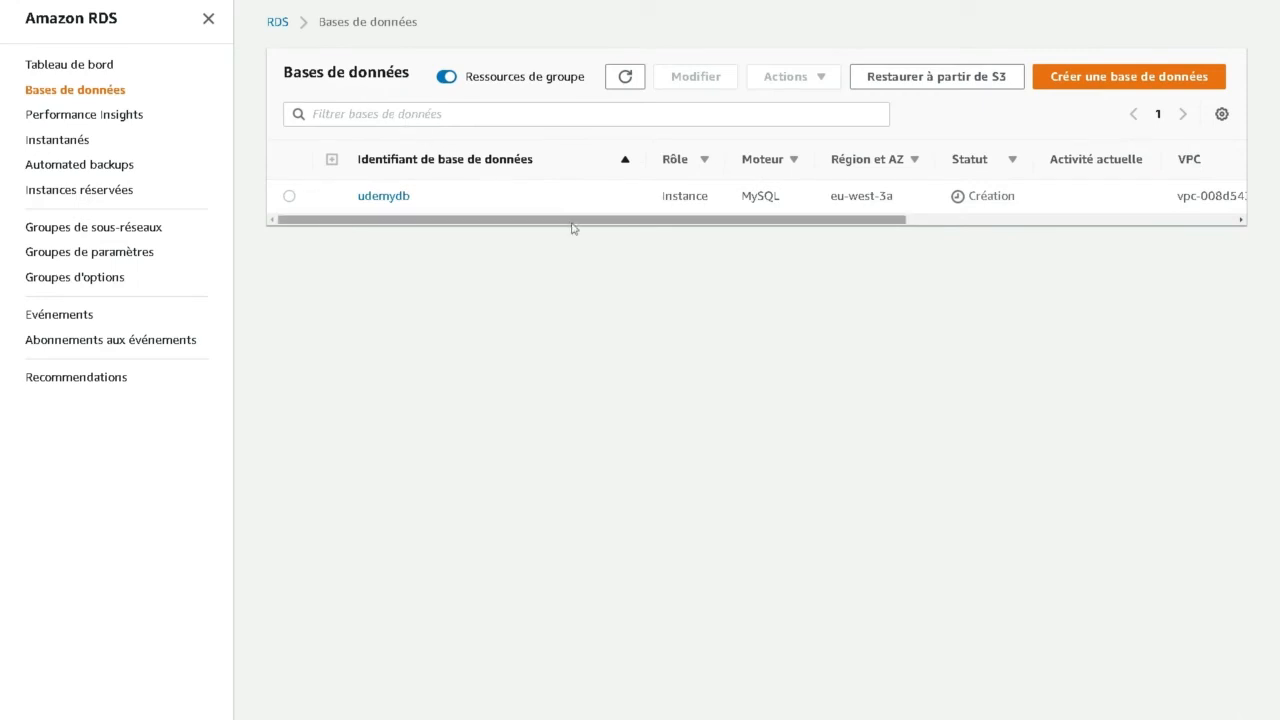
left_click(289, 197)
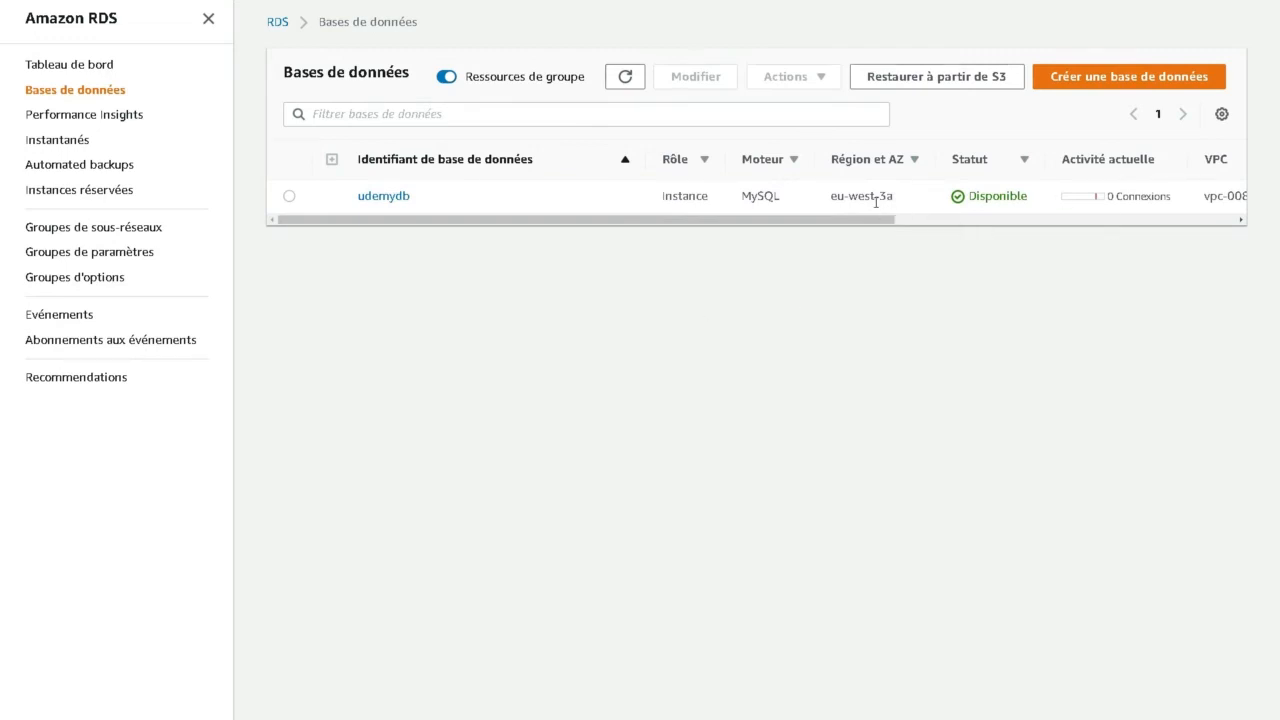
left_click(385, 199)
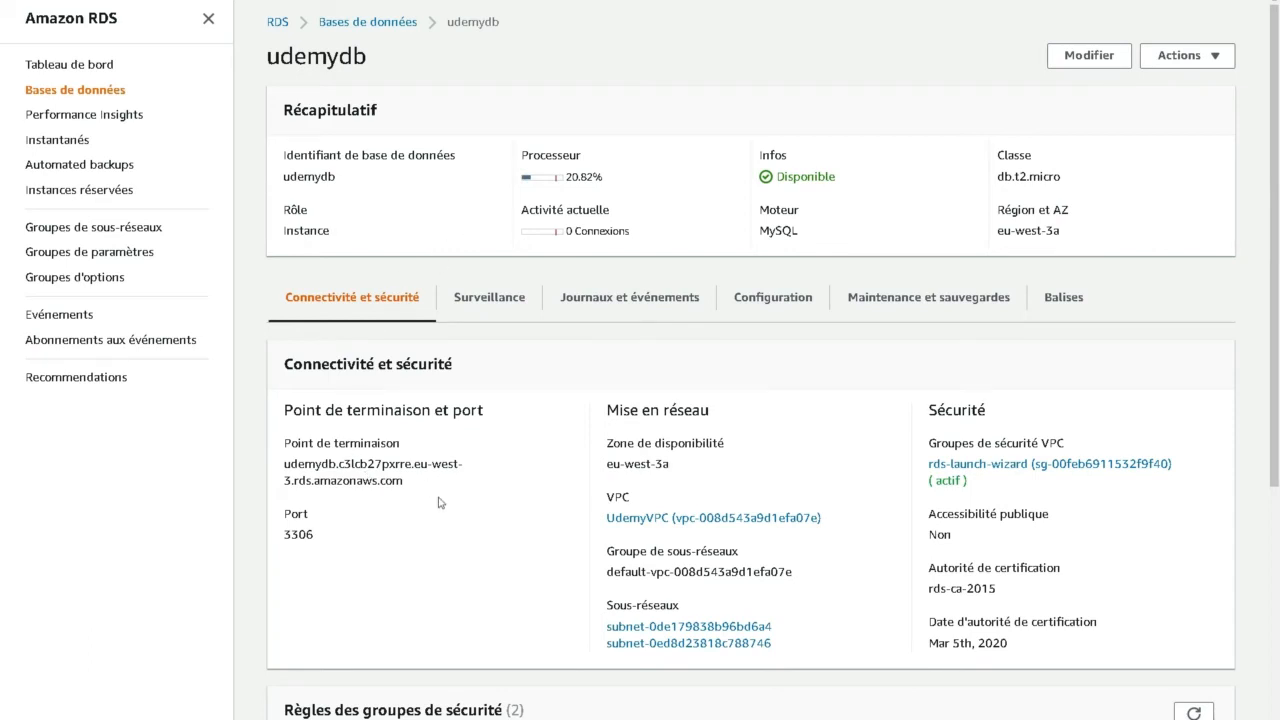
mouse_move(406, 483)
left_mouse_down()
mouse_move(285, 478)
mouse_move(286, 464)
mouse_move(405, 488)
left_mouse_up()
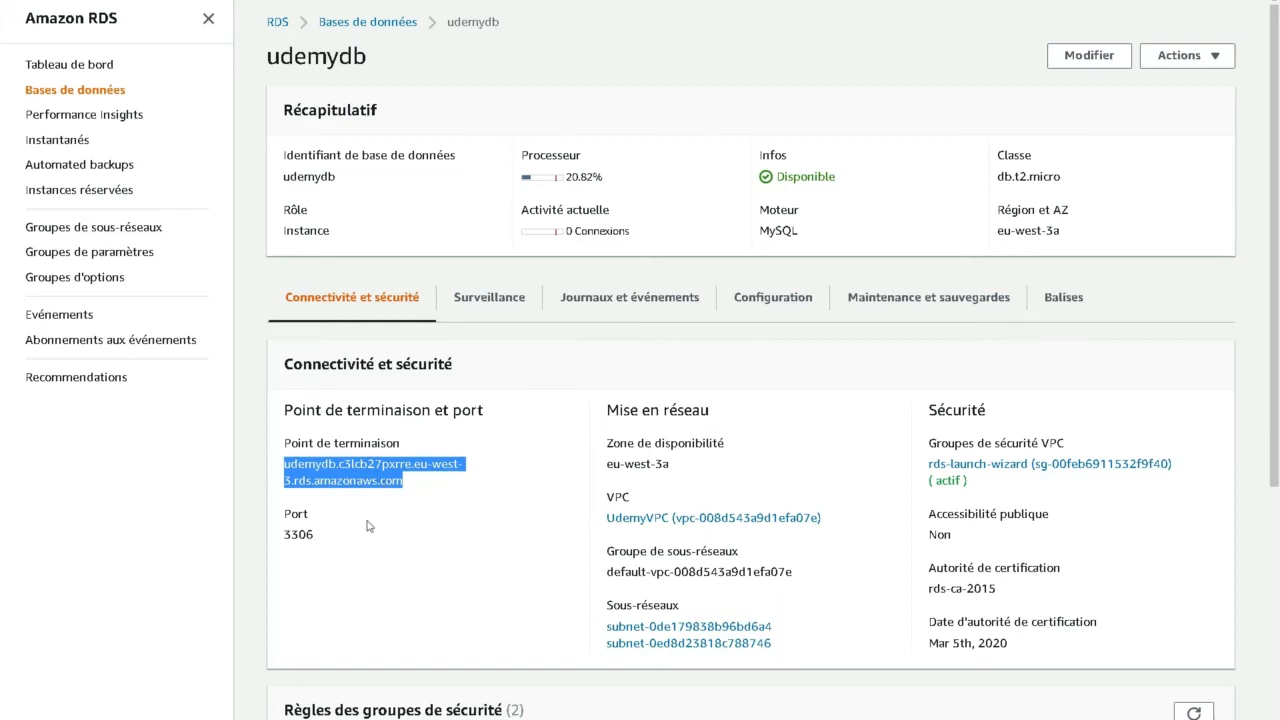
left_click_drag(322, 538, 286, 550)
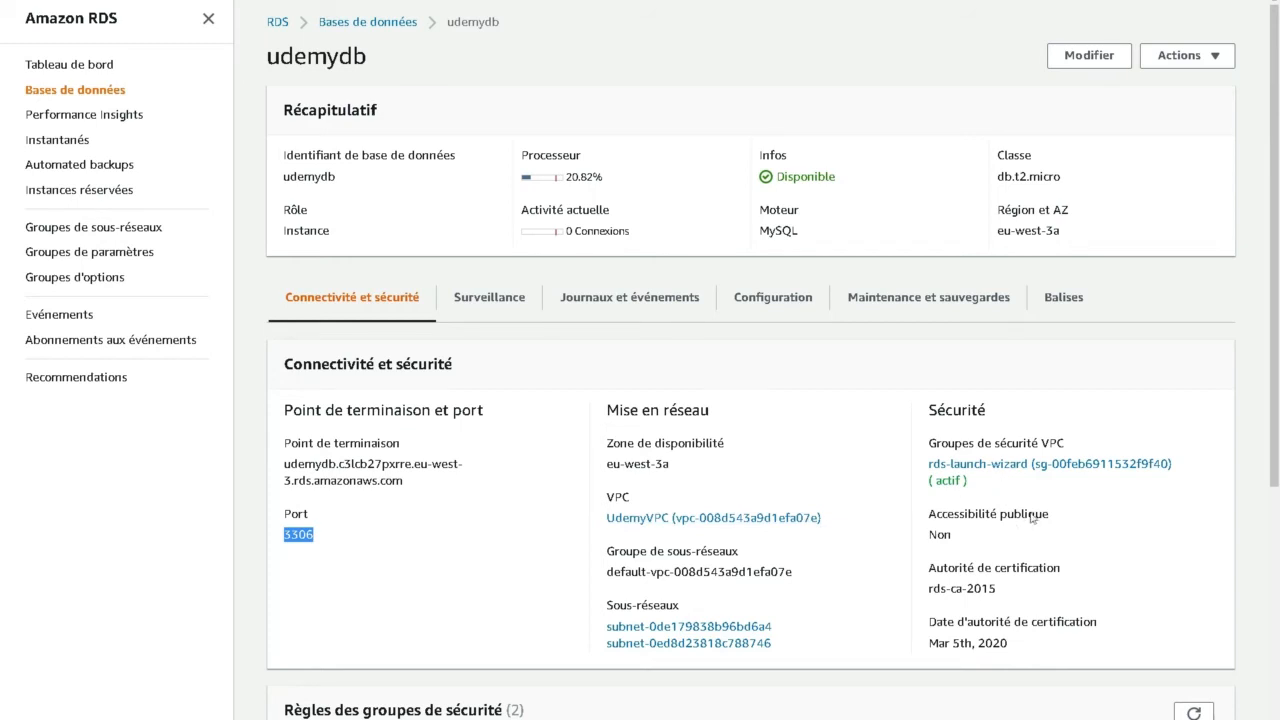
left_click_drag(954, 535, 928, 535)
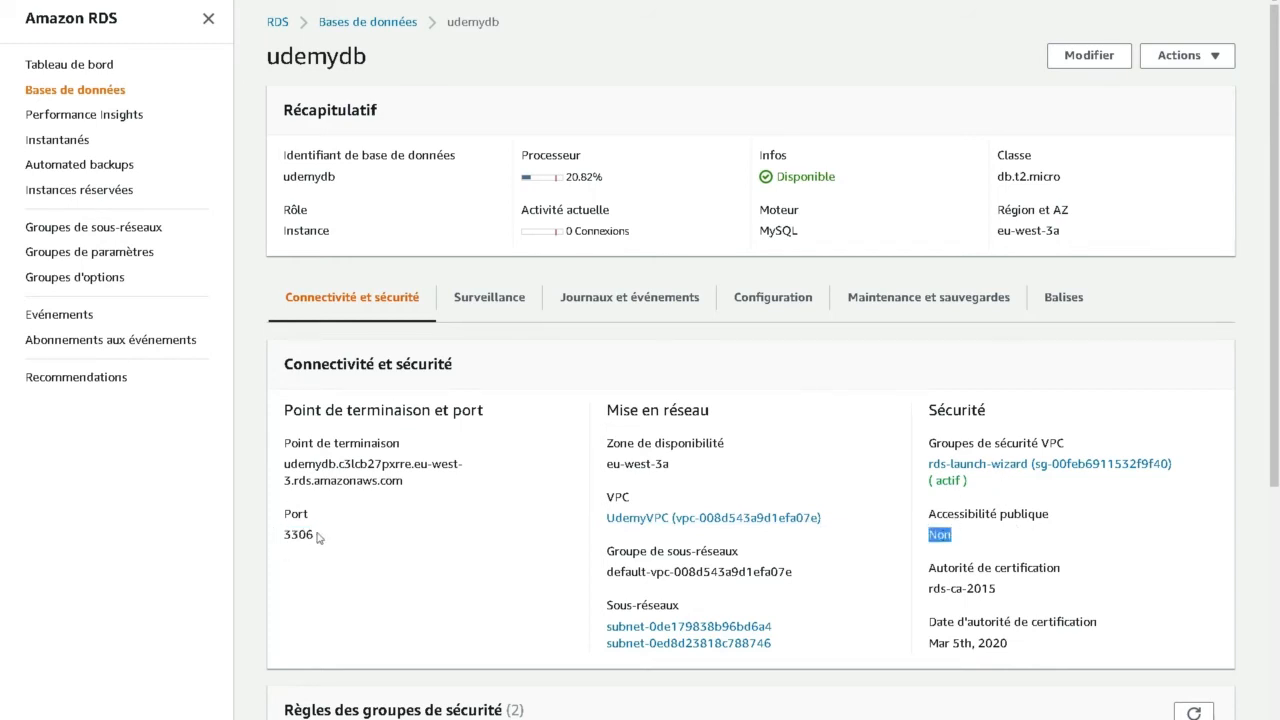
left_click_drag(320, 539, 286, 540)
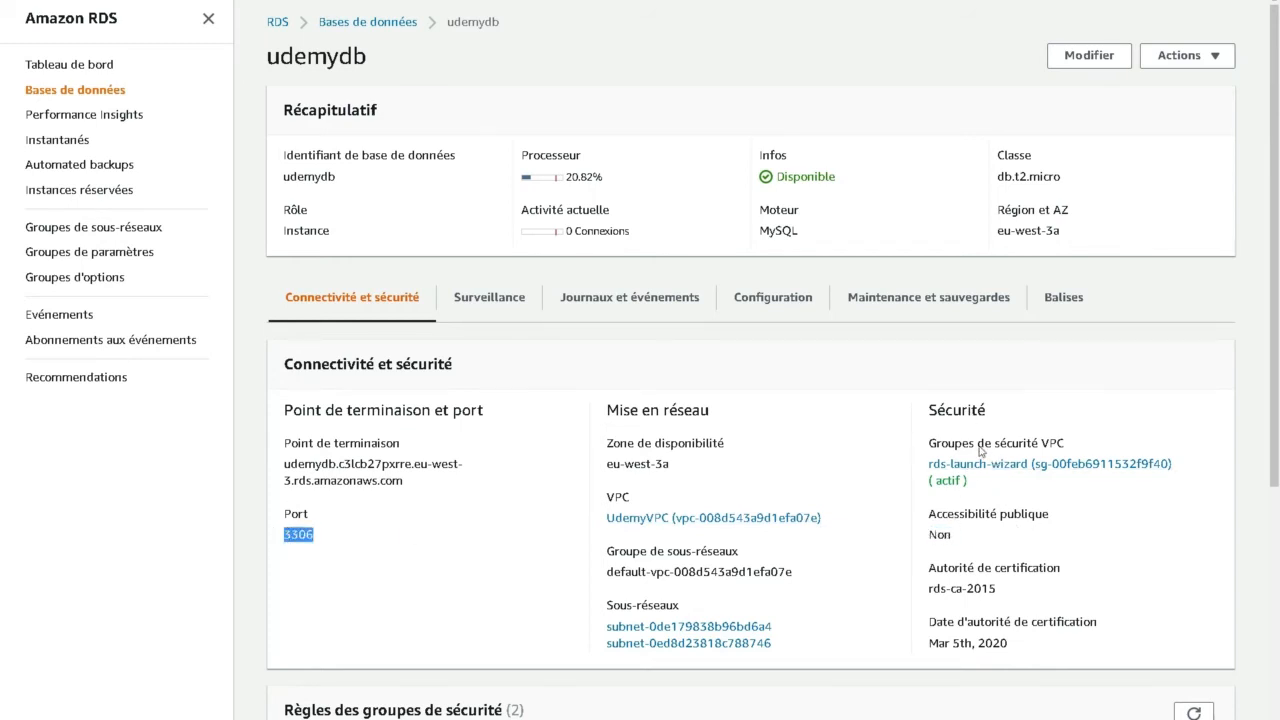
- Open the rds-launch-wizard security group of udemydb and view its inbound rules
left_click(1018, 471)
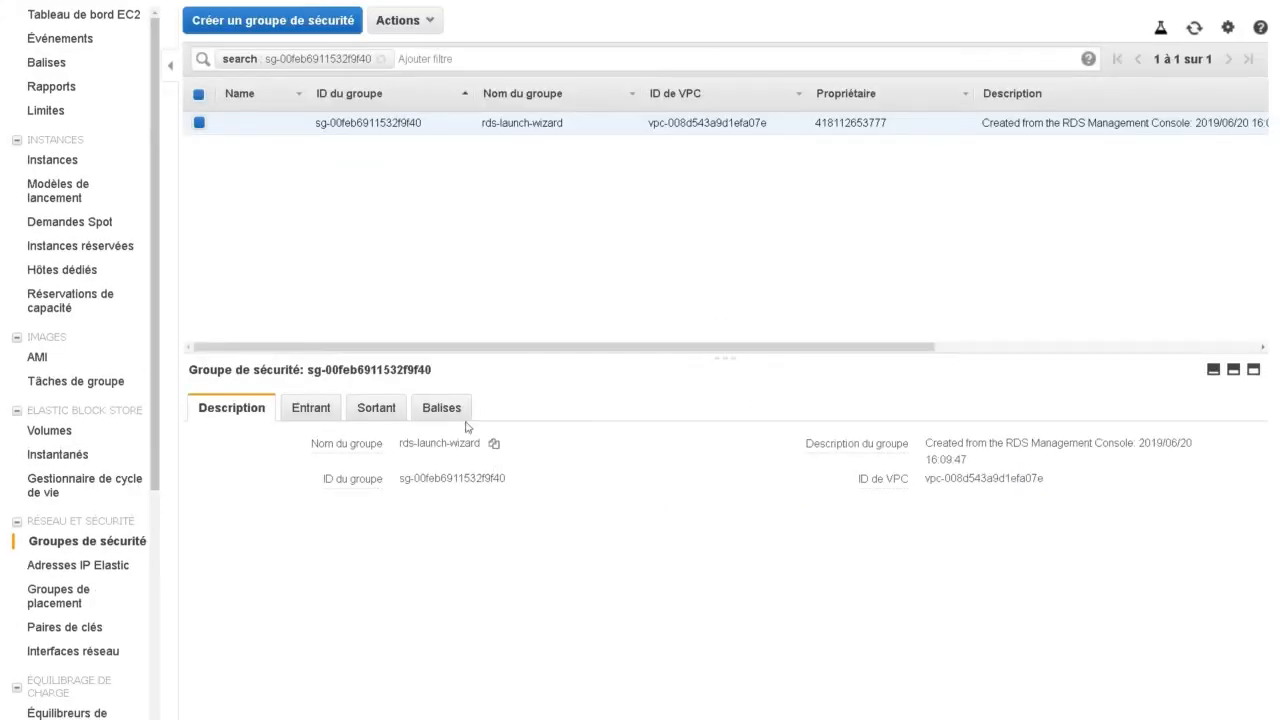
left_click(309, 412)
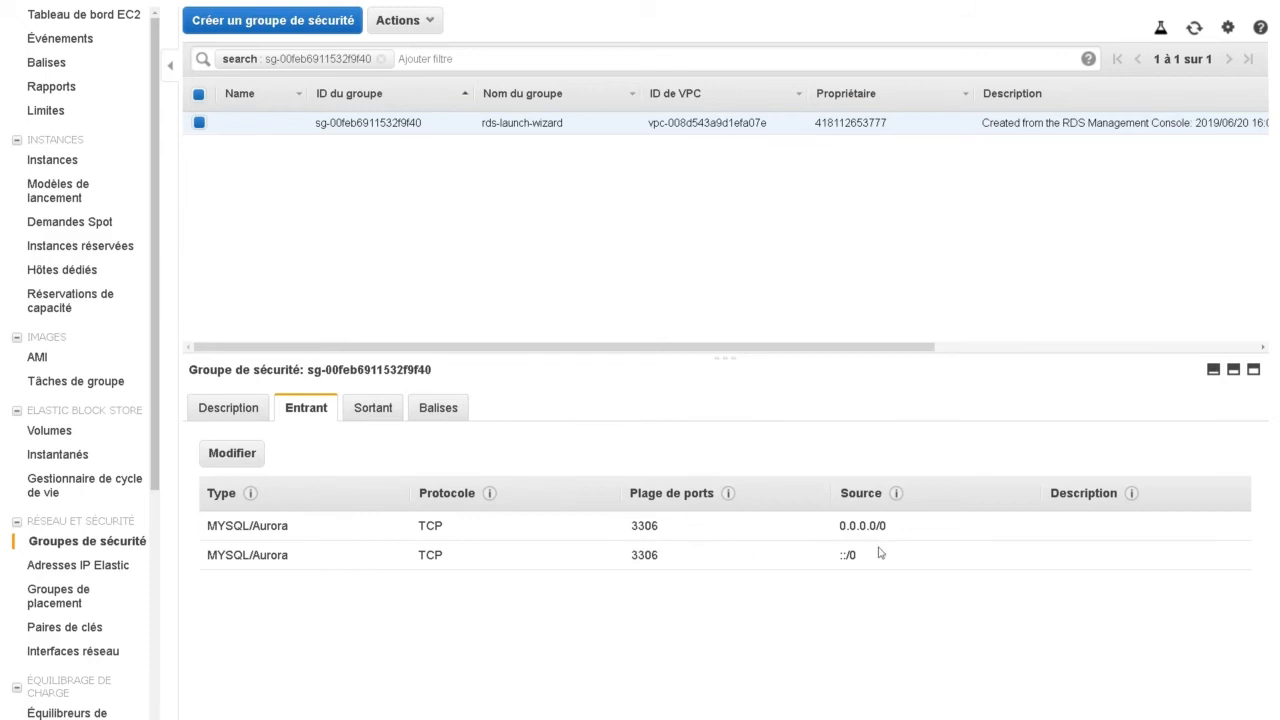
left_click_drag(837, 529, 946, 535)
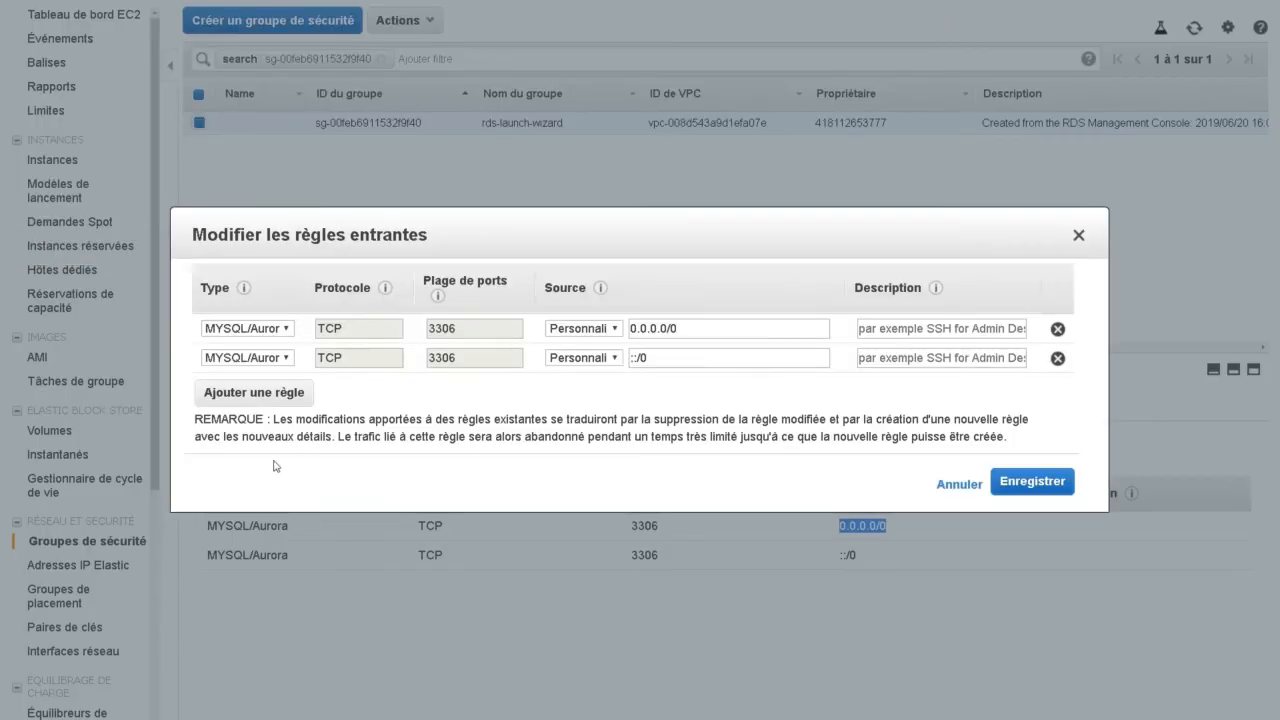
- Try setting the first MySQL/Aurora inbound rule's source to 89.89.89.89/32
left_click(231, 454)
triple_click(699, 333)
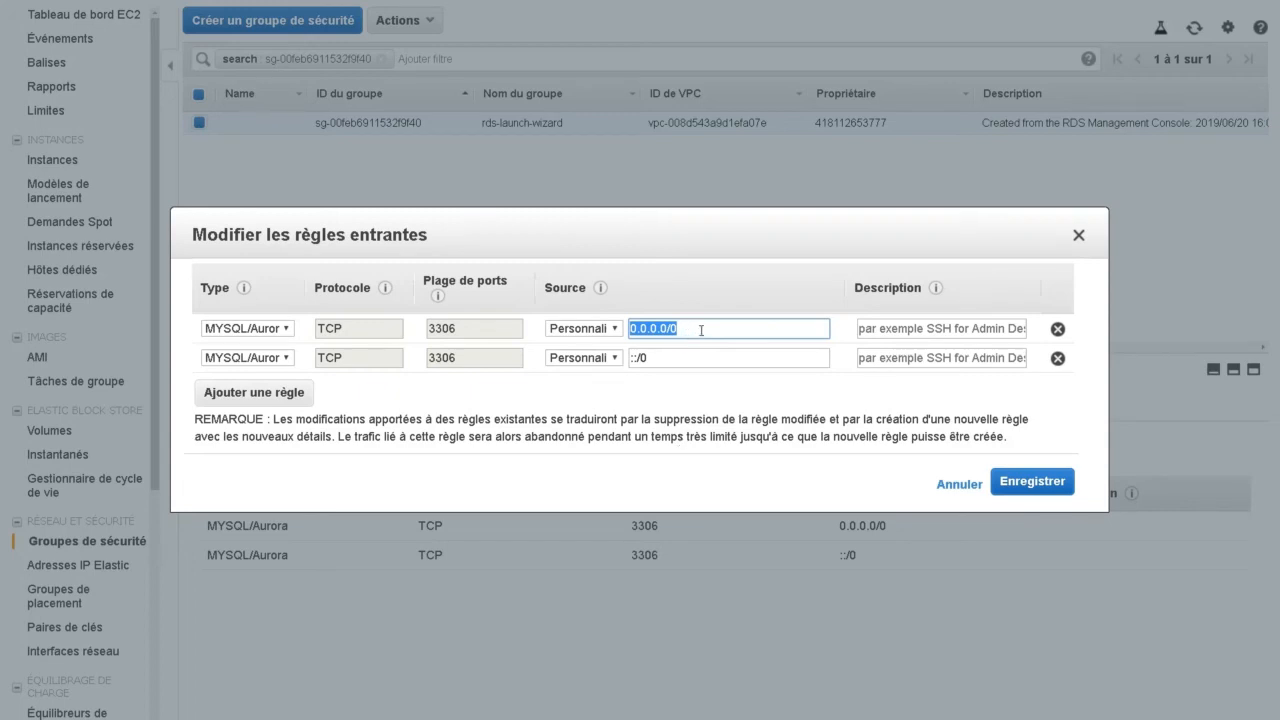
type("89")
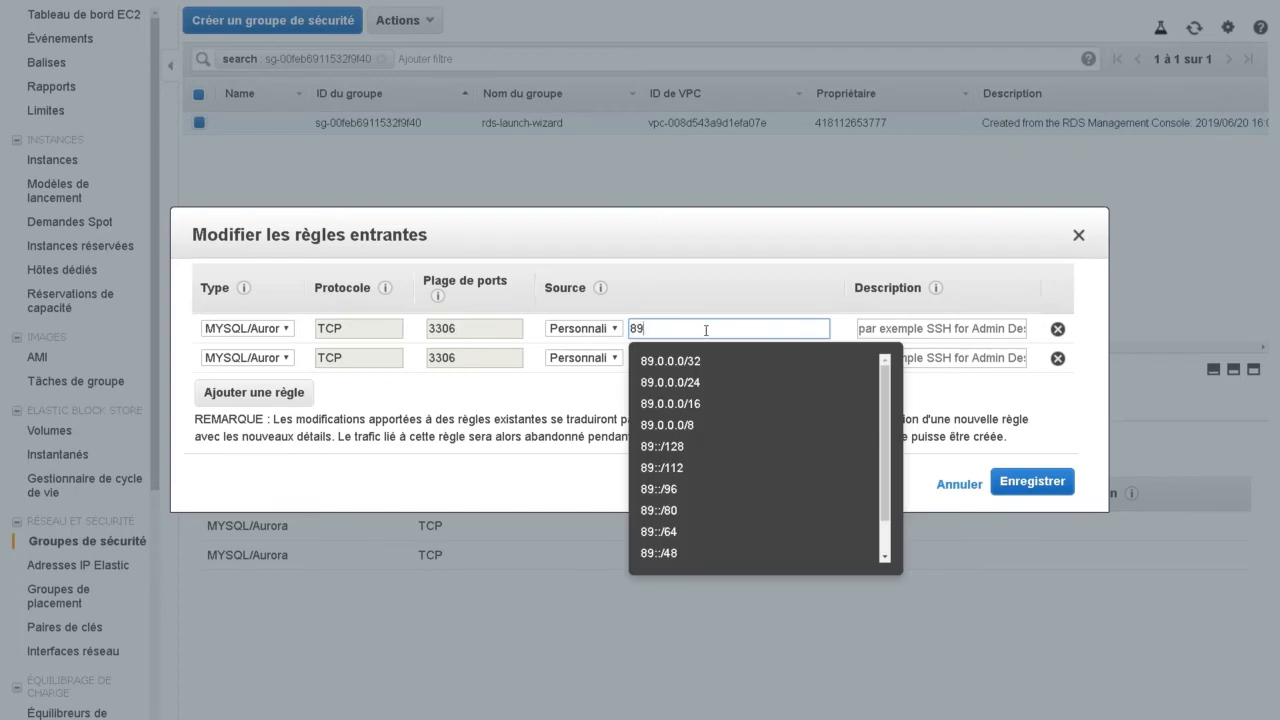
type(".89.89.89")
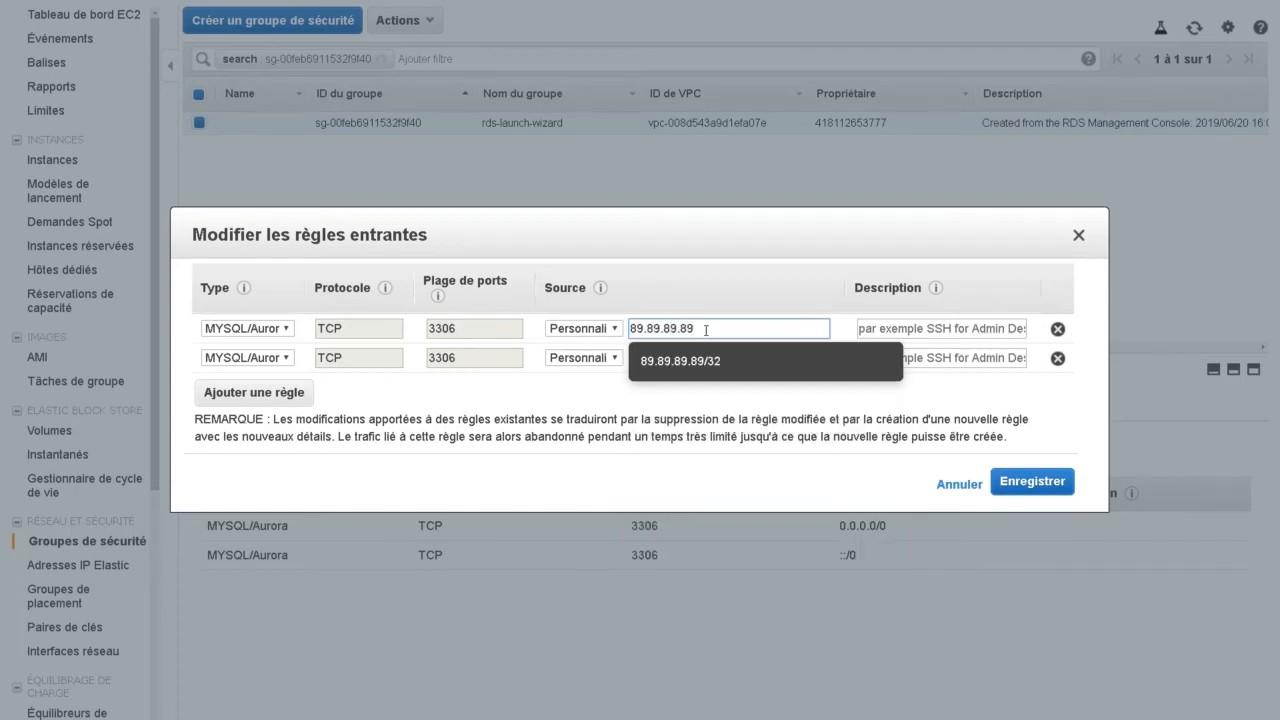
type("/32")
- Restore the first inbound rule's source to 0.0.0.0/0 and close the inbound rules editor
left_click_drag(751, 326, 603, 315)
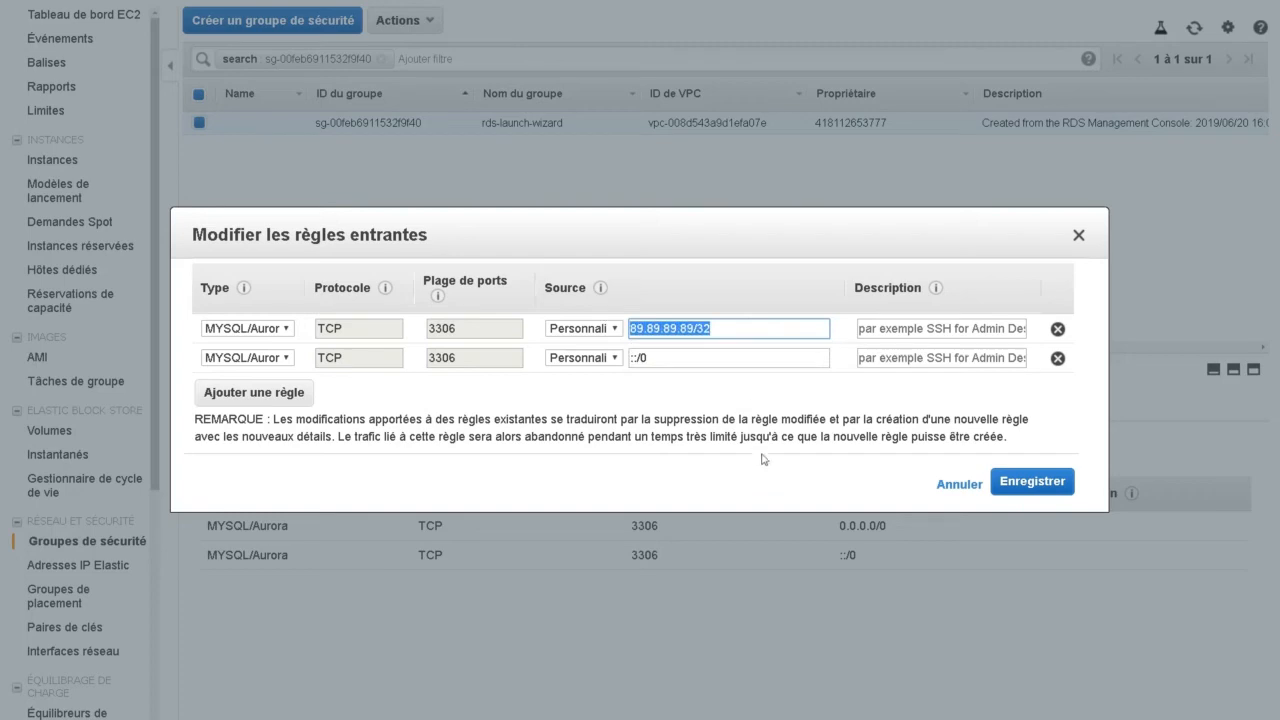
type("0.0.0.0")
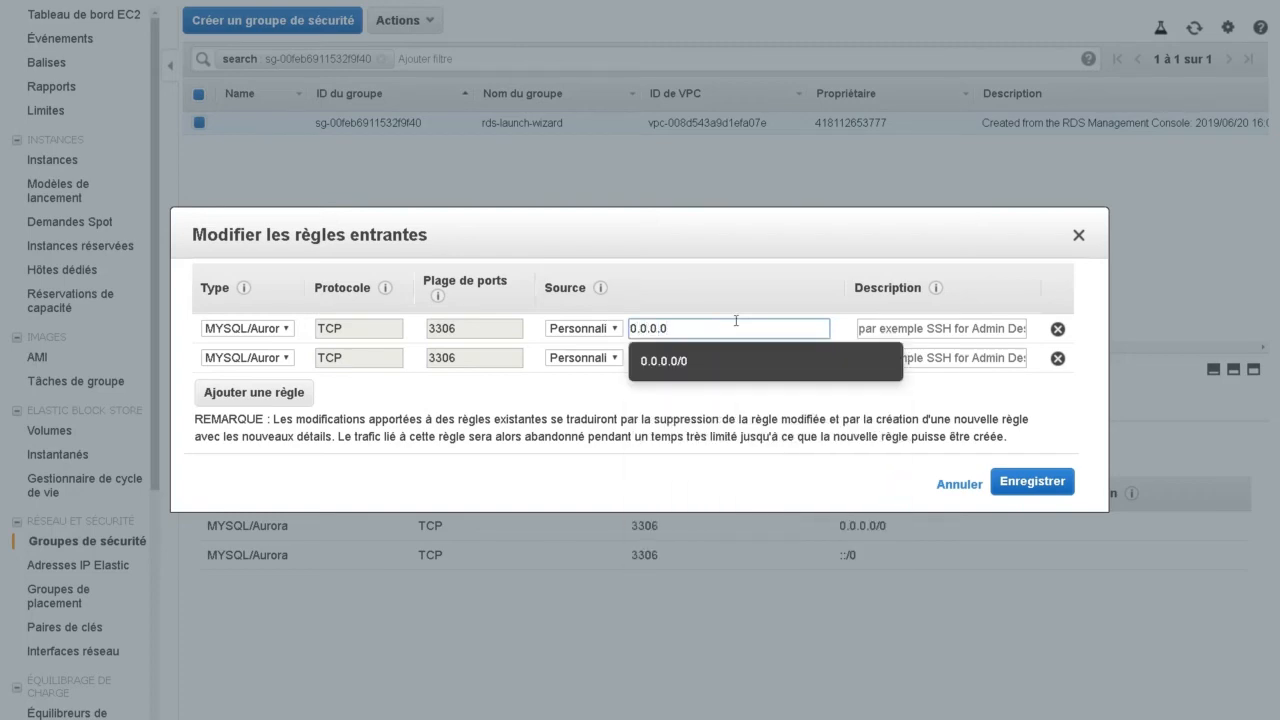
left_click(736, 321)
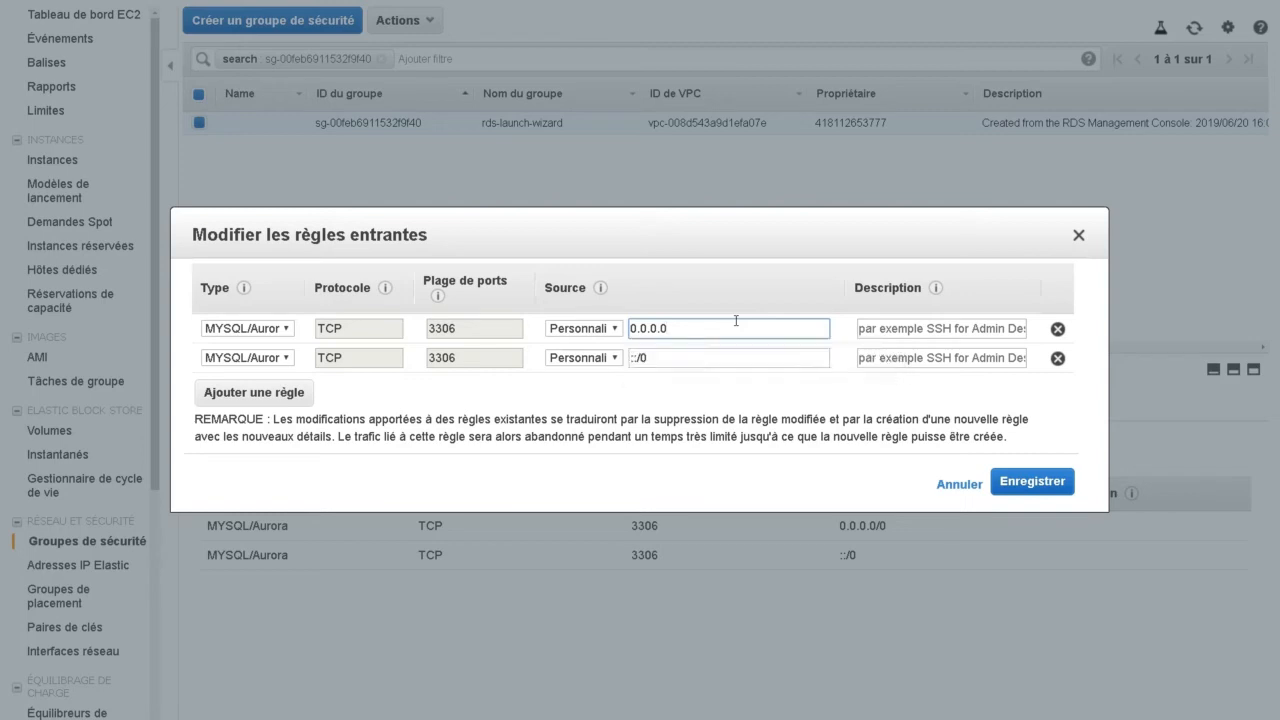
type("/")
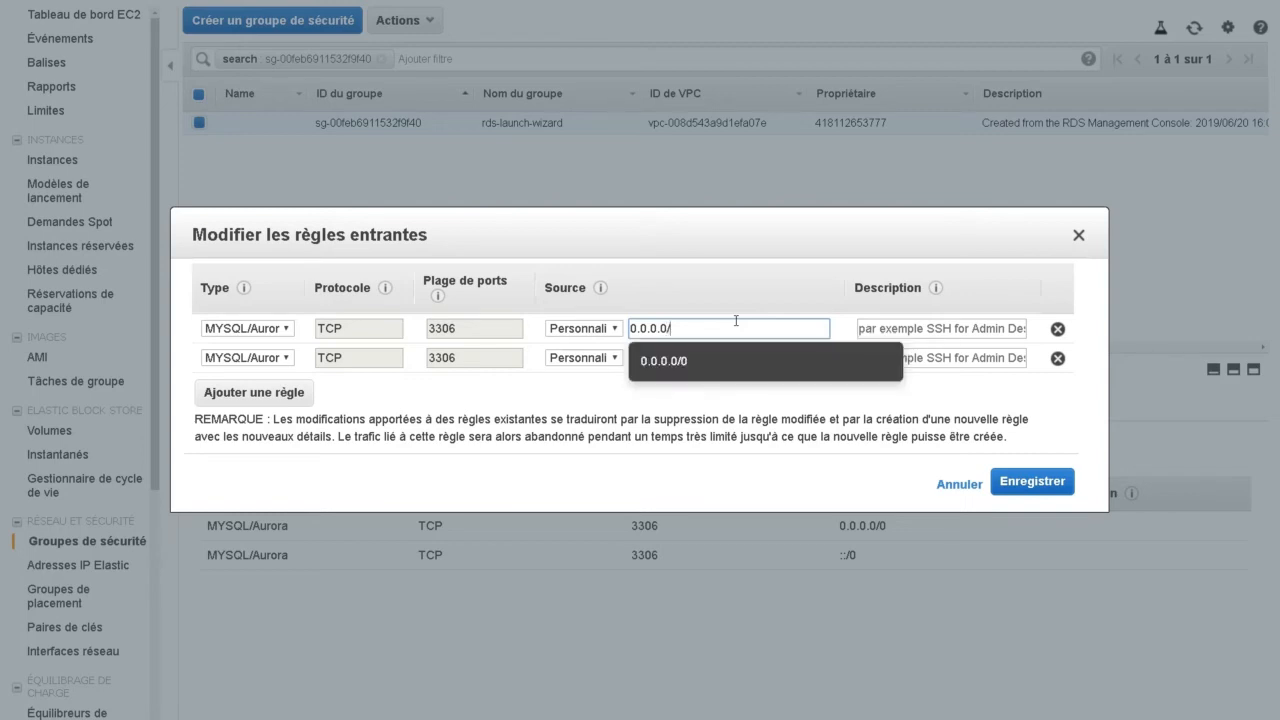
type("0")
left_click(734, 284)
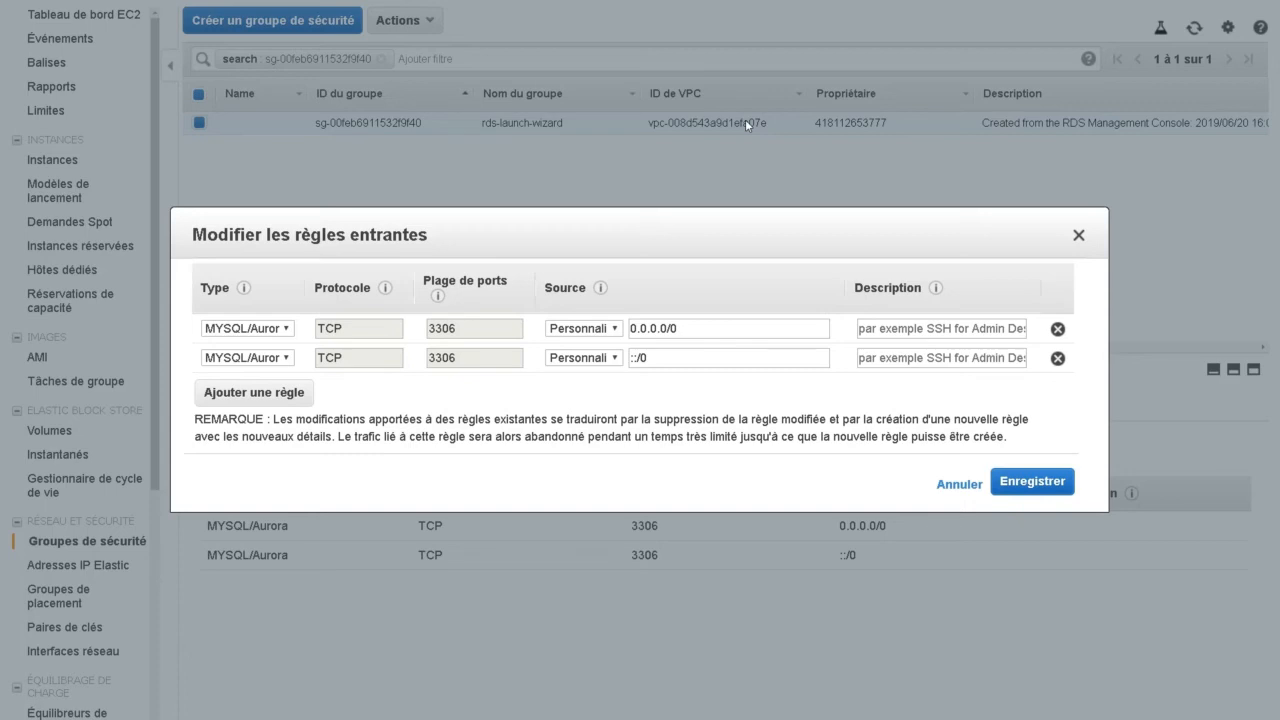
left_click(1040, 490)
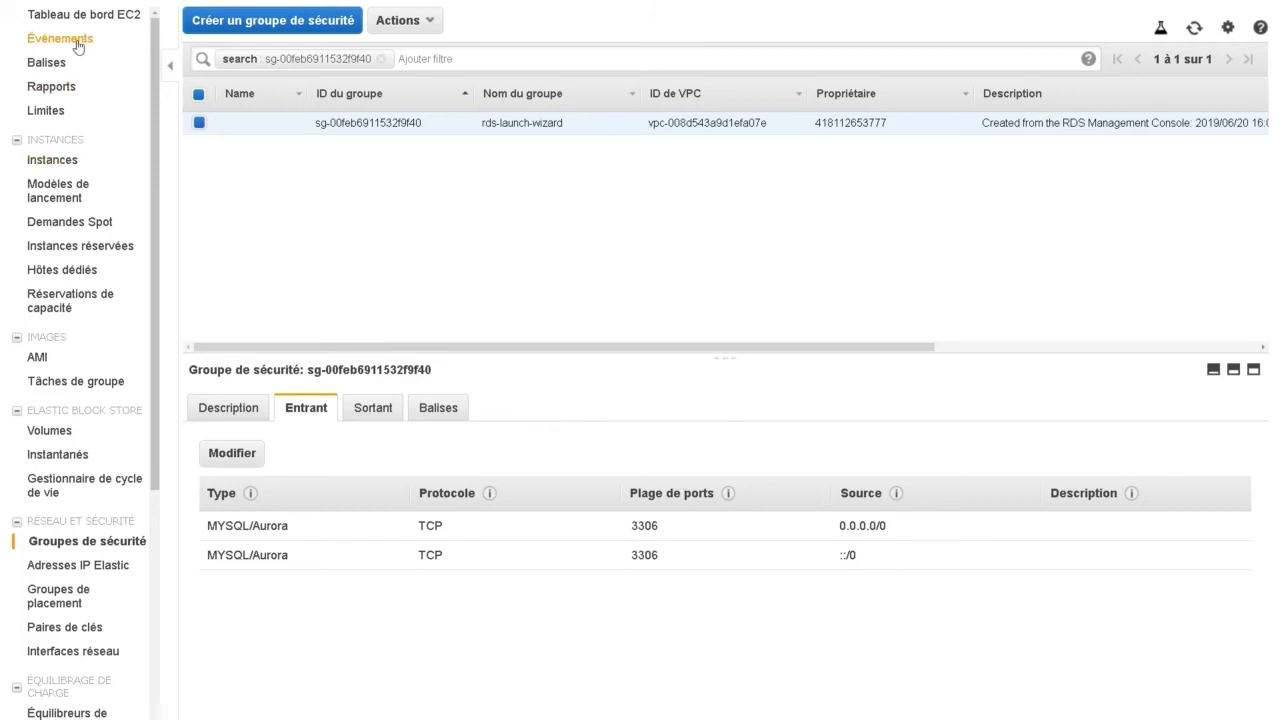
- Open the VPC service and view the list of VPCs
left_click(78, 1)
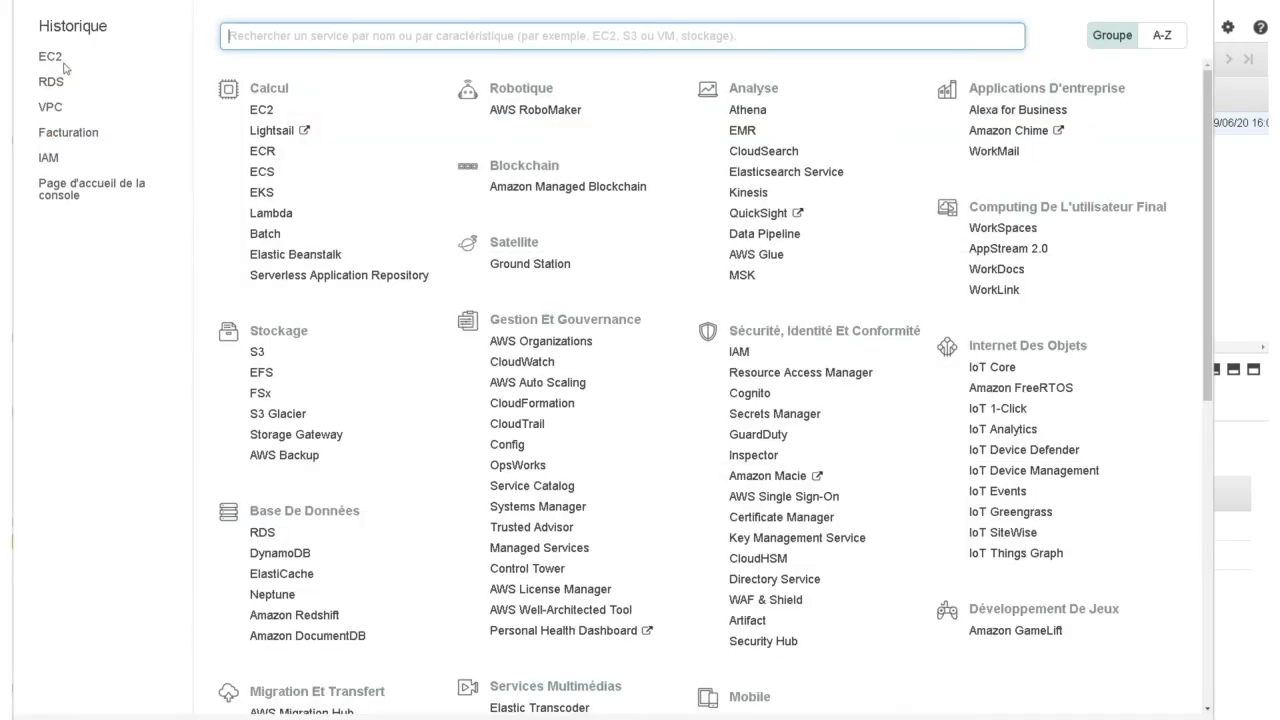
left_click(52, 108)
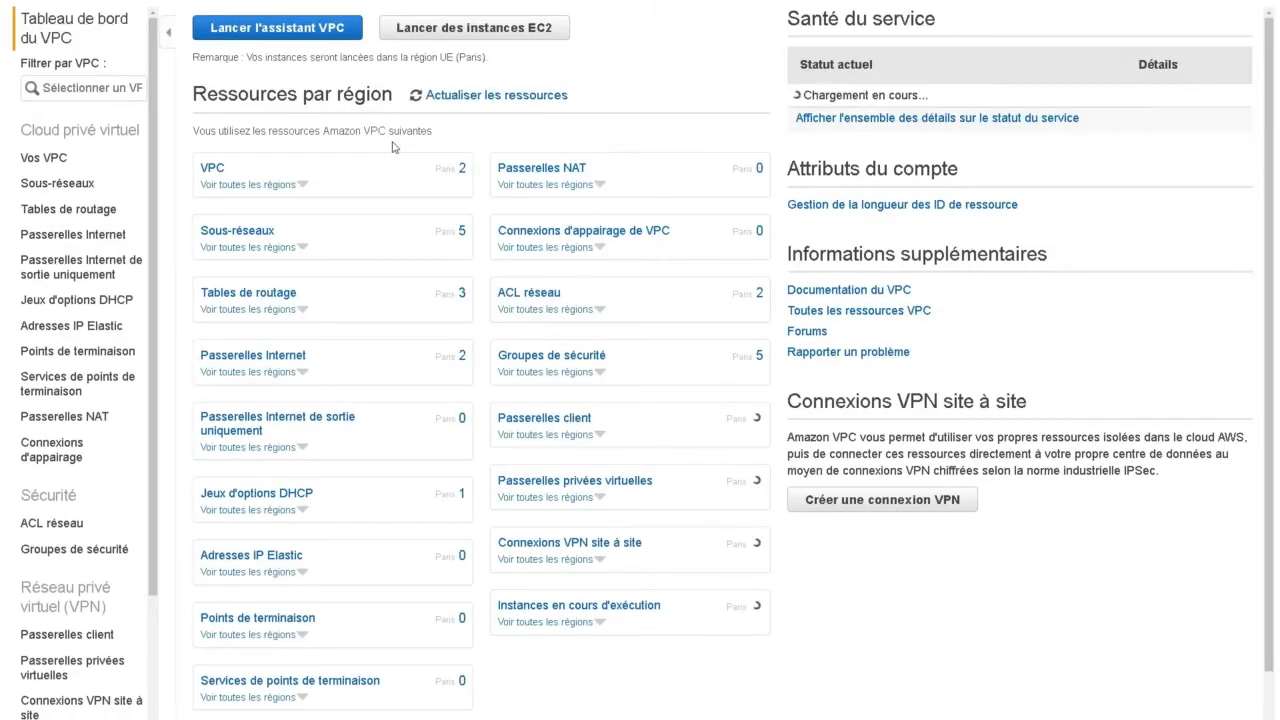
left_click(46, 160)
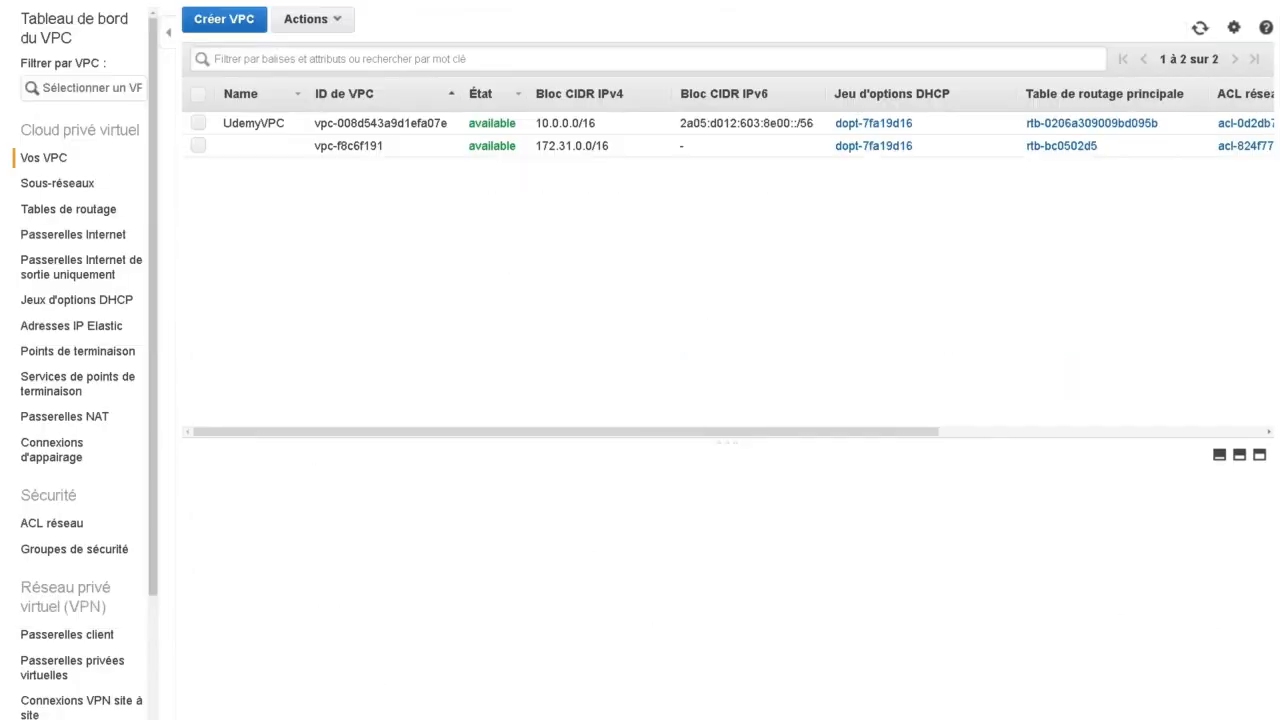
- In the EC2 instances list, select Serveur01-web and copy its private IP address
left_click(78, 1)
left_click(46, 81)
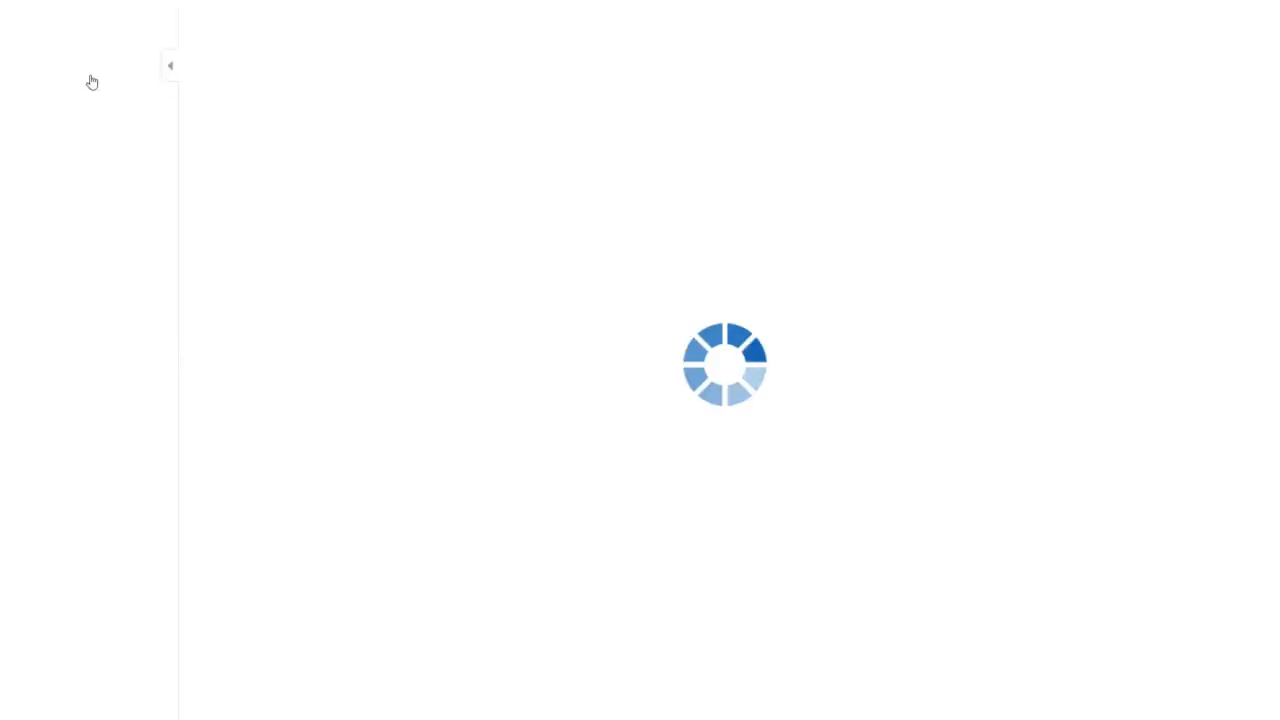
left_click(300, 75)
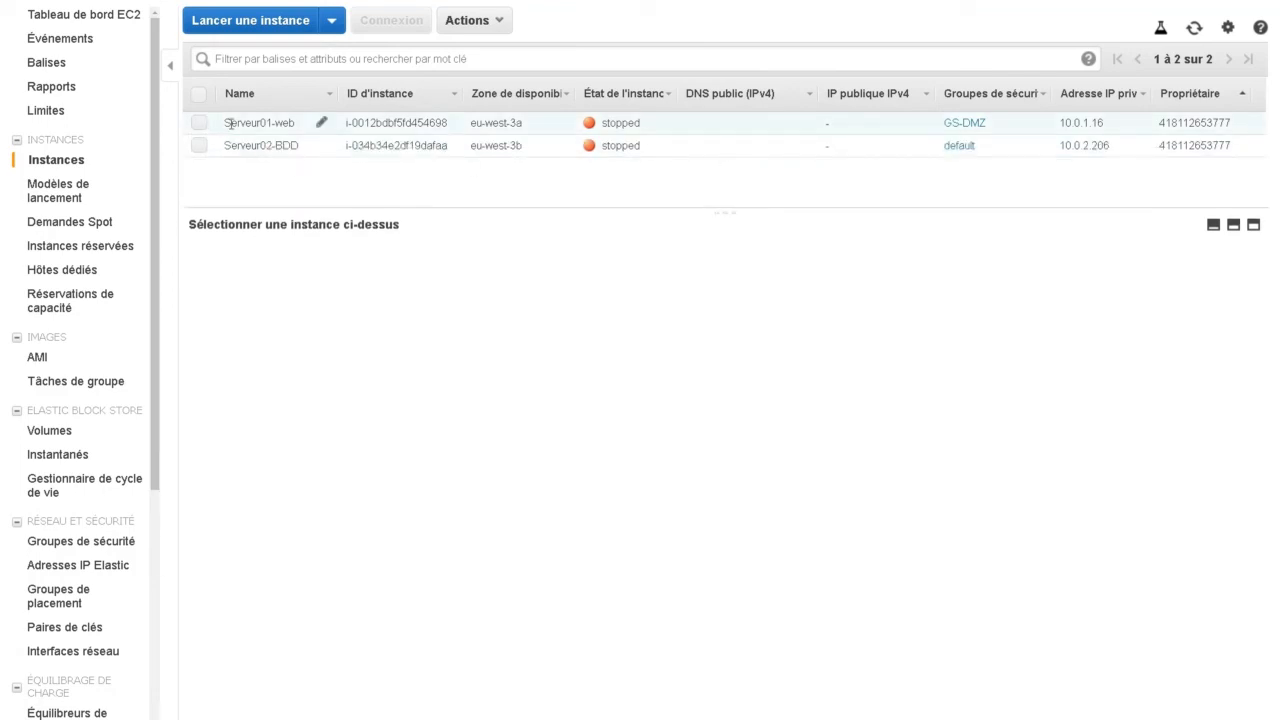
left_click(200, 126)
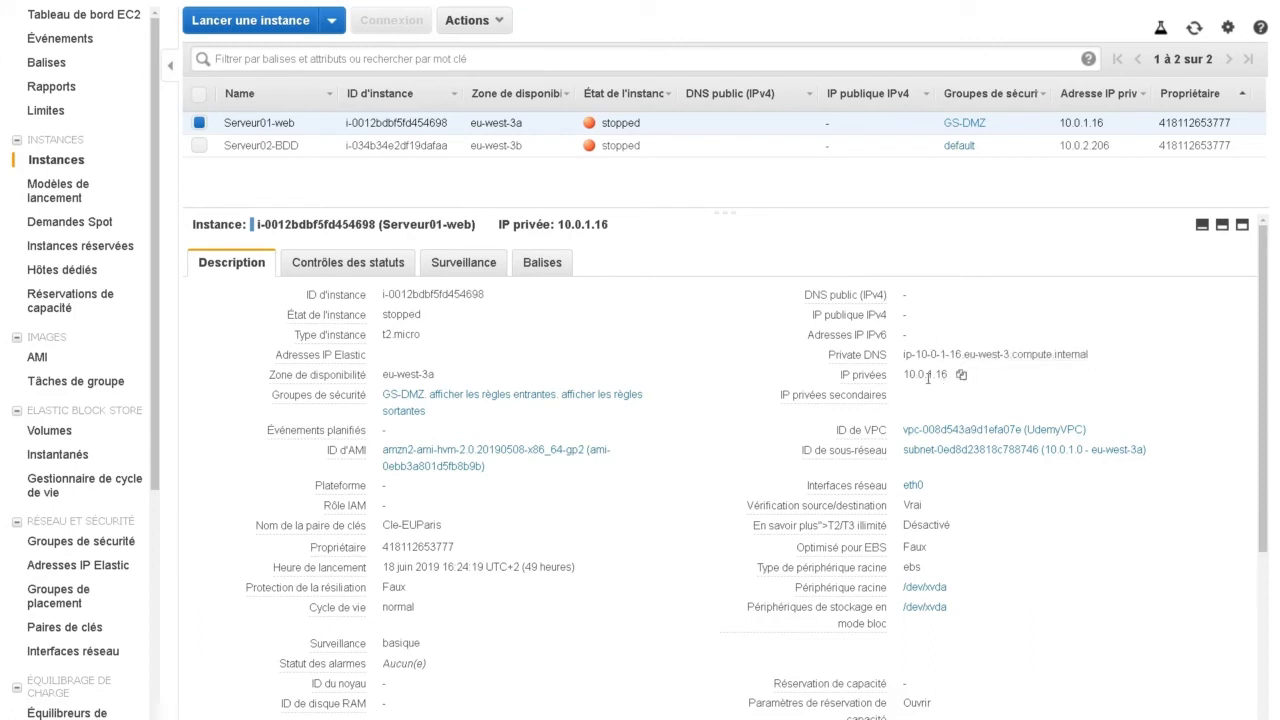
left_click(960, 375)
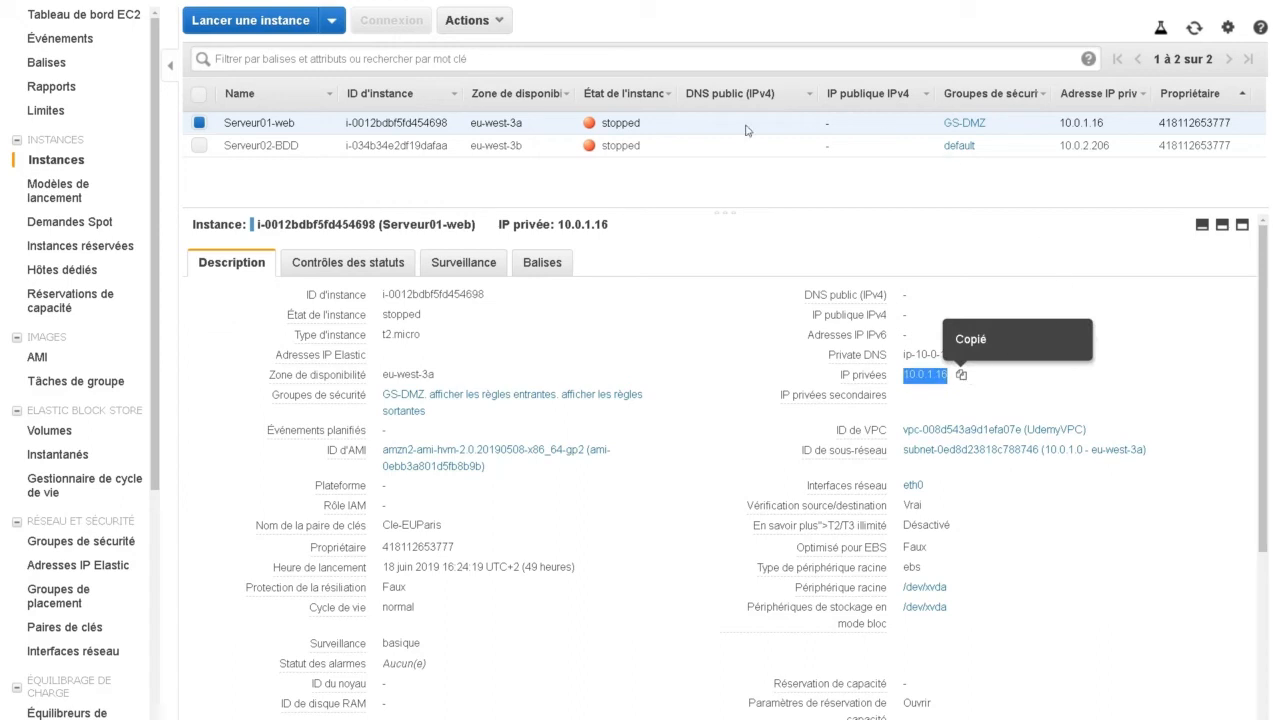
- Start the Serveur01-web instance
left_click(495, 18)
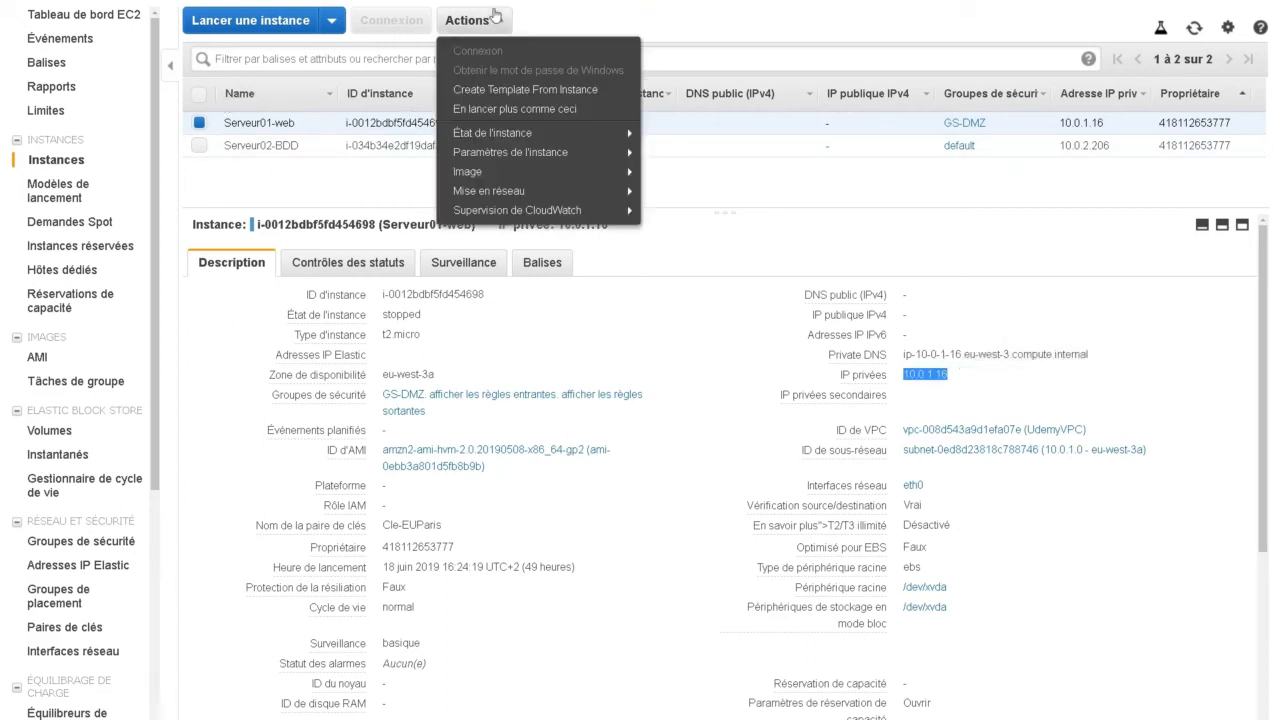
mouse_move(551, 135)
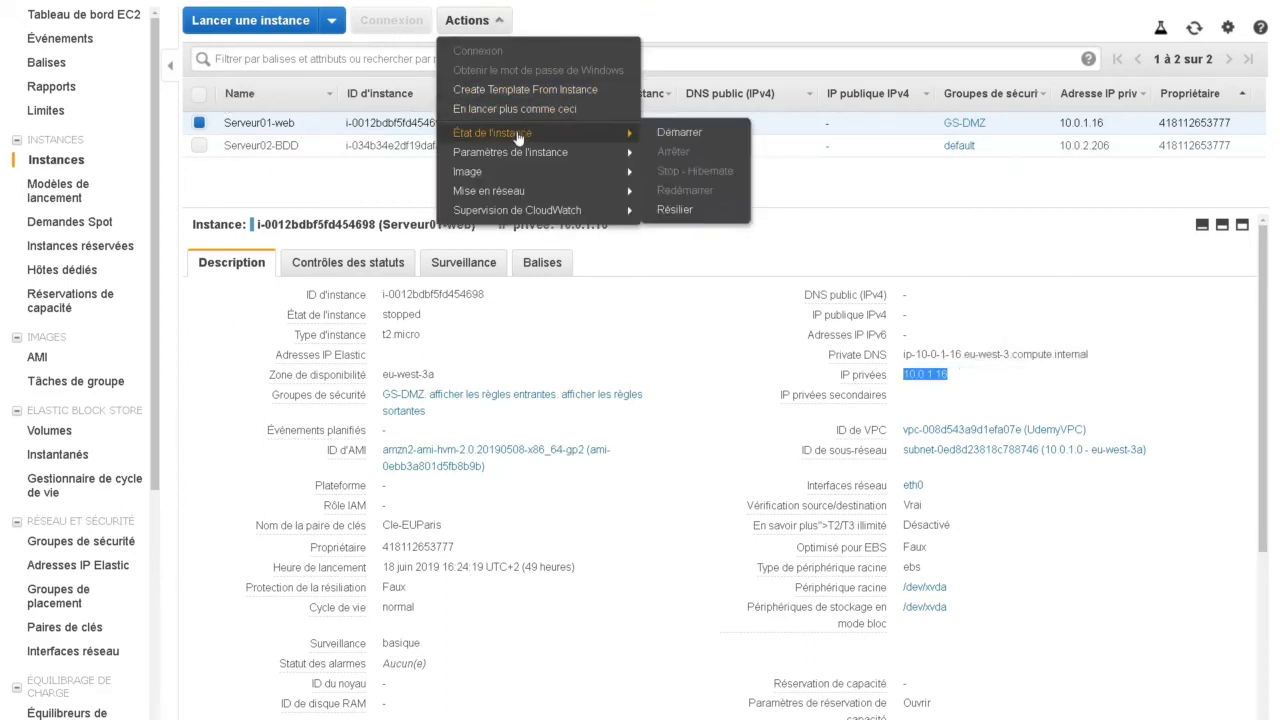
left_click(710, 138)
left_click(742, 421)
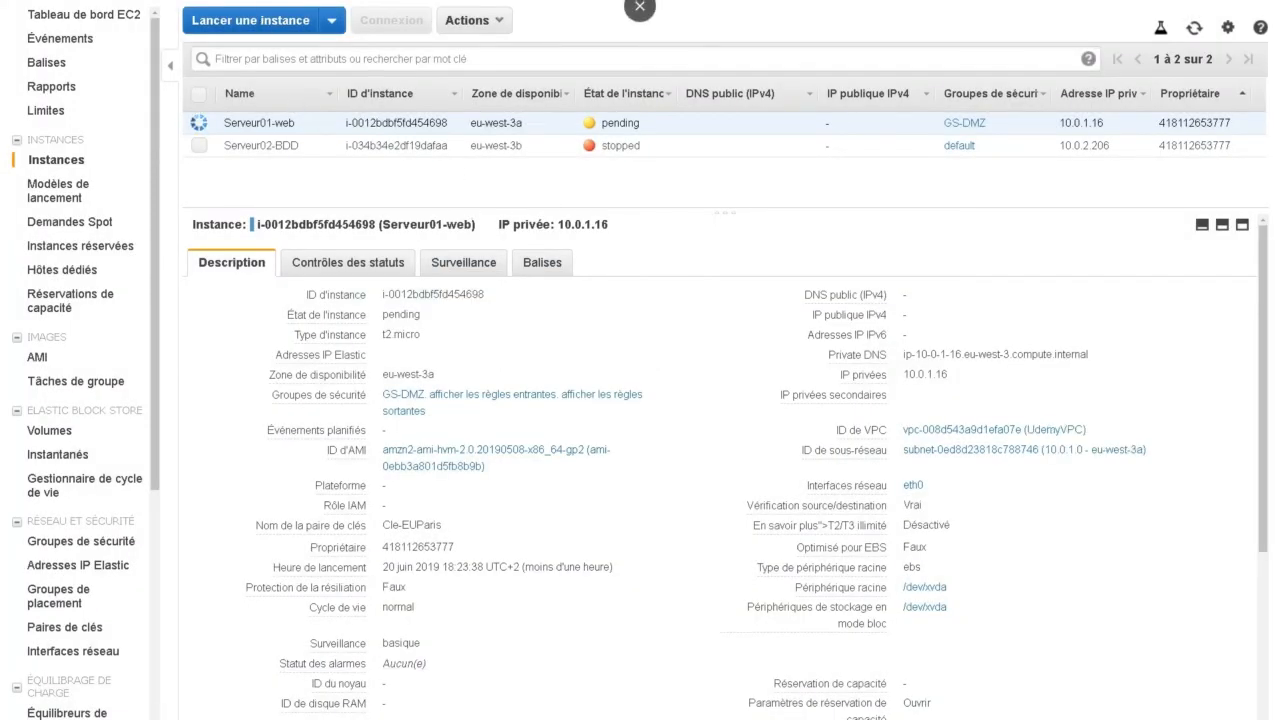
- Return to udemydb's security group and set the first MySQL/Aurora inbound rule's source to 10.0.1.16/32
left_click(108, 1)
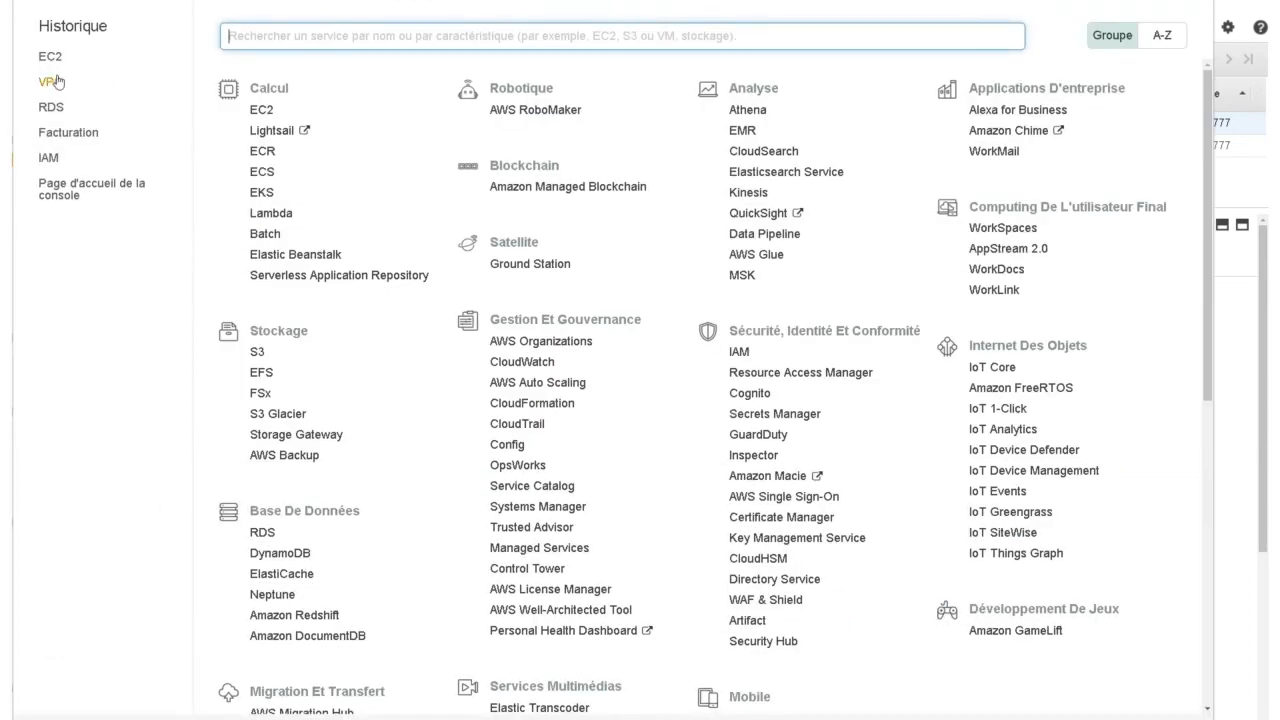
left_click(50, 108)
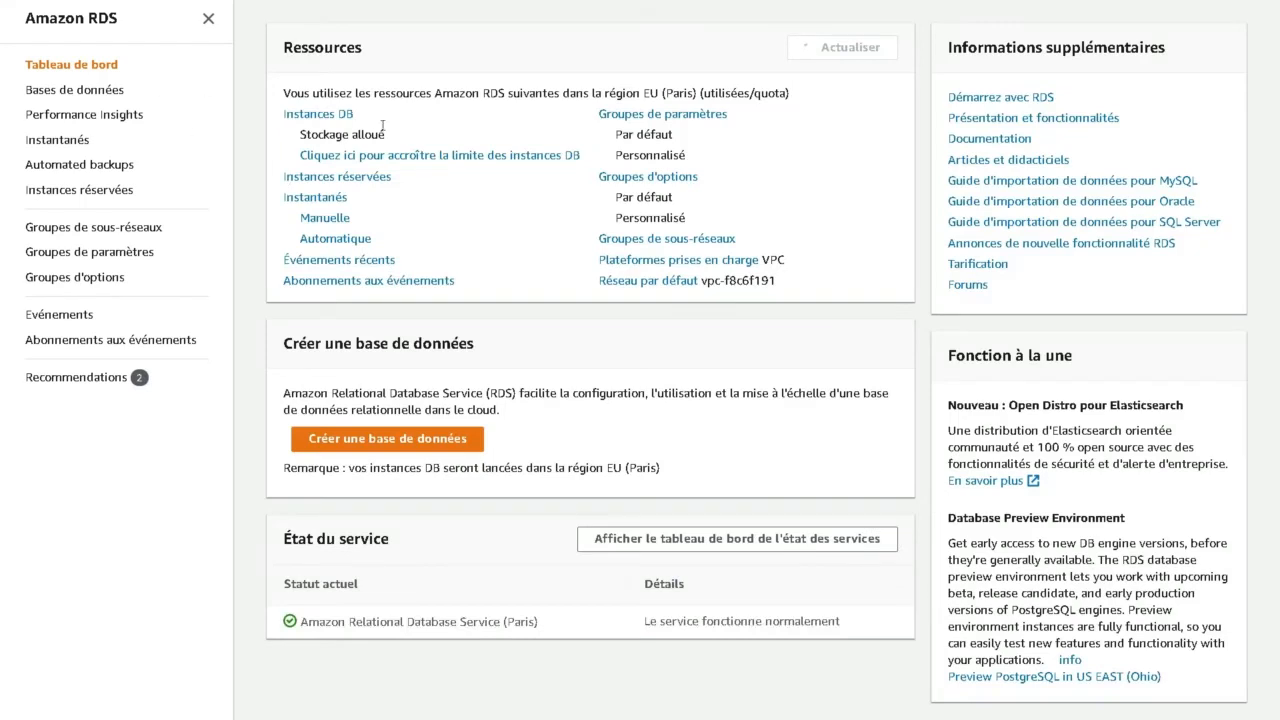
left_click(322, 116)
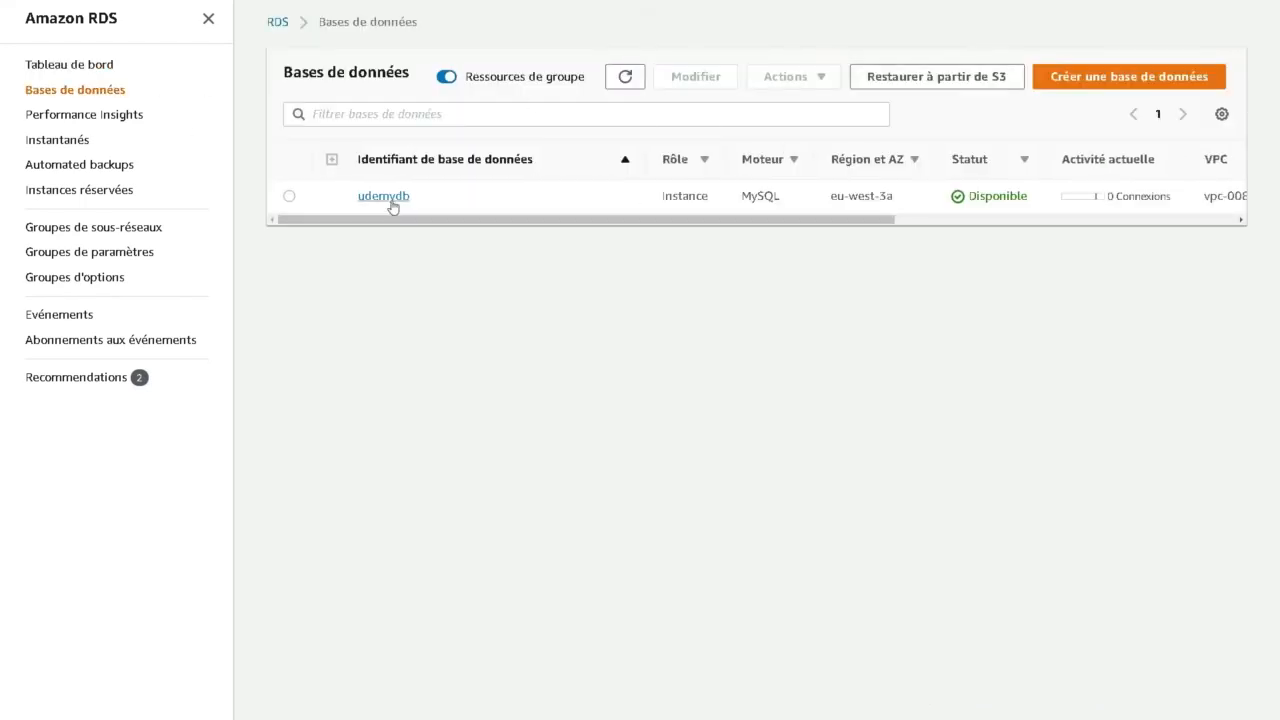
left_click(390, 204)
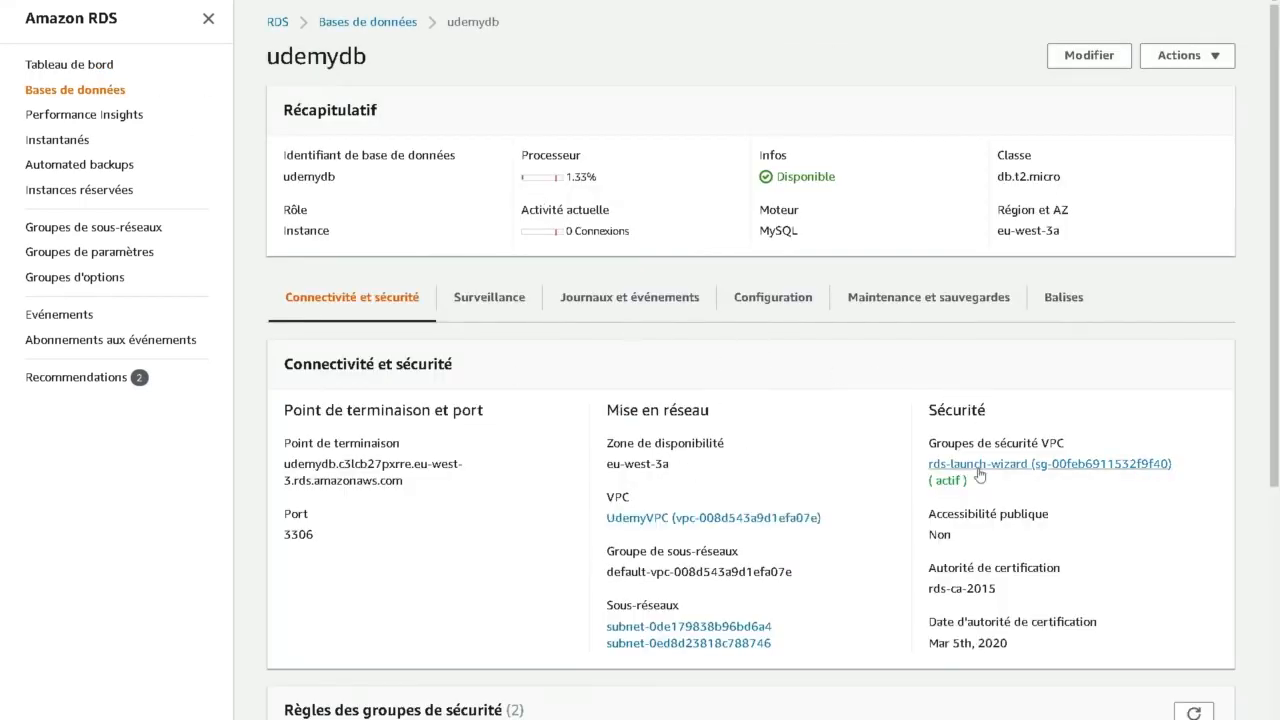
left_click(980, 467)
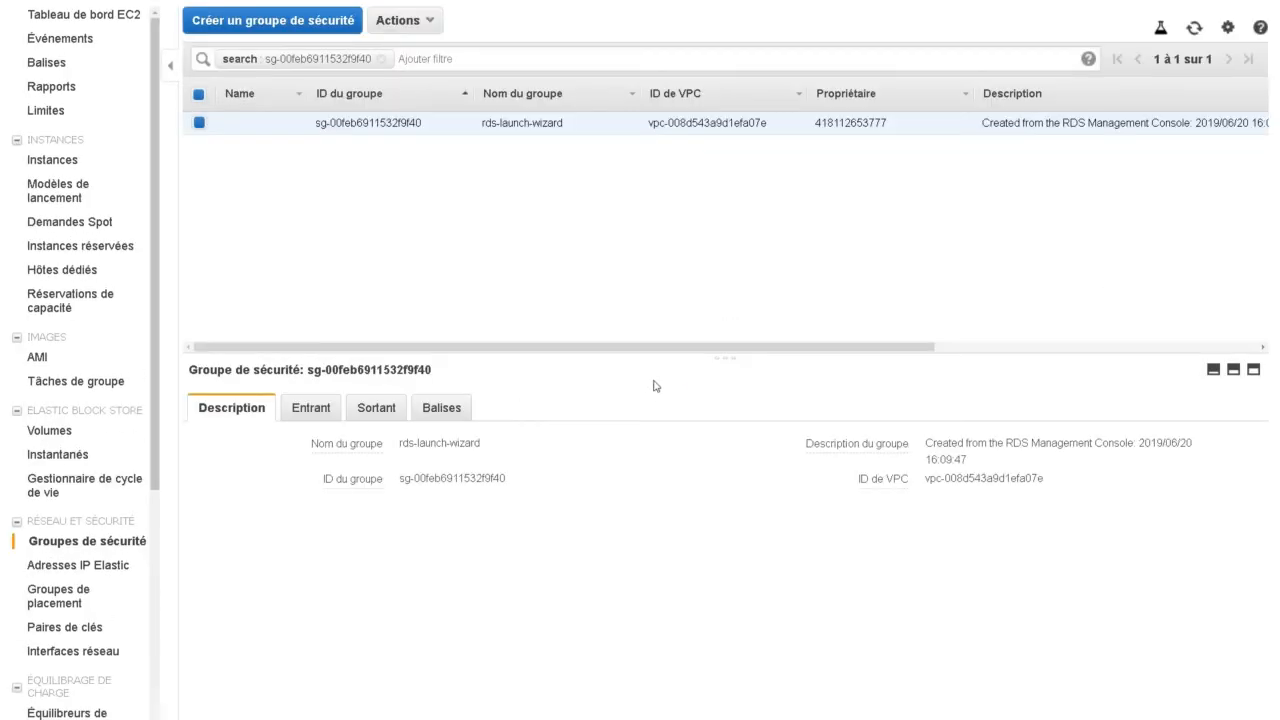
left_click(296, 413)
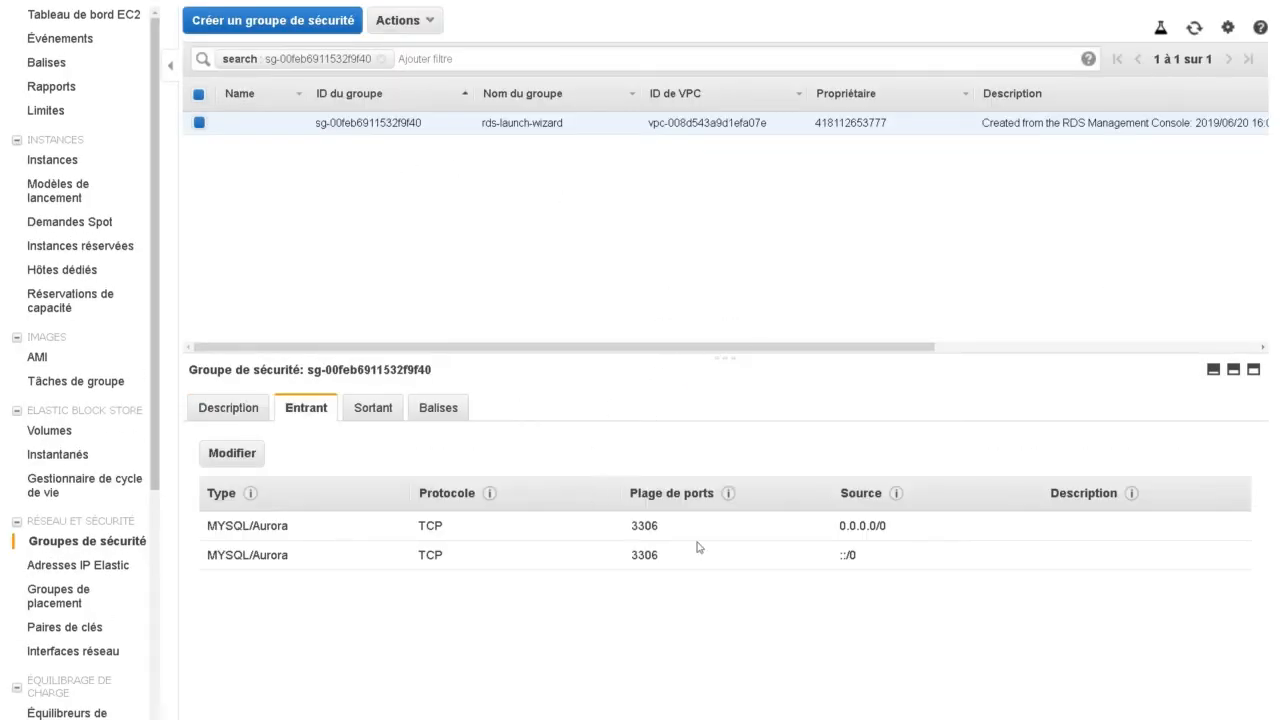
left_click(232, 455)
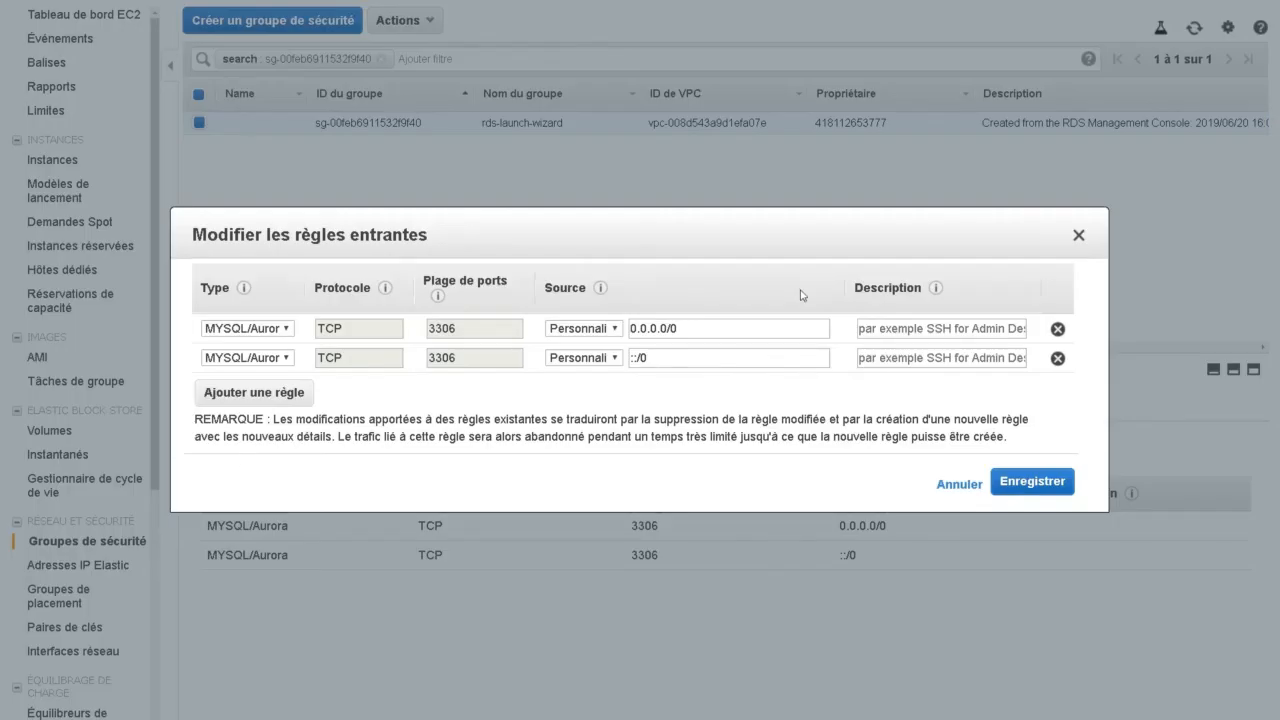
left_click(710, 330)
key("ctrl+a")
type("10.0.1.16")
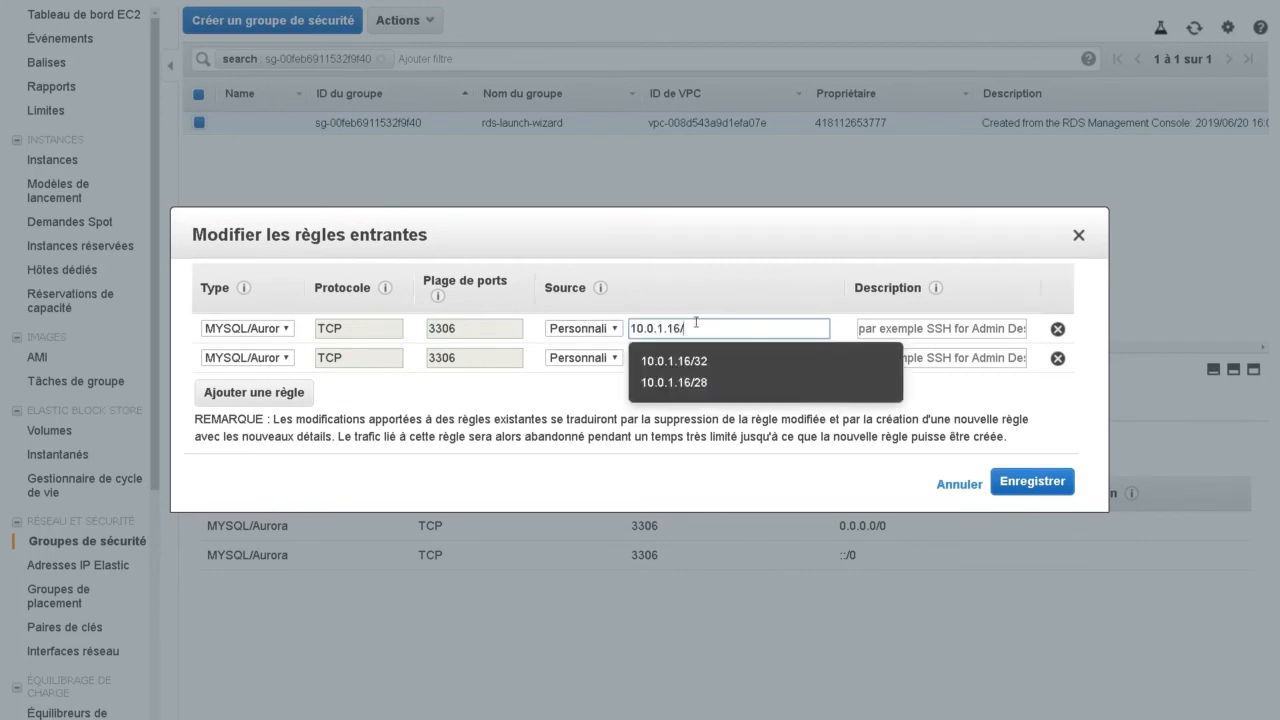
type("/32")
left_click(823, 286)
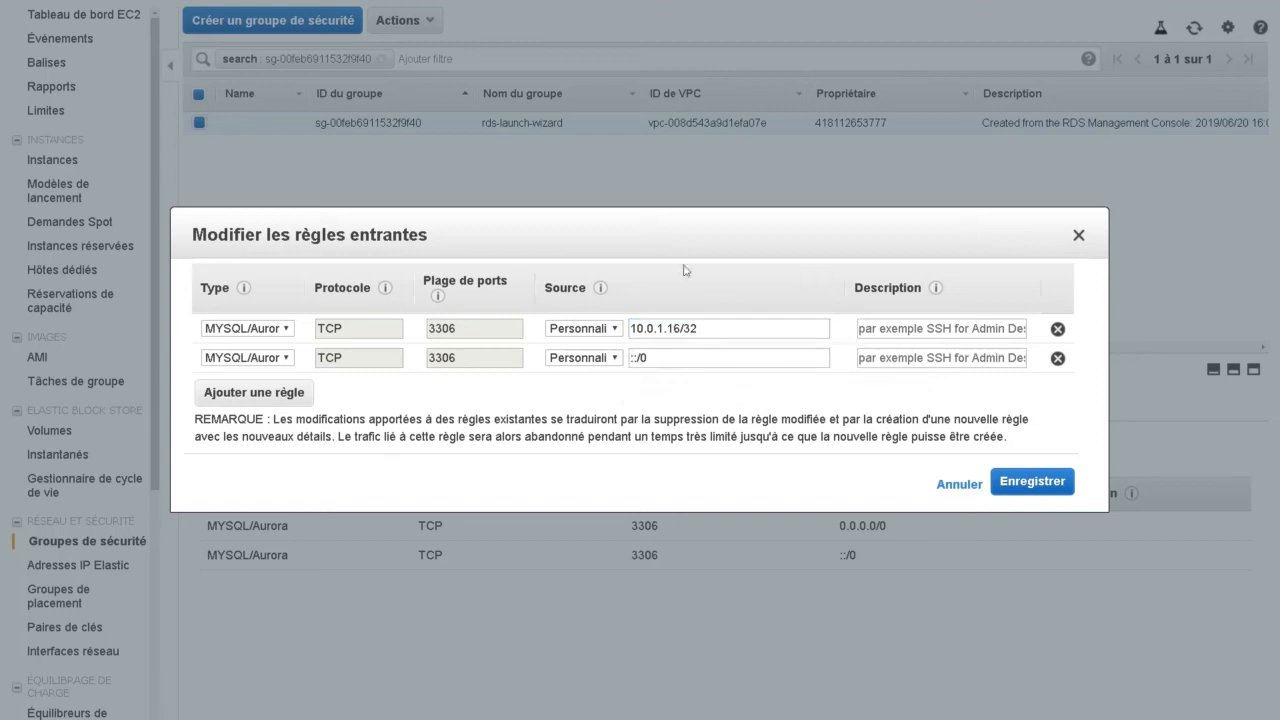
- Delete the ::/0 inbound rule and save the inbound rules
left_click(1058, 359)
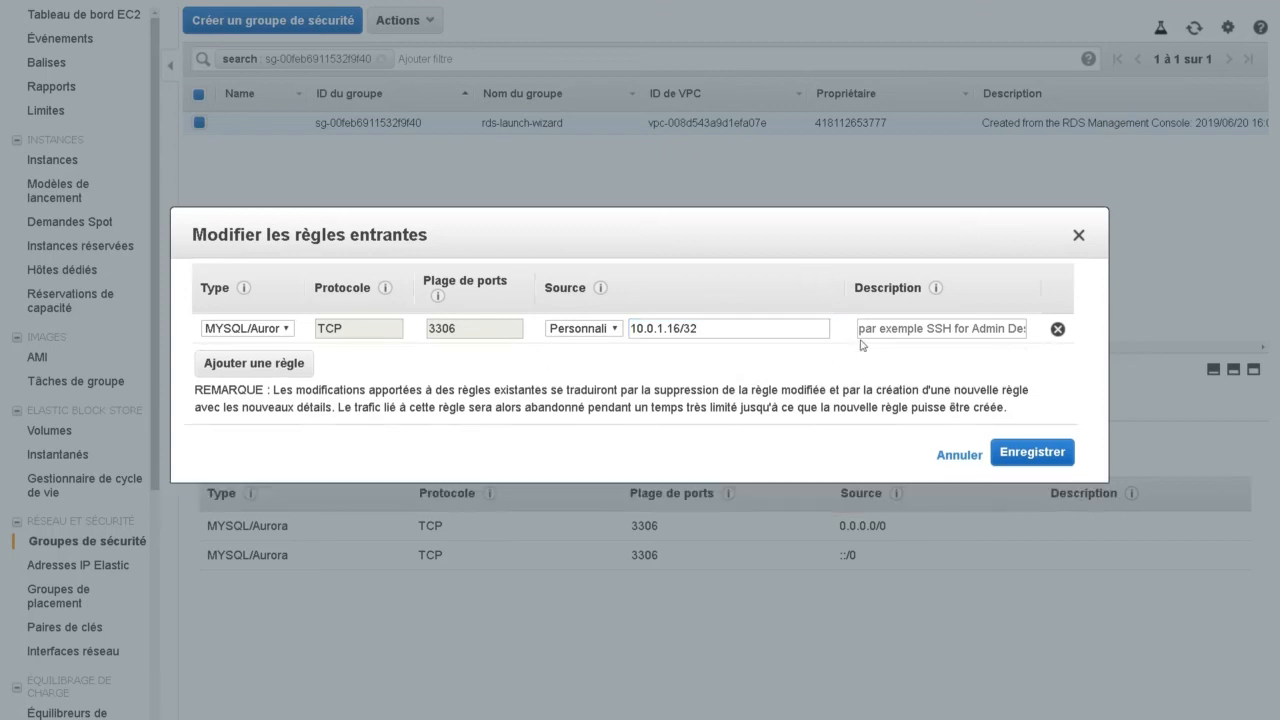
left_click(1031, 452)
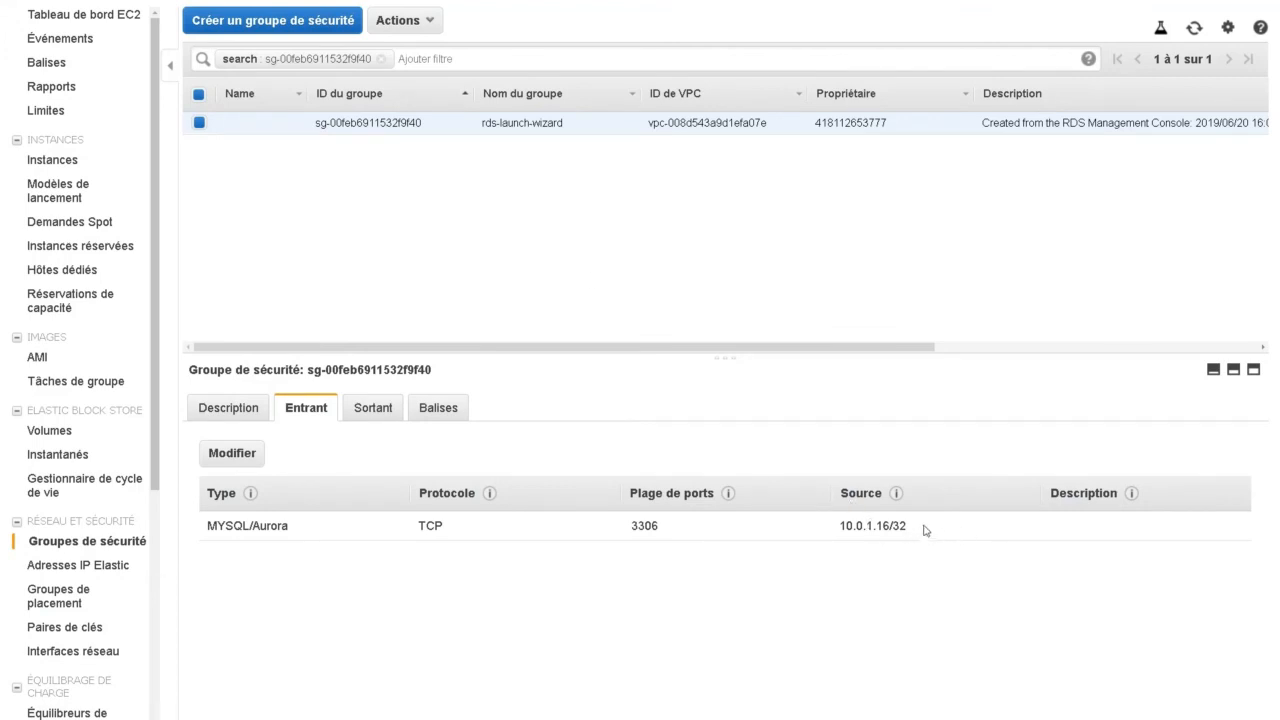
left_click_drag(924, 530, 826, 531)
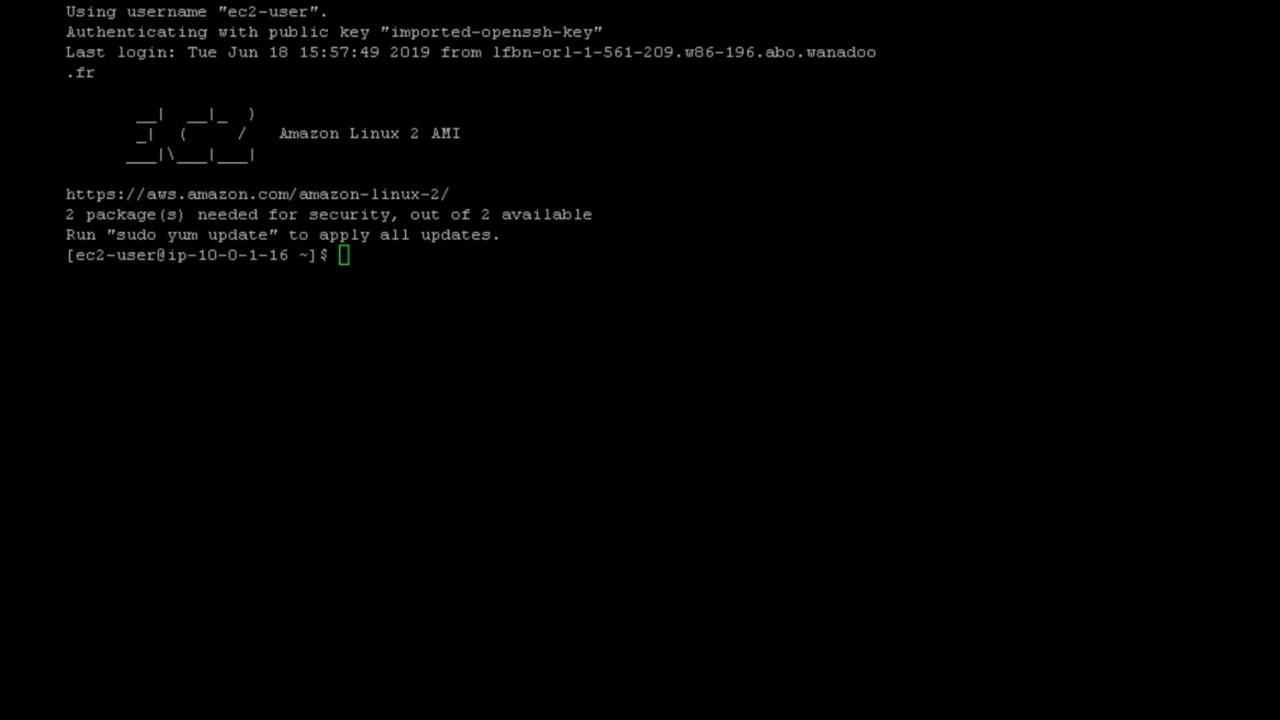
- Switch to the root user on the web server with sudo su
left_click(510, 1)
type("sudo su")
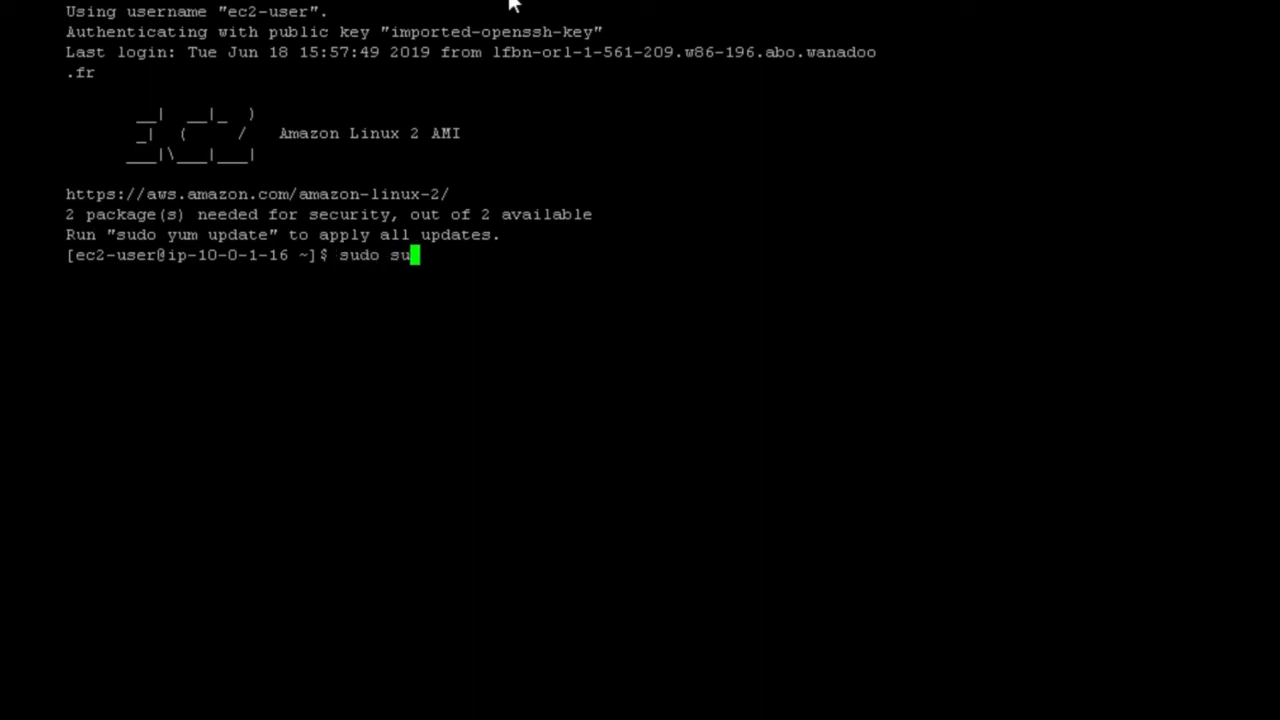
key("Return")
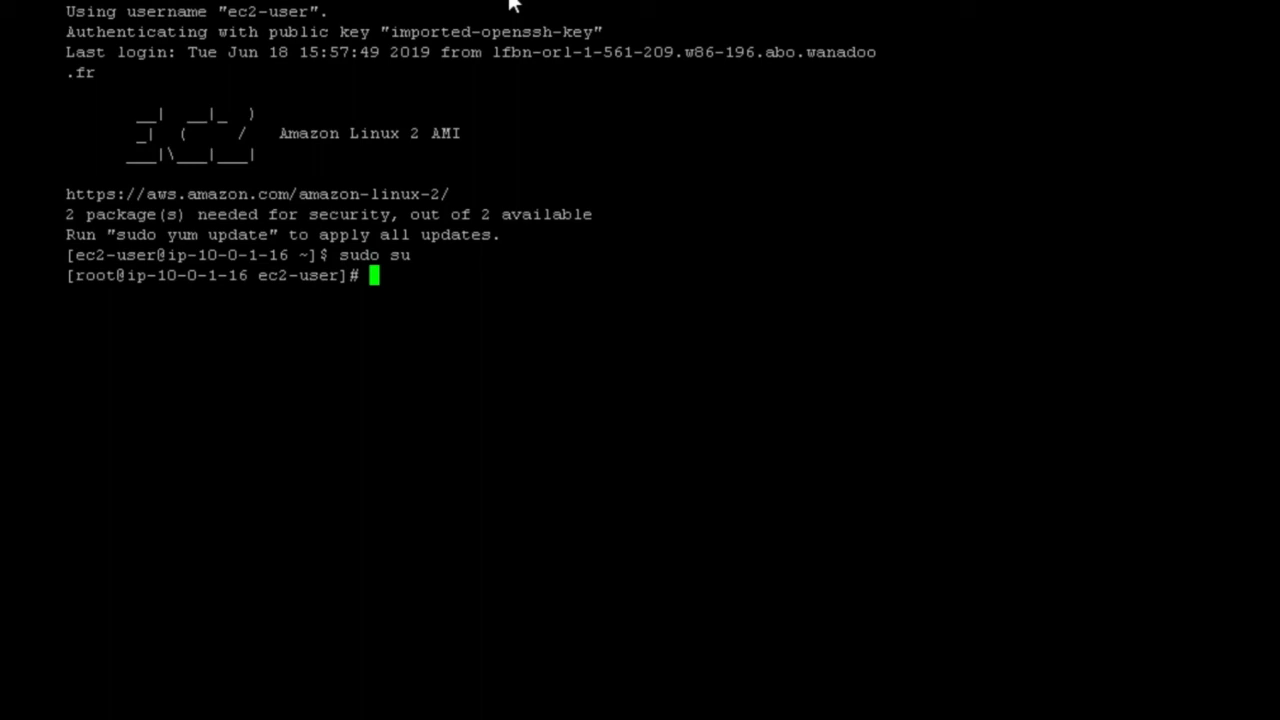
- Update all installed packages with yum update -y
type("yum -")
key("BackSpace")
type("update ")
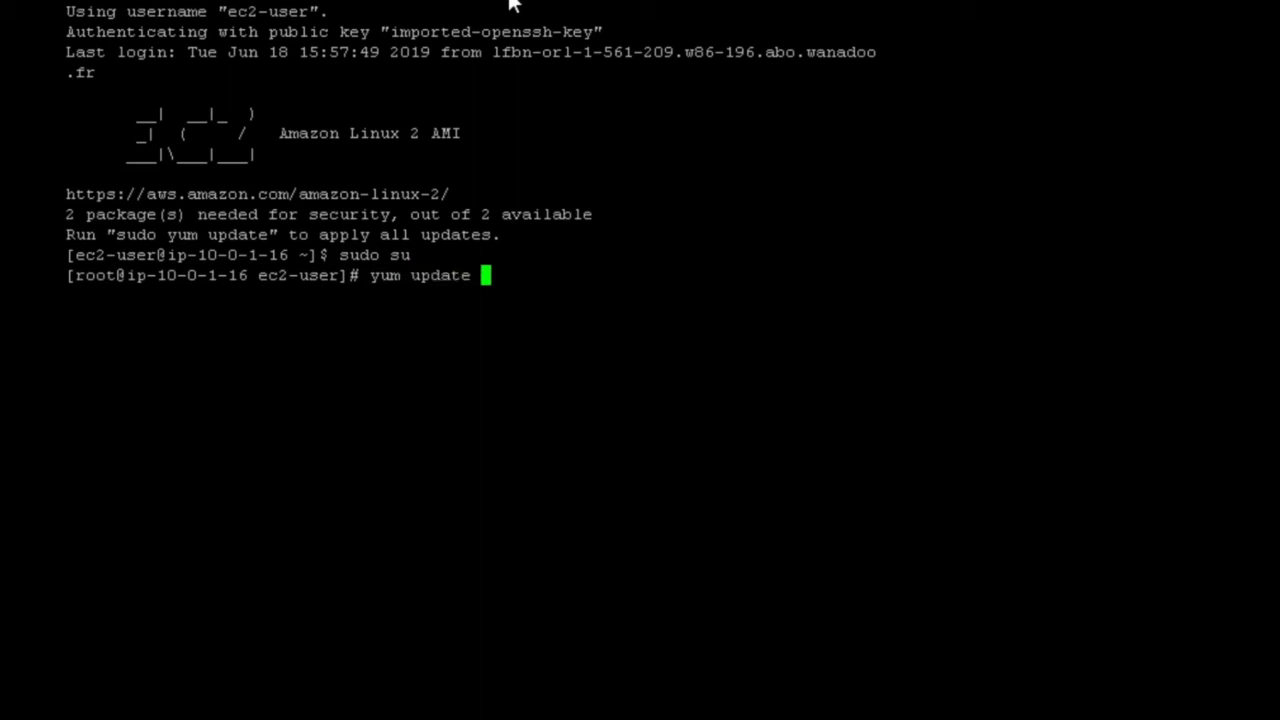
type("-y")
key("Return")
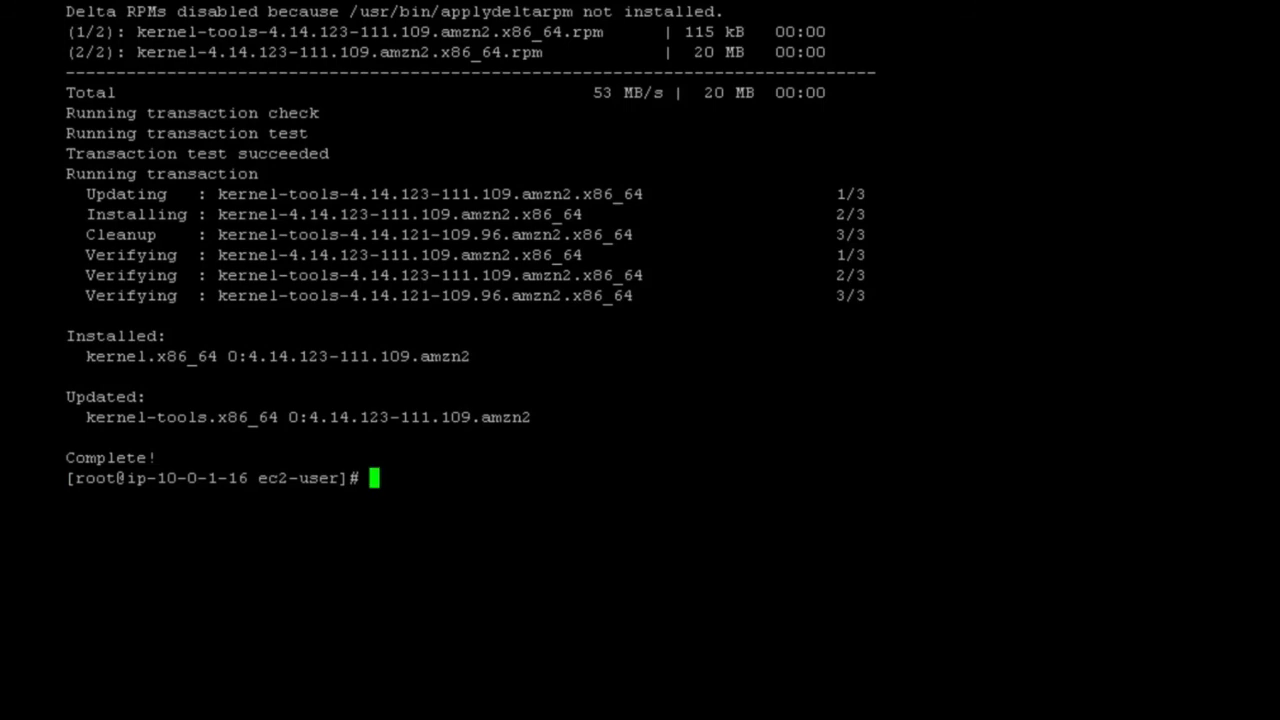
- Install the MySQL client with yum install mysql and confirm the installation with y
type("yum insta")
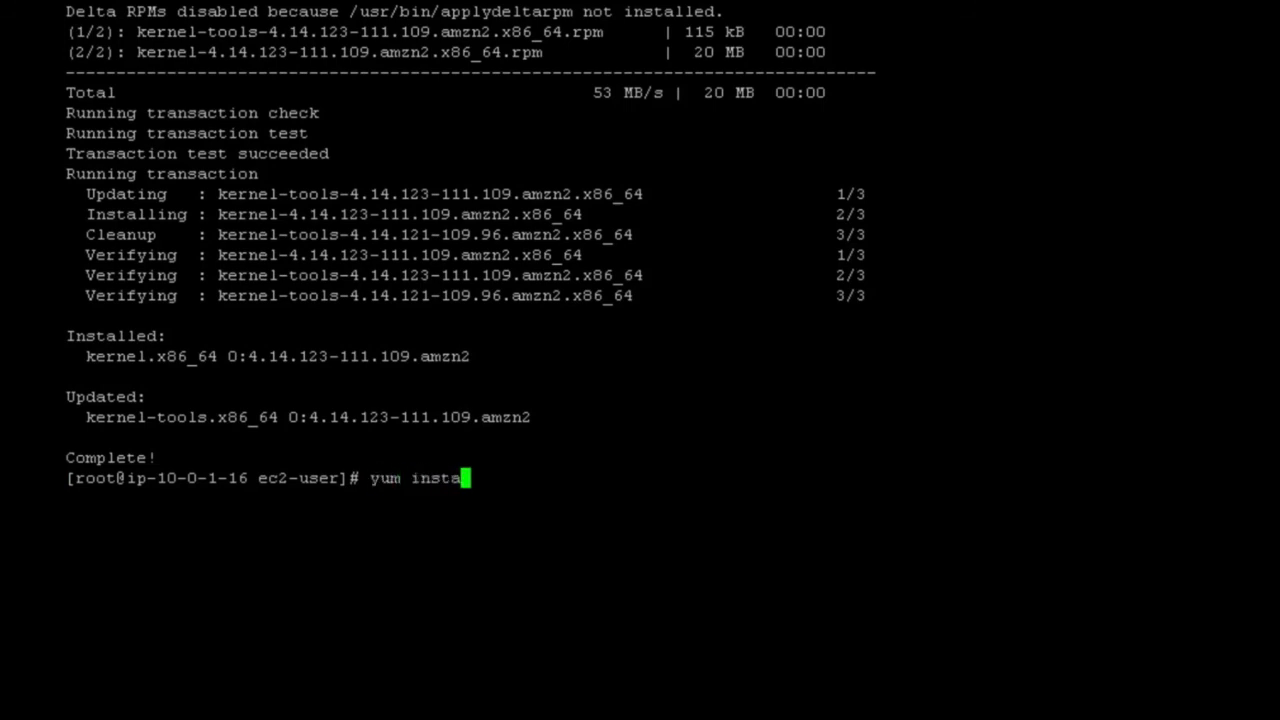
type("ll mysql")
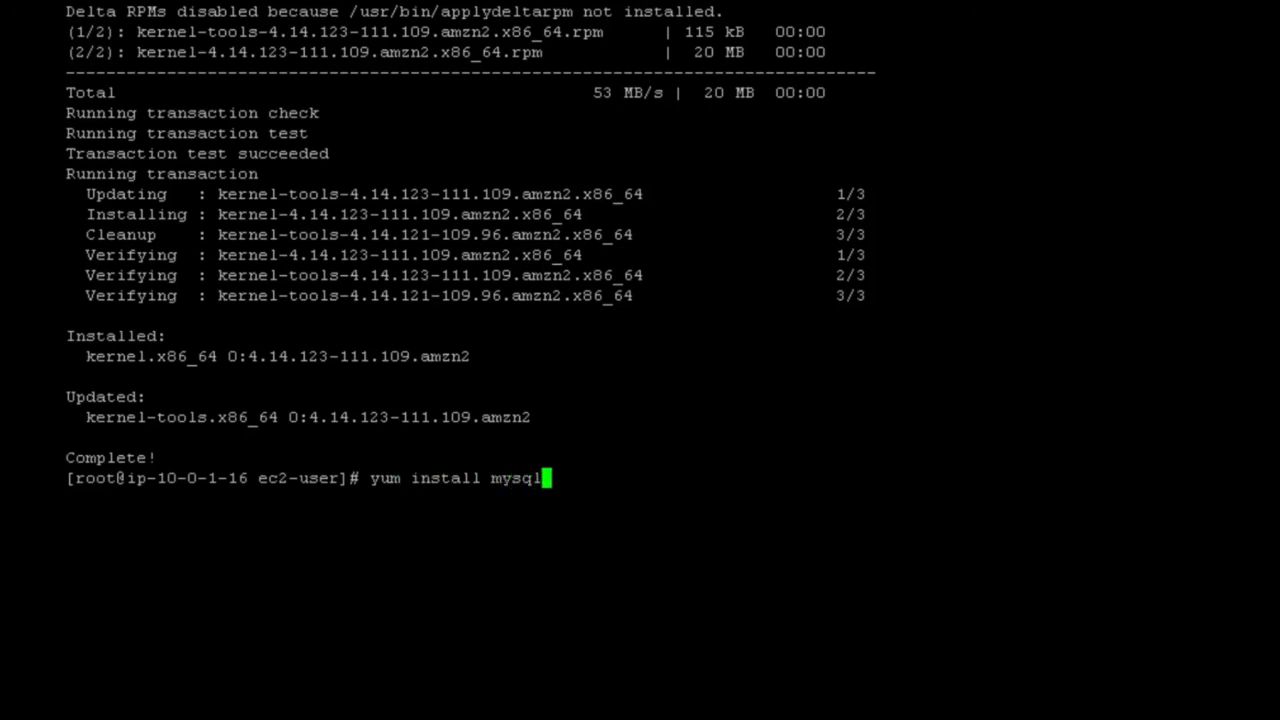
key("Return")
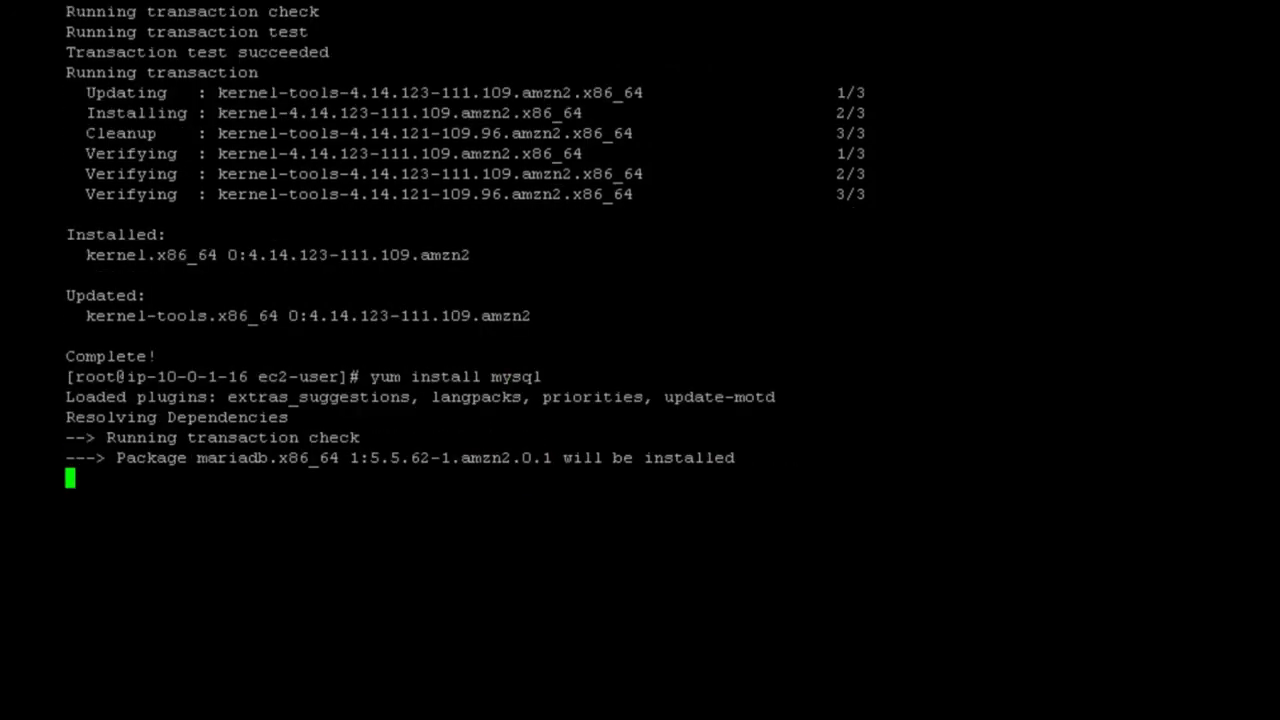
type("y")
key("Return")
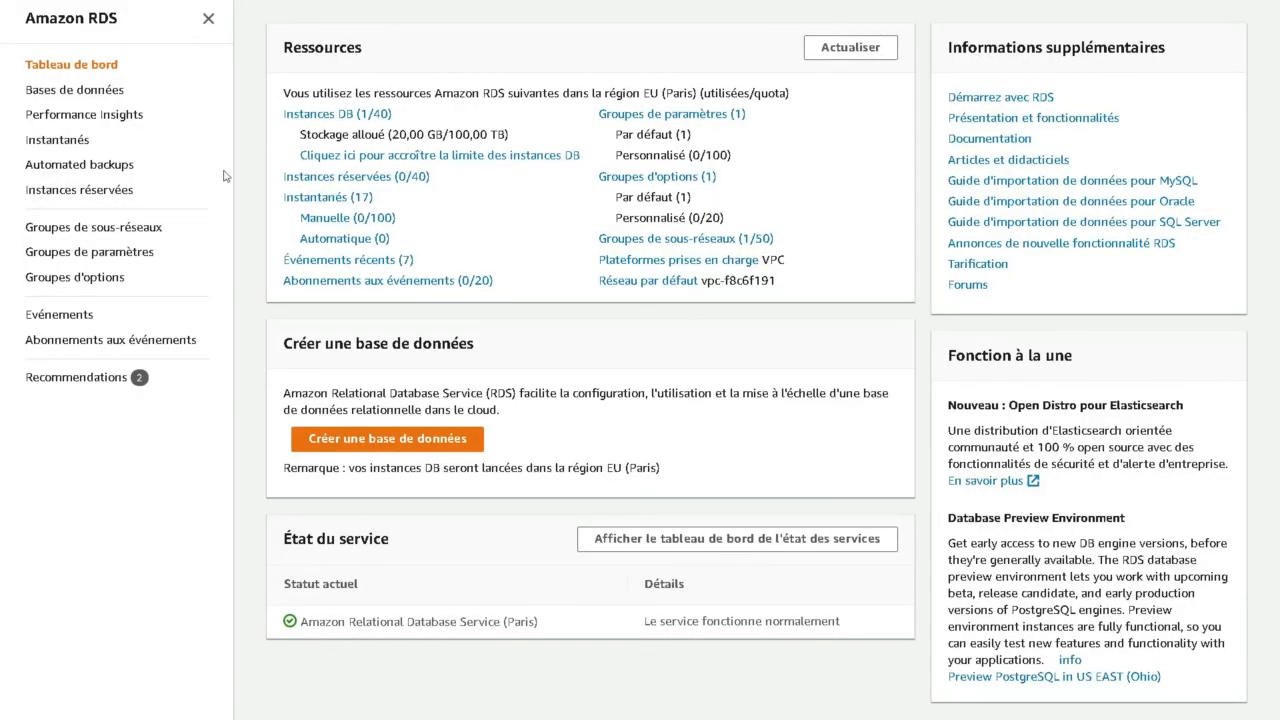
- Open the udemydb database instance details in RDS and copy its endpoint
left_click(295, 115)
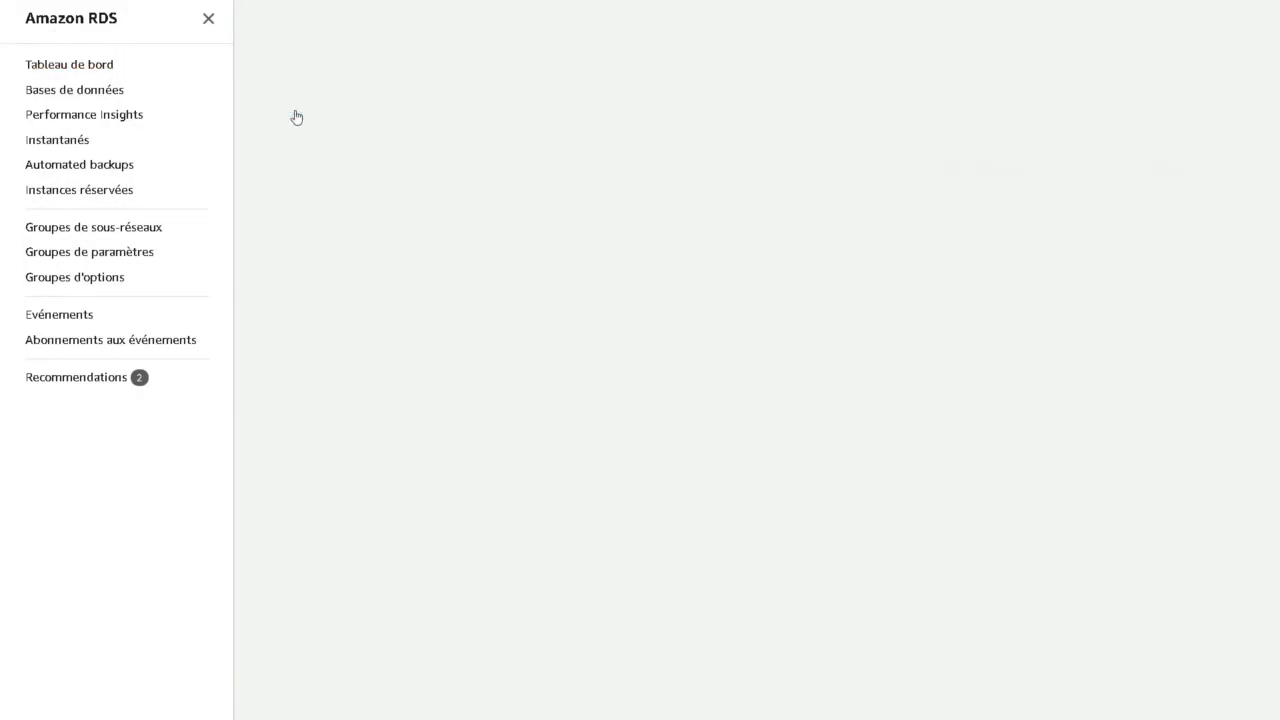
left_click(368, 197)
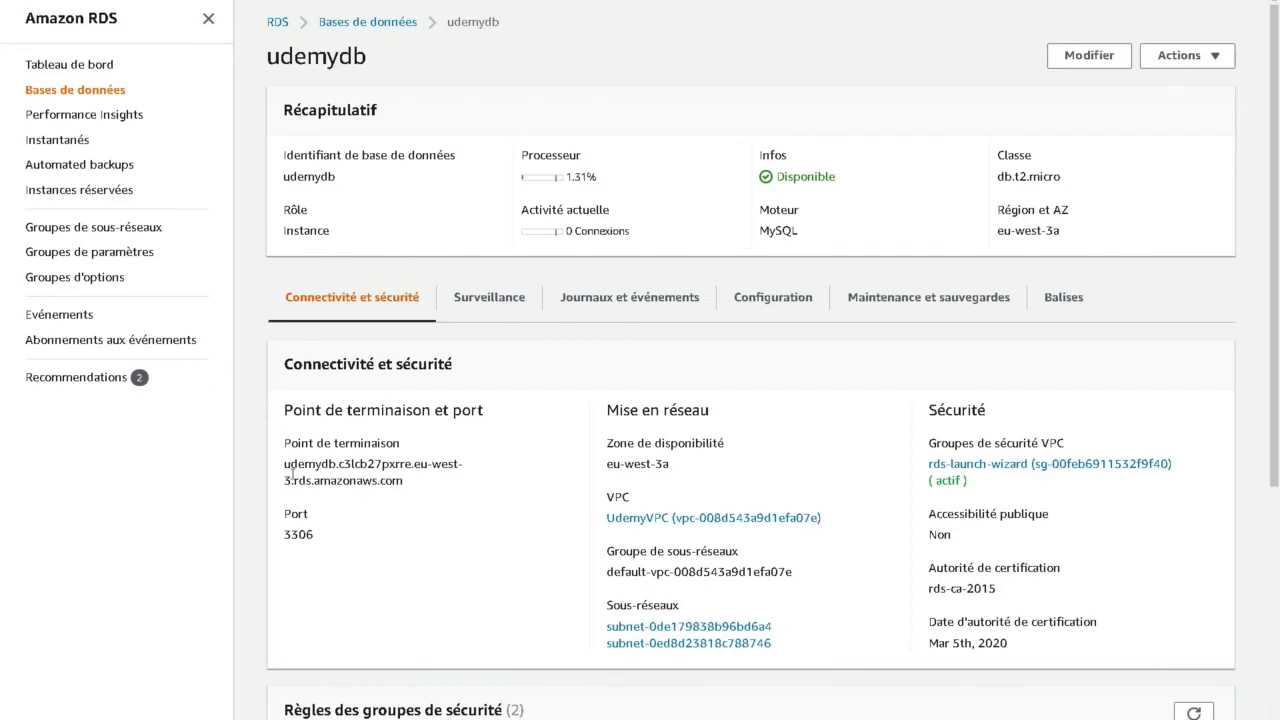
left_click_drag(285, 464, 418, 528)
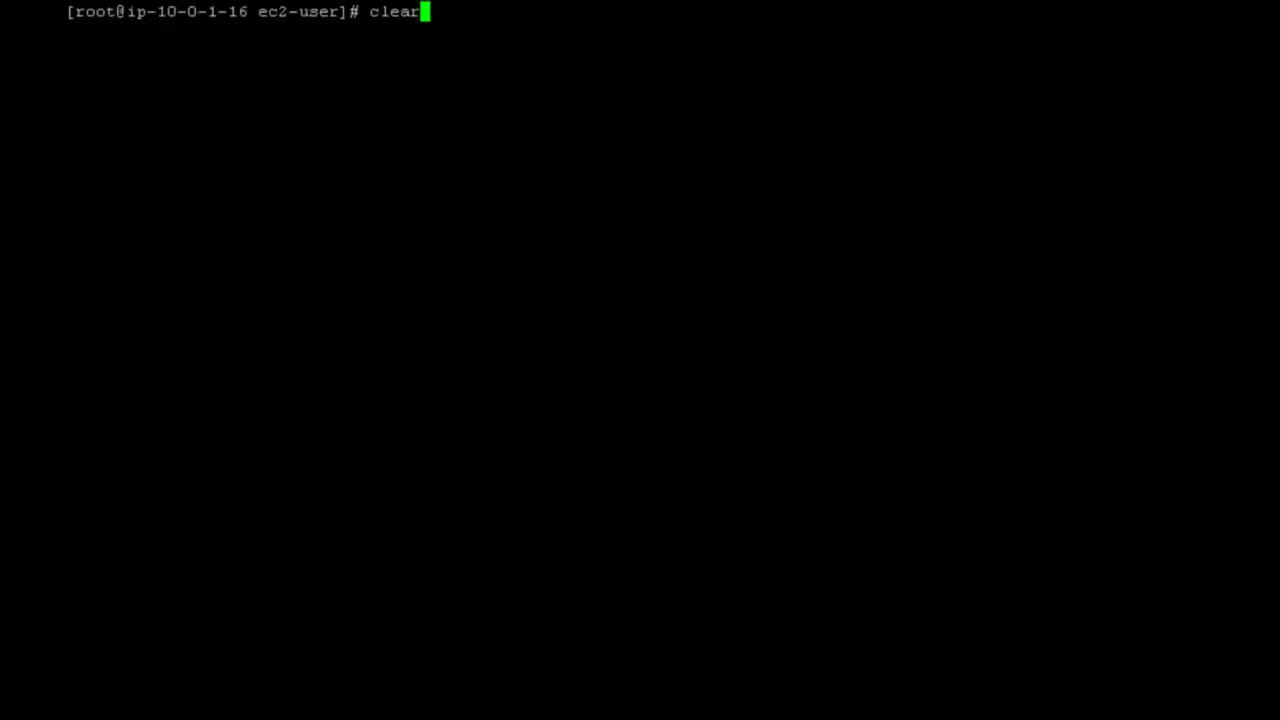
- Rerun the mysql command connecting as adm001 to the udemydb.c3lcb27pxrre.eu-west-3.rds.amazonaws.com endpoint and database udemyBDD, submitting the account password
key("Up")
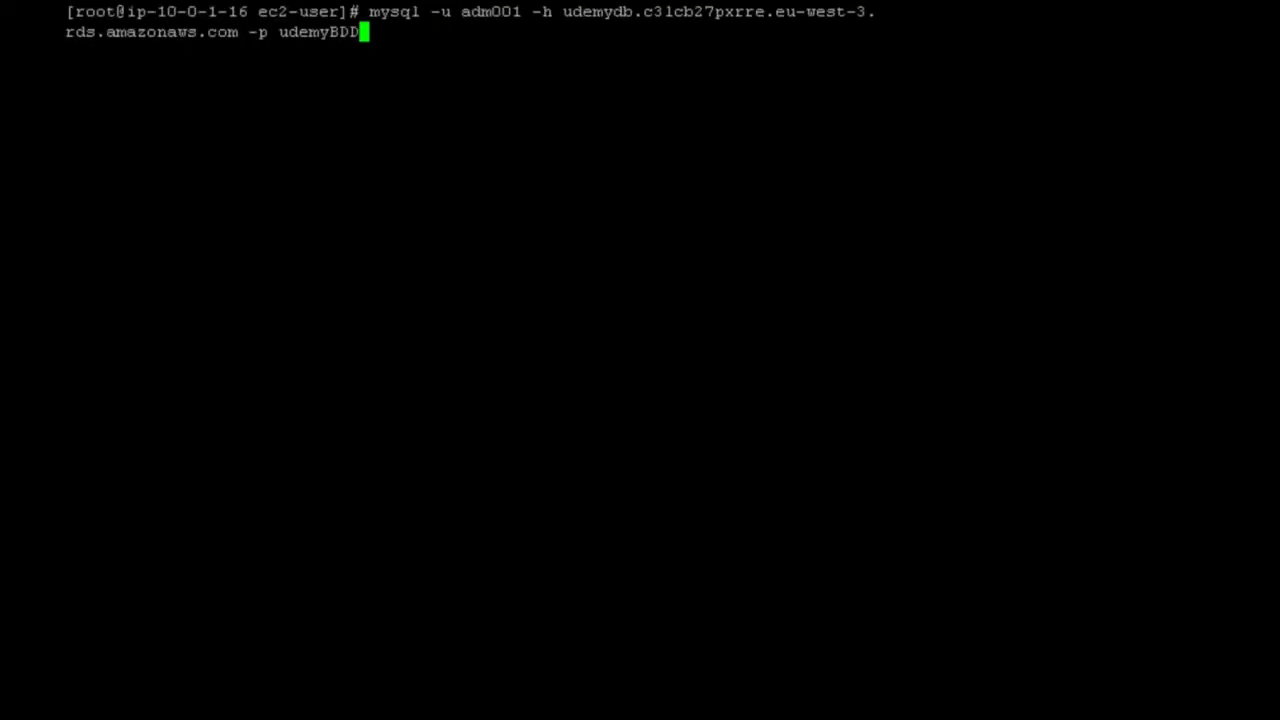
key("Left")
key("Left")
key("Left")
key("Left")
key("Left")
key("Left")
key("Left")
key("Left")
key("Left")
key("Left")
key("Left")
key("Left")
key("Left")
key("Left")
key("Left")
key("Left")
key("Left")
key("Left")
key("Left")
key("Left")
key("Left")
key("Left")
key("Left")
key("Left")
key("Left")
key("Left")
key("Left")
key("Left")
key("Left")
key("Left")
key("Left")
key("Left")
key("Left")
key("Left")
key("Left")
key("Left")
key("Left")
key("Left")
key("Left")
key("Left")
key("Right")
key("Right")
key("Right")
key("Right")
key("Right")
key("Right")
key("Right")
key("Right")
key("Right")
key("Right")
key("Right")
key("Right")
key("Right")
key("Right")
key("Right")
key("Right")
key("Right")
key("Right")
key("Right")
key("Right")
key("Right")
key("Right")
key("Right")
key("Right")
key("Right")
key("Right")
key("Right")
key("Right")
key("Right")
key("Right")
key("Right")
key("Right")
key("Right")
key("Right")
key("Right")
key("Right")
key("Right")
key("Right")
key("Right")
key("Right")
key("Right")
key("Right")
key("Right")
key("Right")
key("Right")
key("Right")
key("Right")
key("Right")
key("Right")
key("Right")
key("Right")
key("Right")
key("Left")
key("Left")
key("Left")
key("Left")
key("Left")
key("Left")
key("Left")
key("Left")
key("Left")
key("Left")
key("Left")
key("Left")
key("Left")
key("Left")
key("Left")
key("Left")
key("Left")
key("Left")
key("Left")
key("Left")
key("Left")
key("Left")
key("Left")
key("Left")
key("Right")
key("Right")
key("Right")
key("Right")
key("Right")
key("Right")
key("Right")
key("Right")
key("Right")
key("Right")
key("Right")
key("Right")
key("Right")
key("Right")
key("Right")
key("Right")
key("Right")
key("Right")
key("Right")
key("Right")
key("Right")
key("Right")
key("Right")
key("Right")
key("Right")
key("Right")
key("Right")
key("Right")
key("Right")
key("Right")
key("Right")
key("Right")
key("Right")
key("Right")
key("Right")
key("Right")
key("Right")
key("Right")
key("Right")
key("Right")
key("Right")
key("Right")
key("Right")
key("Right")
key("Right")
key("Right")
key("Right")
key("Right")
key("Right")
key("Right")
key("Right")
key("Right")
key("Return")
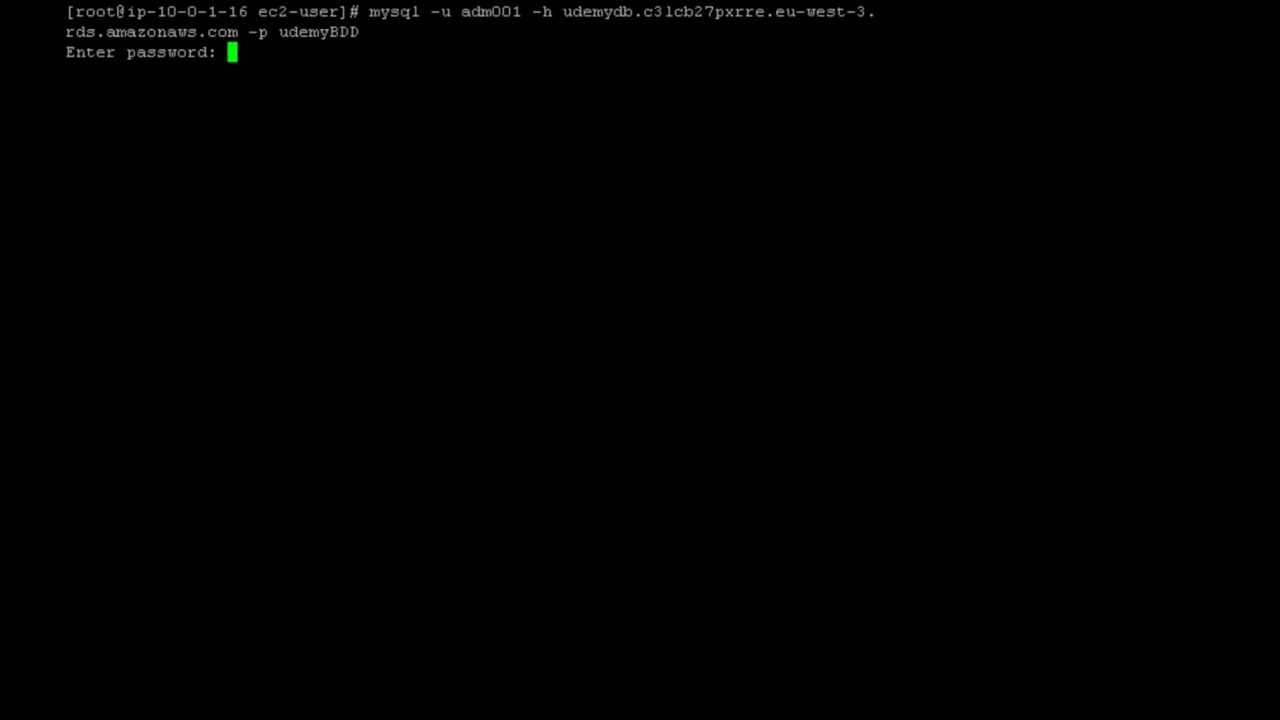
key("Return")
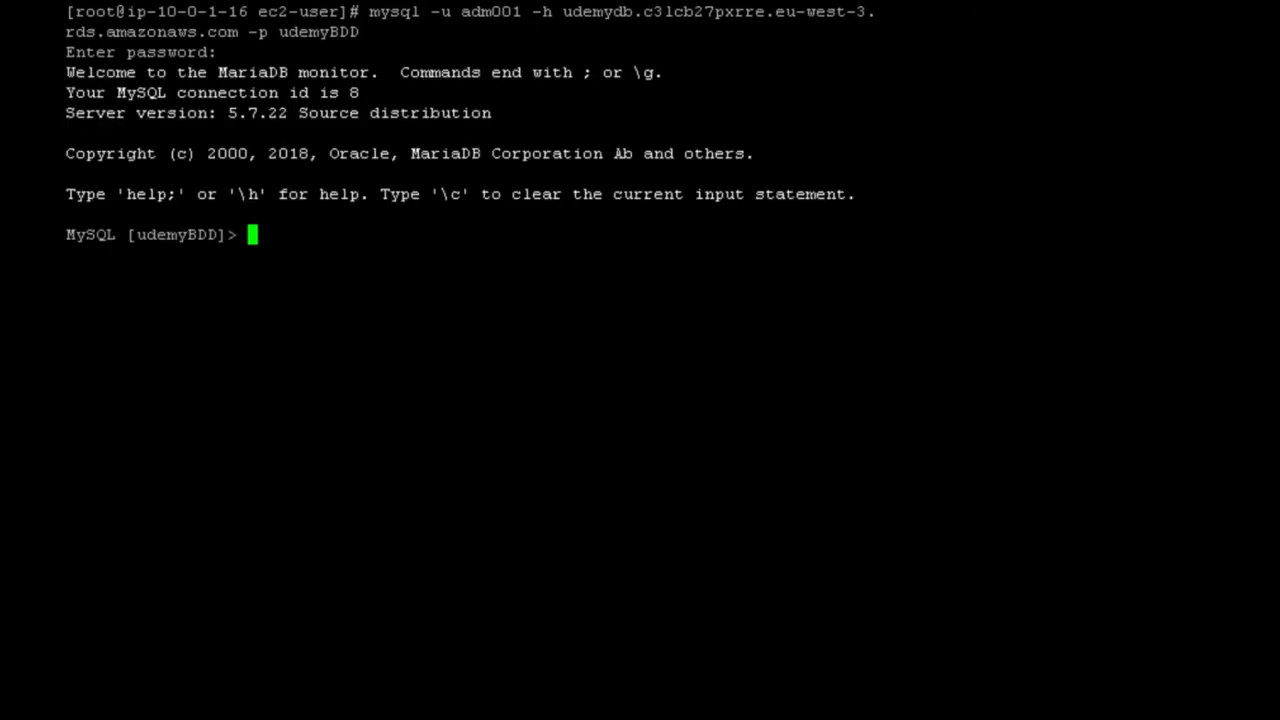